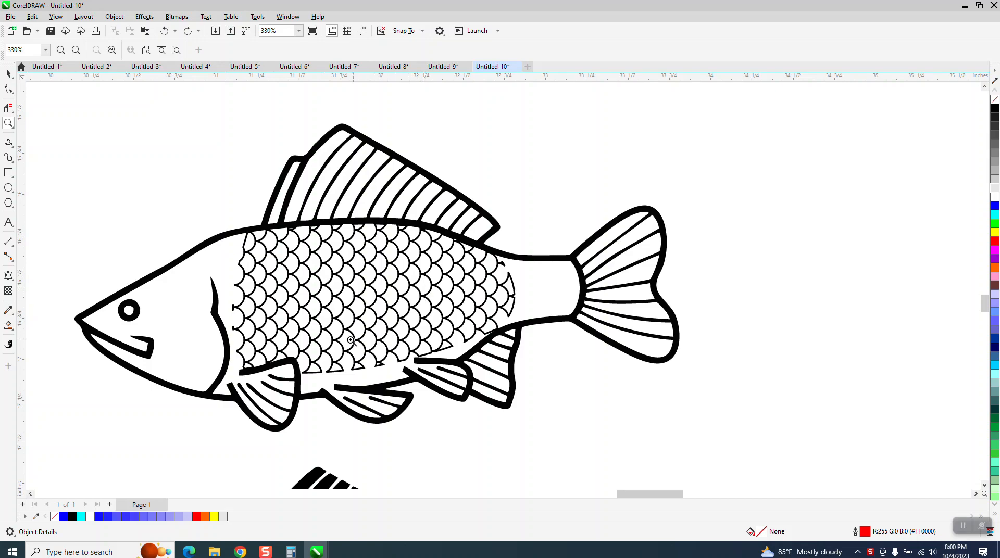
- Duplicate the fish bitmap and place the copy 5 inches to the left of the original
scroll(338, 354, "down", 2)
scroll(338, 354, "down", 3)
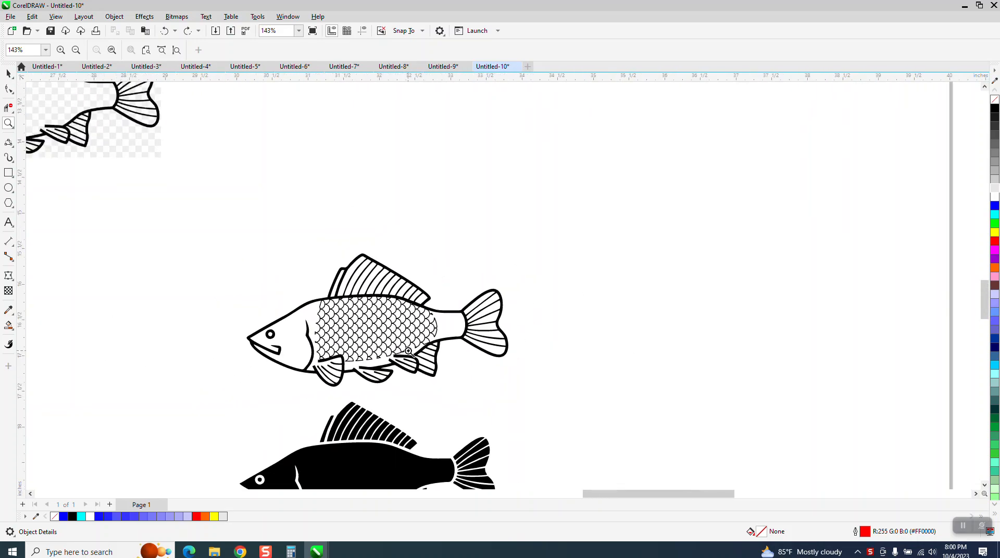
scroll(197, 229, "down", 3)
left_click(8, 74)
left_click(219, 201)
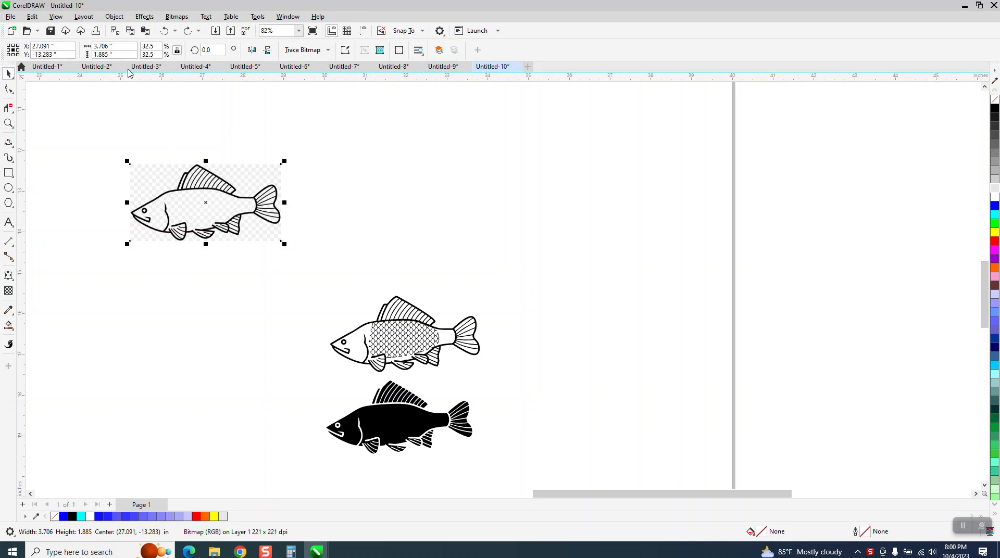
left_click(156, 108)
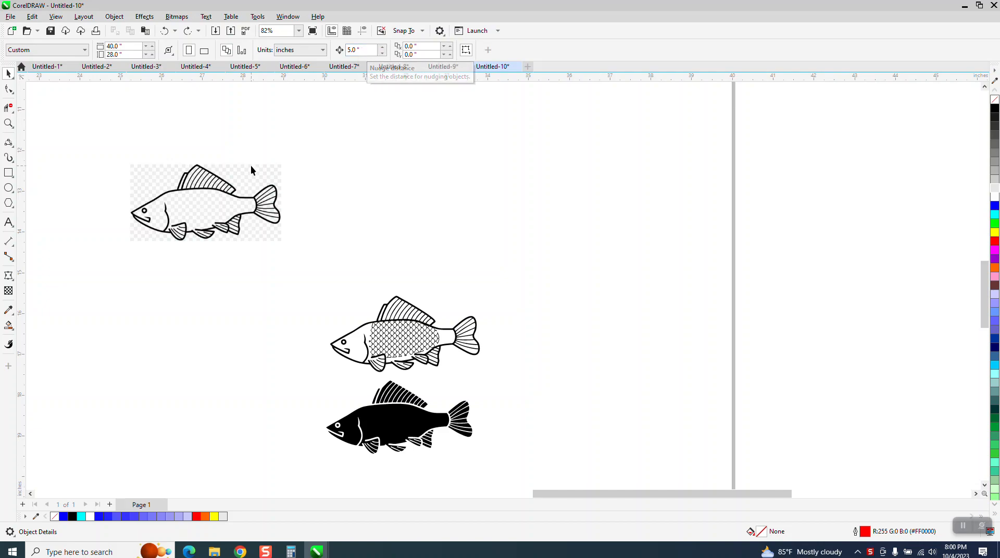
left_click(235, 195)
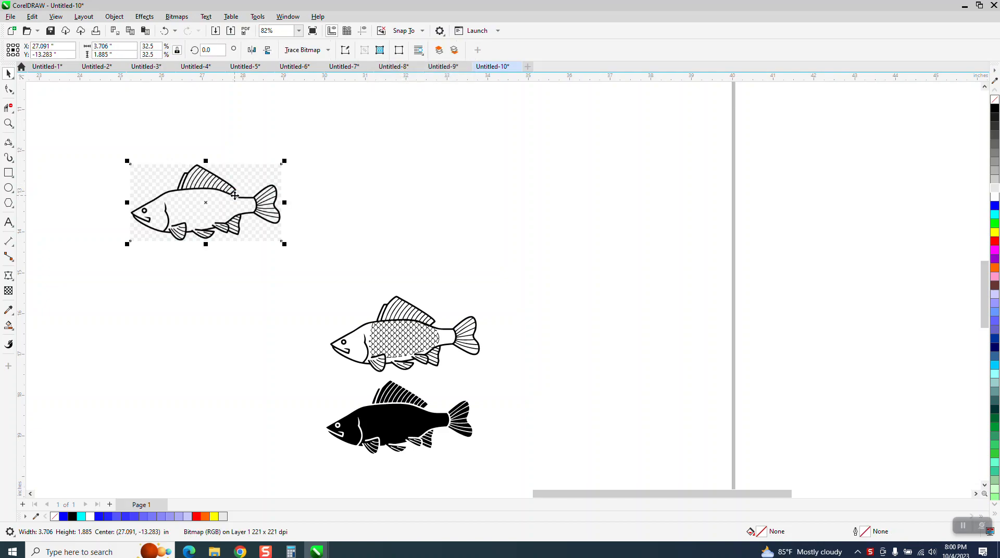
key("ctrl+d")
- Outline-trace the original fish bitmap as Clipart and move the traced group to the right of the bitmap
left_click(224, 200)
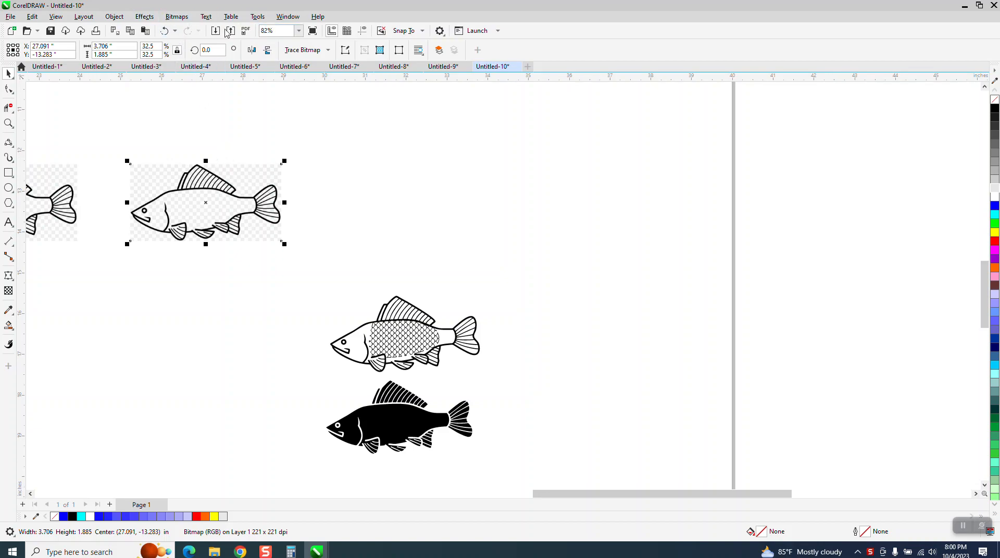
left_click(329, 50)
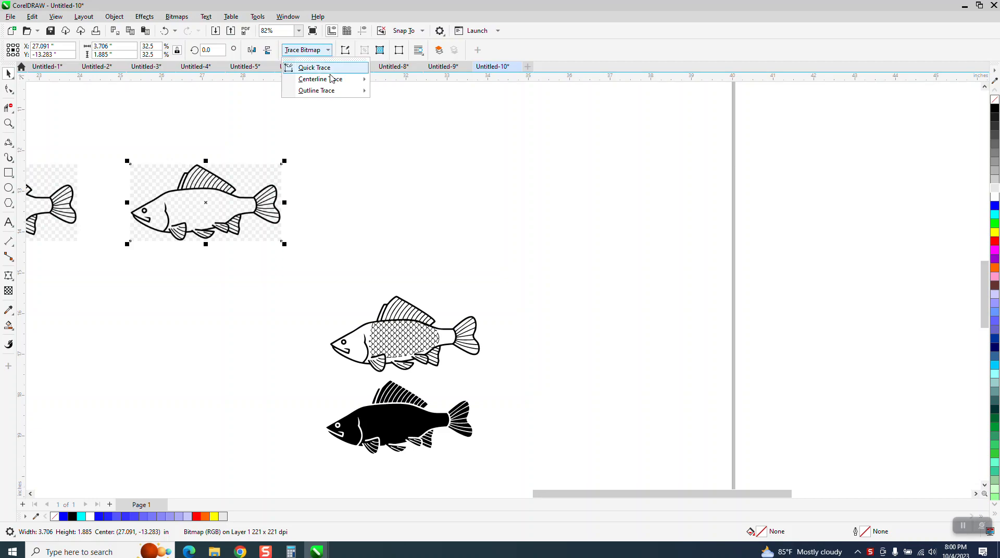
mouse_move(331, 91)
left_click(406, 131)
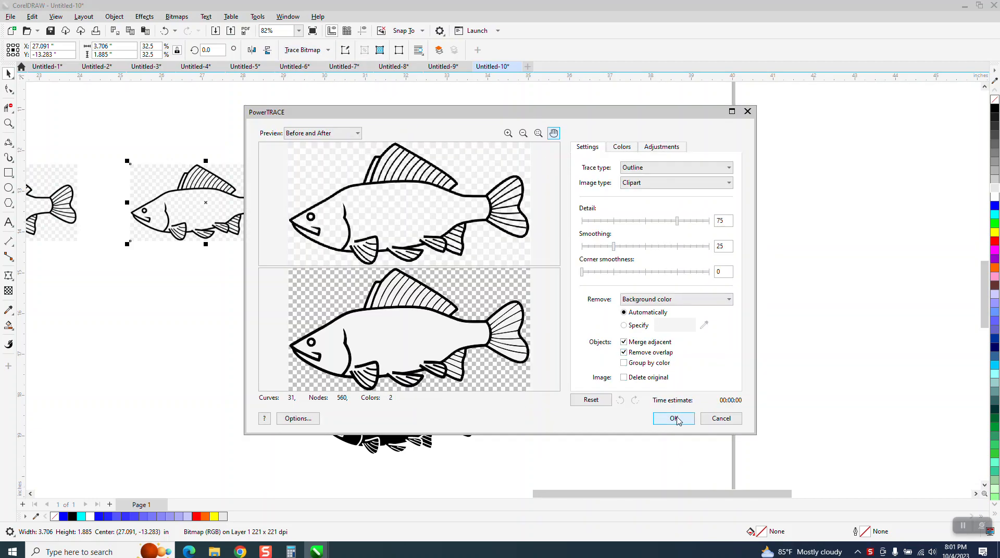
left_click(676, 419)
left_click_drag(205, 205, 423, 205)
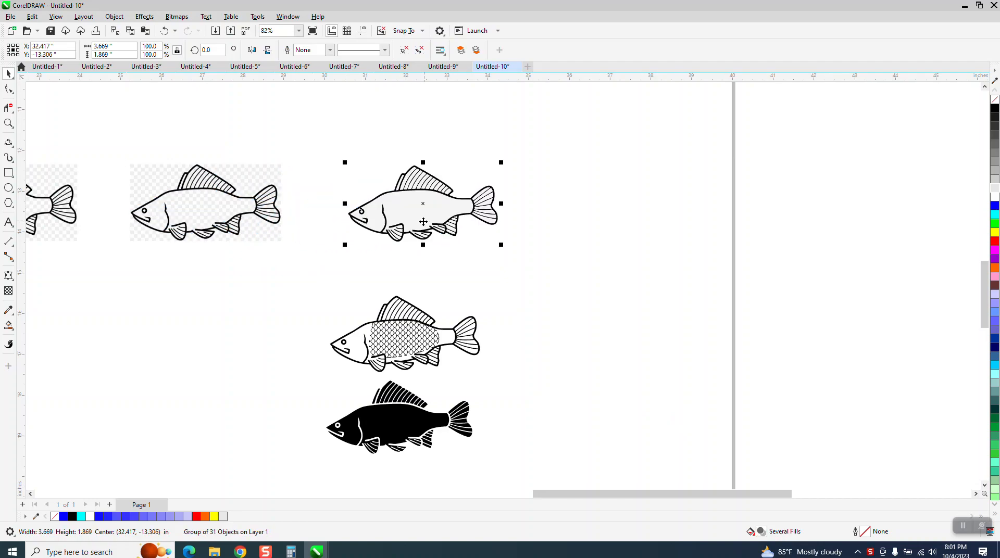
- Draw a rectangle about 6.28 by 3.07 inches around the traced fish, with a red outline and yellow fill
key("F6")
left_click_drag(302, 144, 558, 269)
right_click(995, 241)
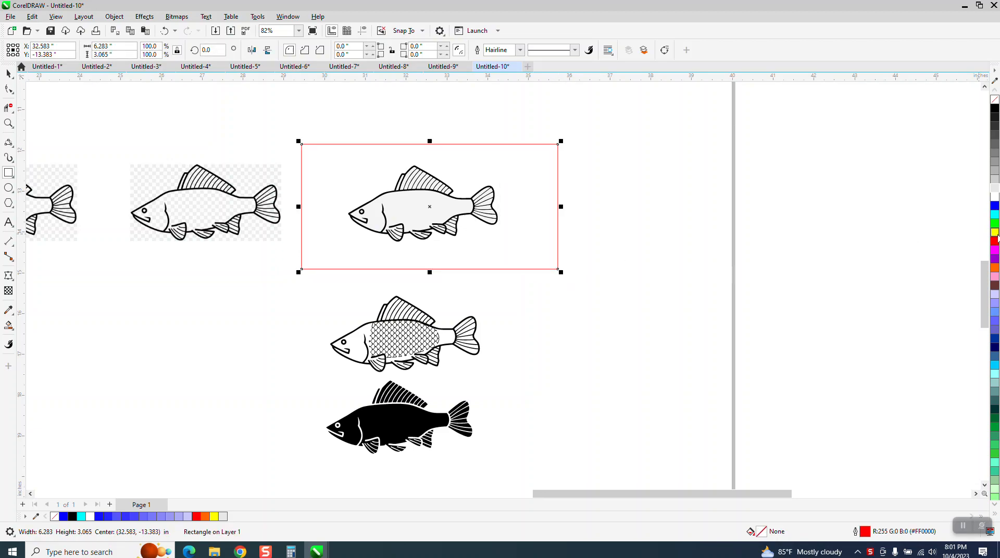
left_click(995, 232)
- Send the yellow rectangle to the back of the page, behind the traced fish
left_click(114, 17)
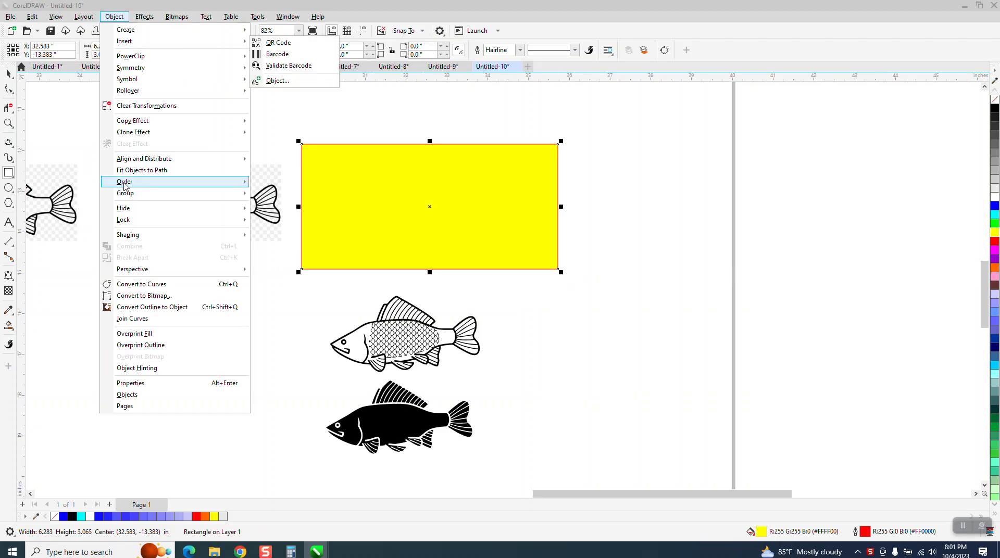
mouse_move(125, 186)
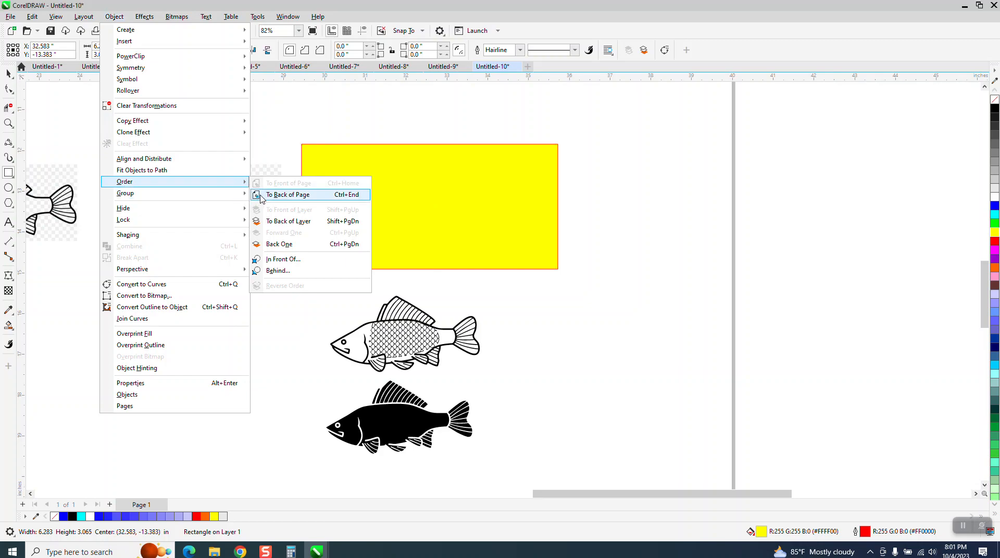
left_click(281, 195)
key("Escape")
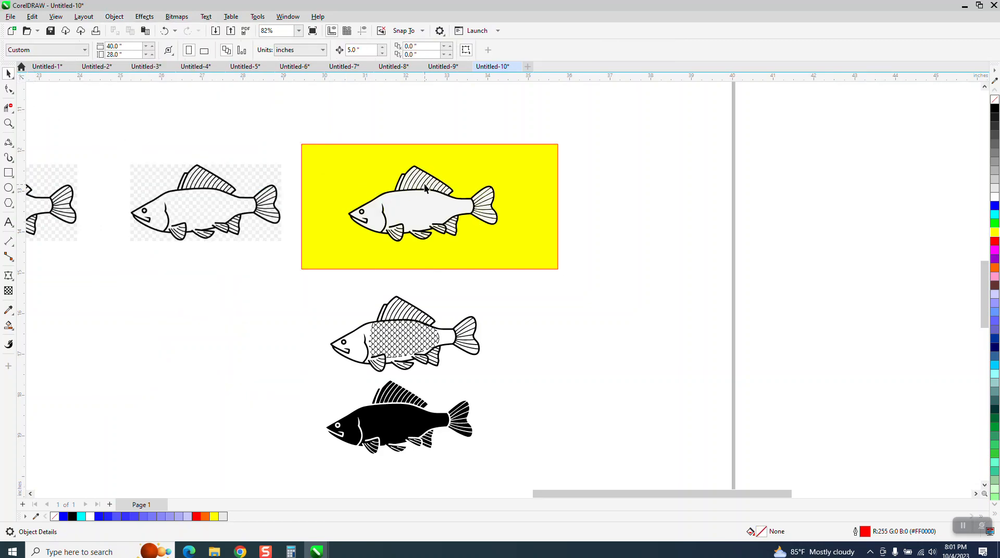
- Ungroup the traced fish on the yellow rectangle into separate objects
left_click(442, 184)
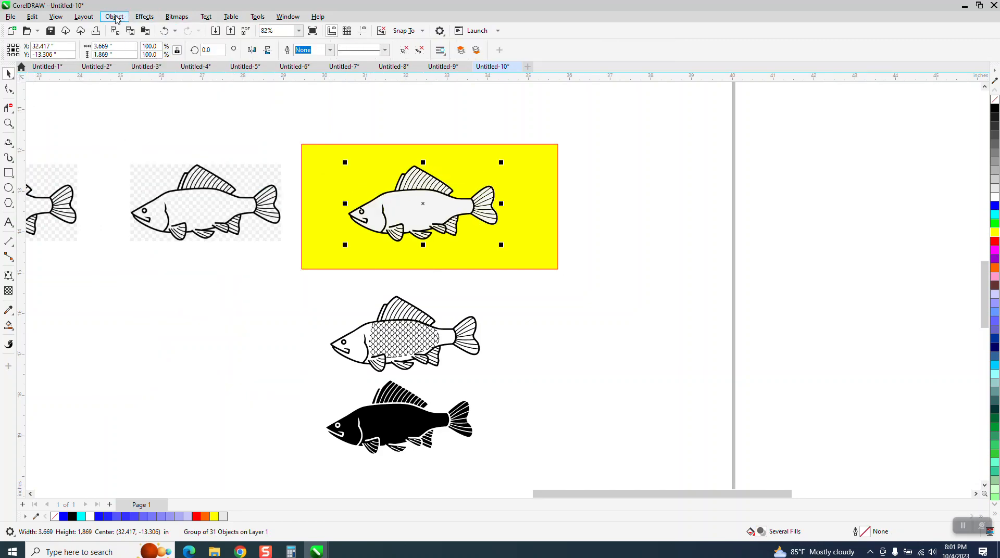
left_click(115, 16)
mouse_move(217, 196)
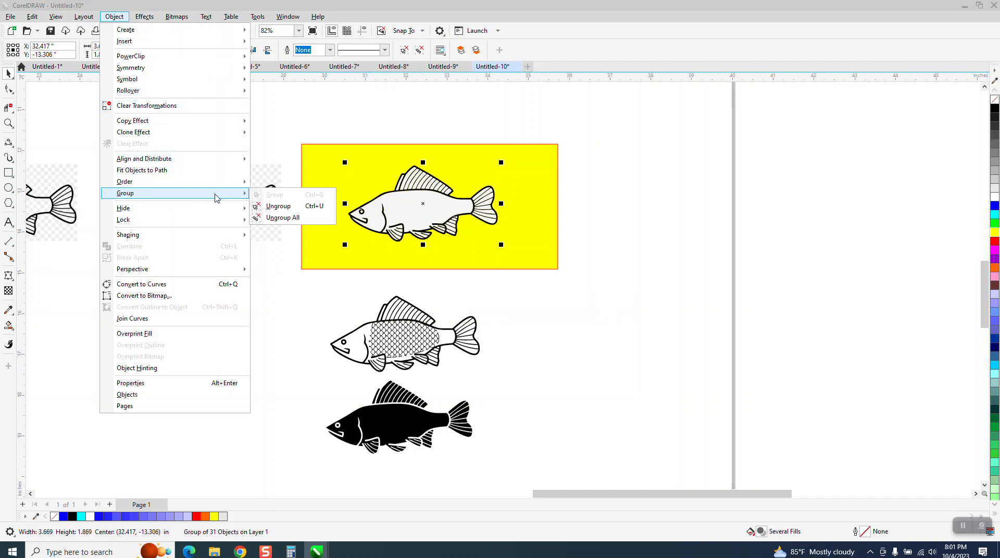
left_click(270, 207)
key("Escape")
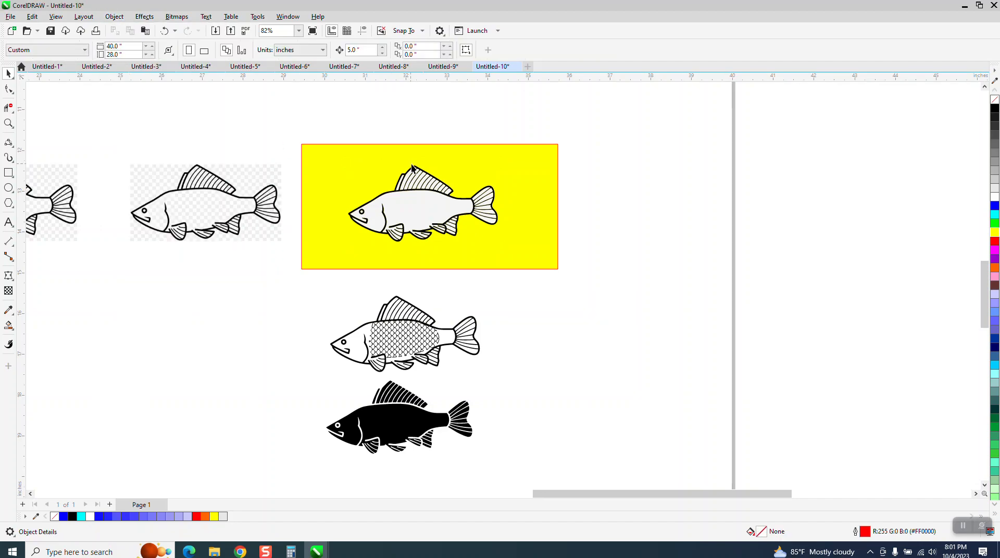
- Move the traced fish's black outline and its eye pieces 5 inches to the right, away from the light-filled shapes
left_click(422, 171)
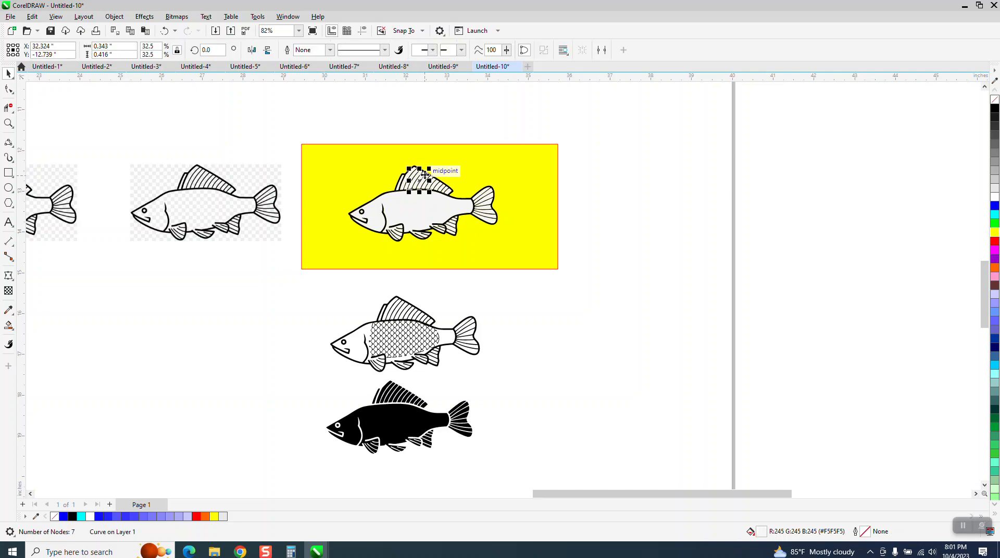
key("Escape")
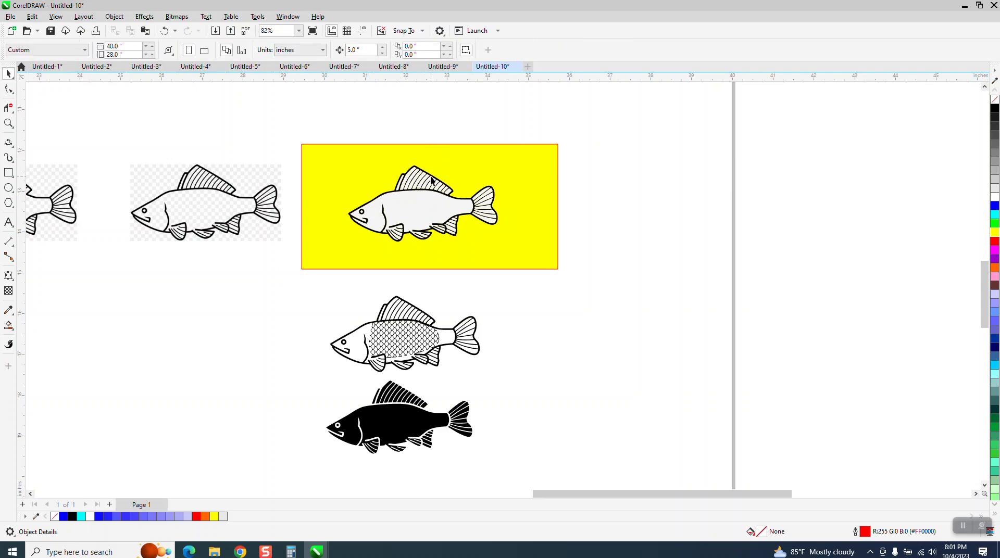
left_click(432, 178)
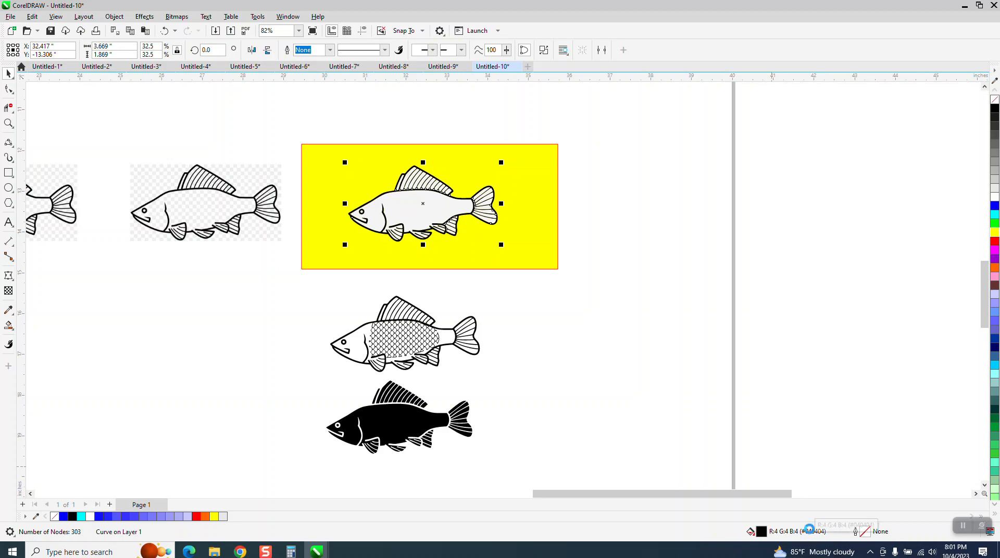
key("Right")
left_click_drag(319, 123, 390, 236)
key("Right")
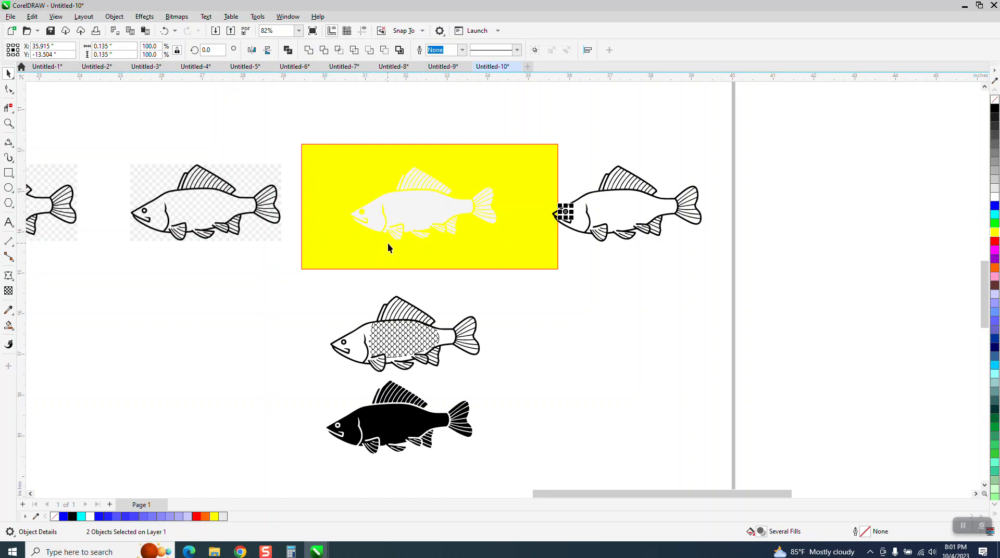
- Fill the remaining light fish shapes on the yellow rectangle with black and move them beside the existing solid black fish
left_click_drag(331, 123, 471, 240)
left_click_drag(532, 286, 531, 284)
left_click(995, 110)
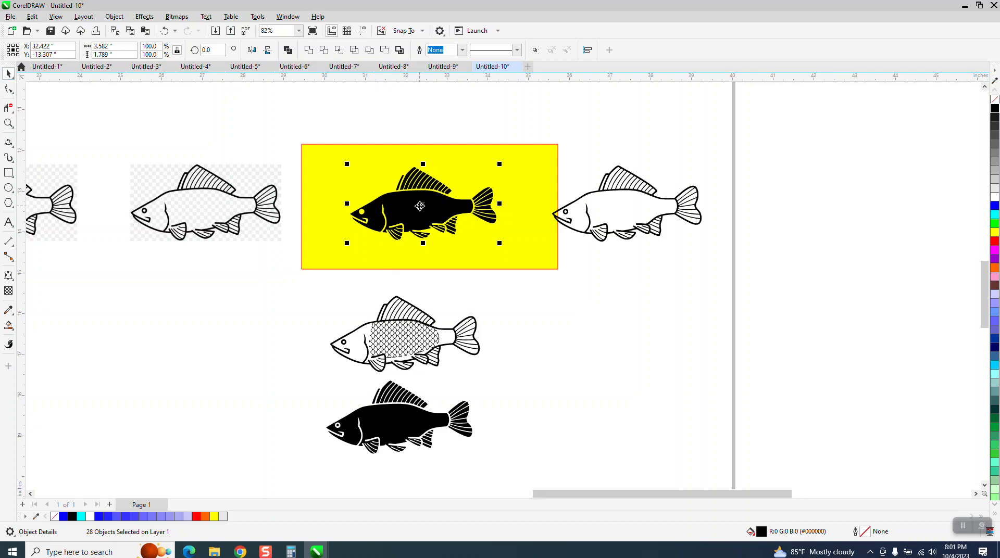
left_click_drag(327, 136, 529, 270)
left_click_drag(447, 235, 580, 439)
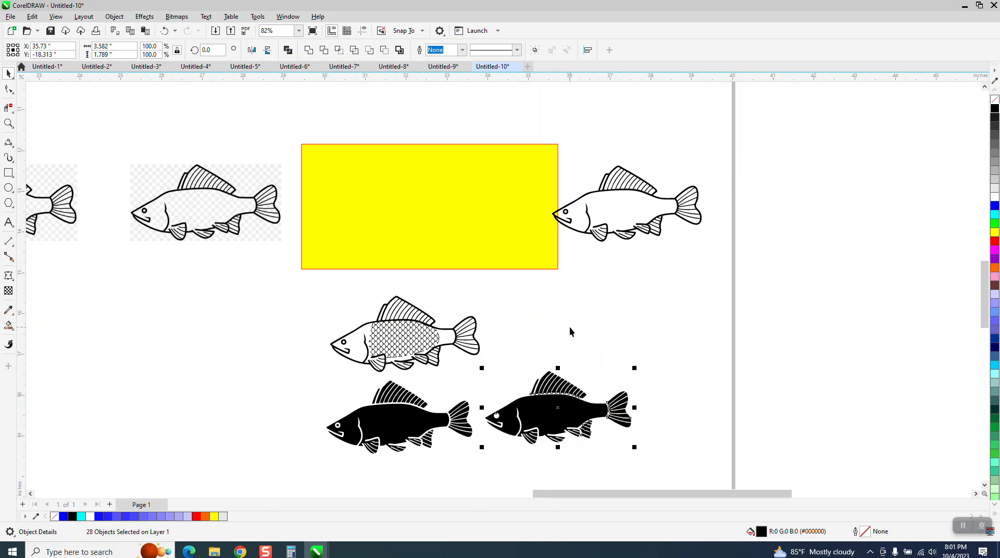
- Move the yellow rectangle behind the separated fish outline to check its transparency, and delete the rectangle
scroll(569, 327, "down", 1)
key("Escape")
left_click(513, 229)
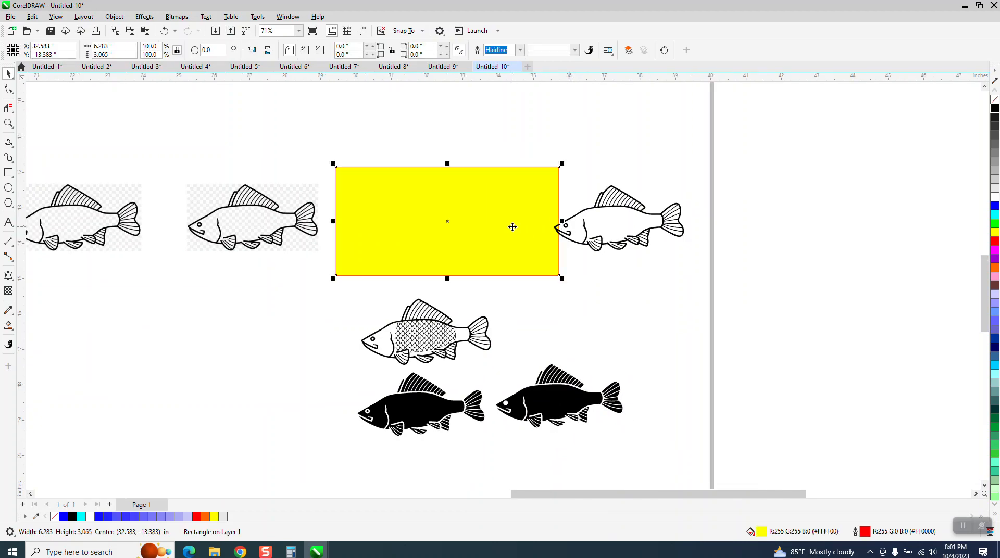
left_click_drag(513, 223, 655, 231)
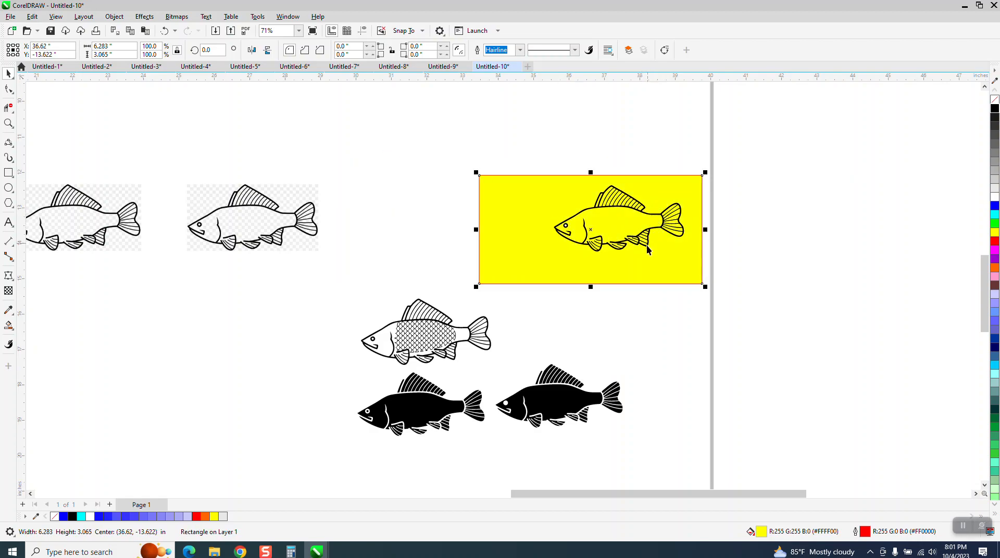
key("Delete")
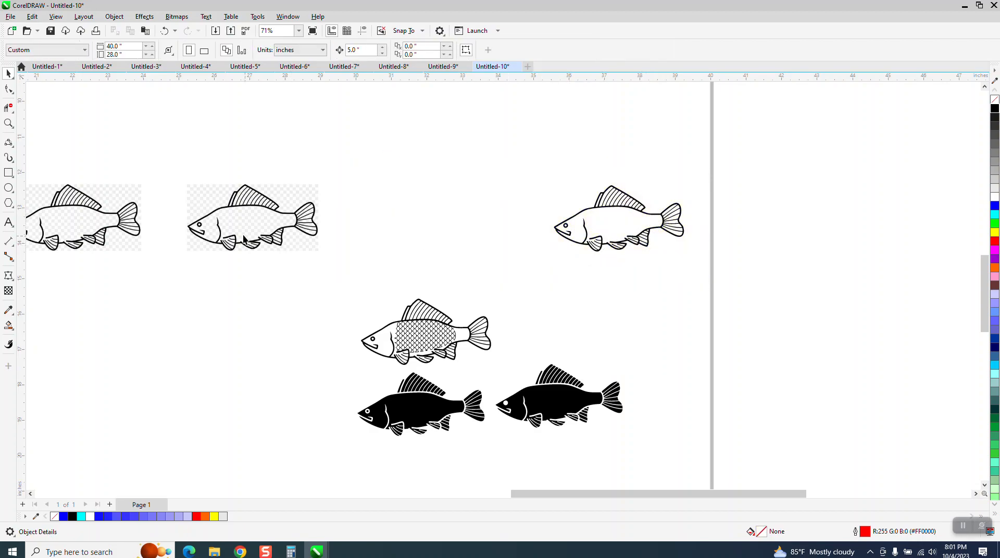
- Draw a circle in the empty area below the original fish bitmap and set its diameter to 0.5 inch
left_click(8, 124)
left_click_drag(395, 324, 525, 378)
scroll(416, 257, "down", 5)
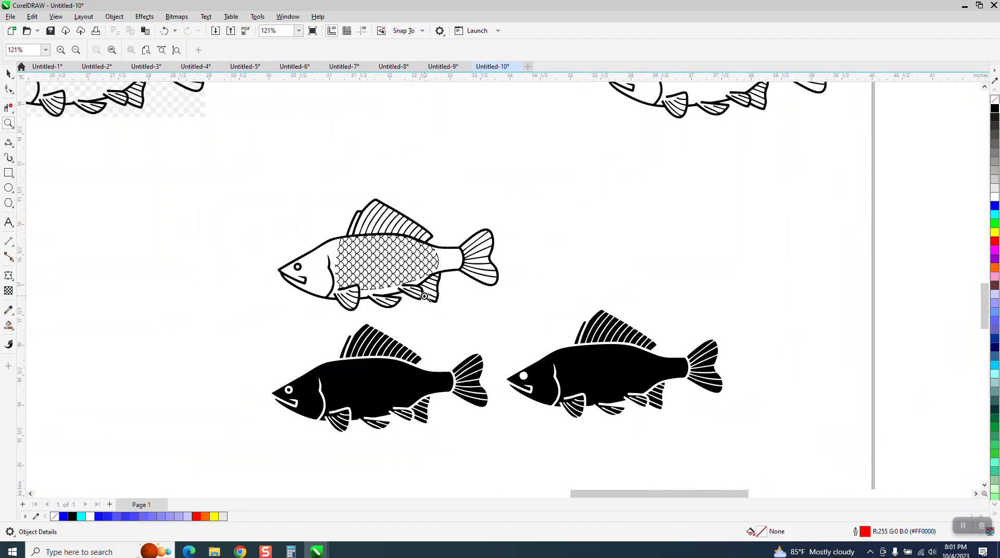
left_click(10, 75)
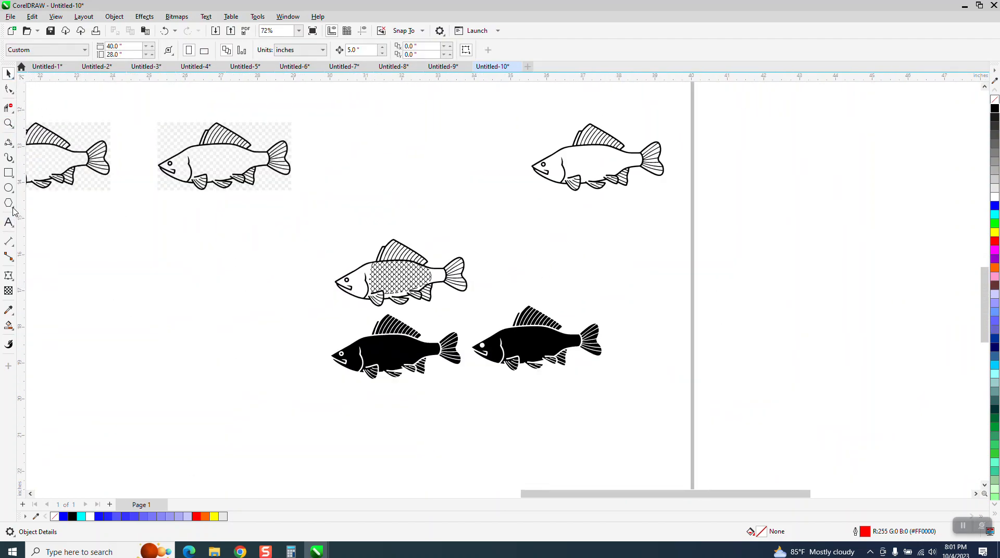
left_click(9, 188)
left_click_drag(159, 278, 157, 279)
left_click_drag(121, 46, 5, 55)
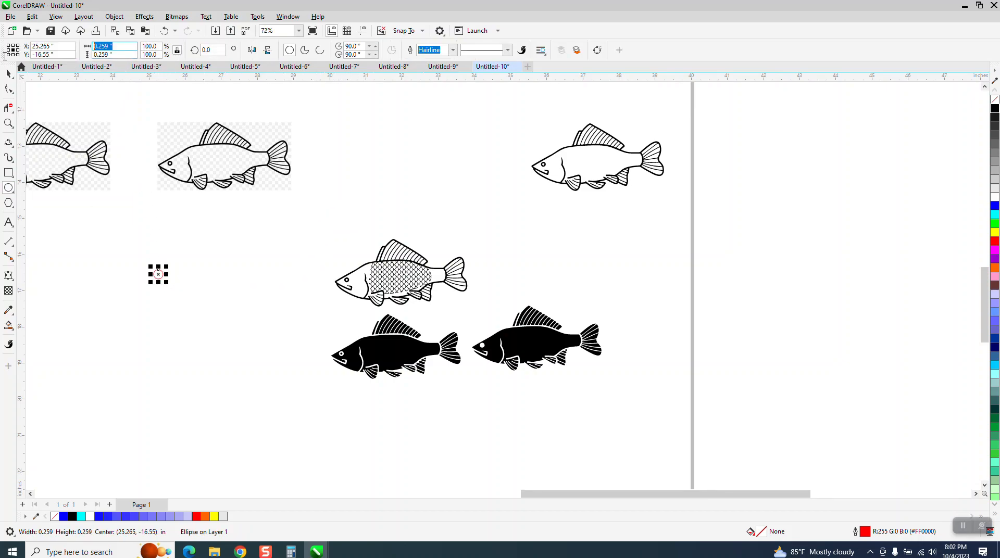
type("0.5")
key("Return")
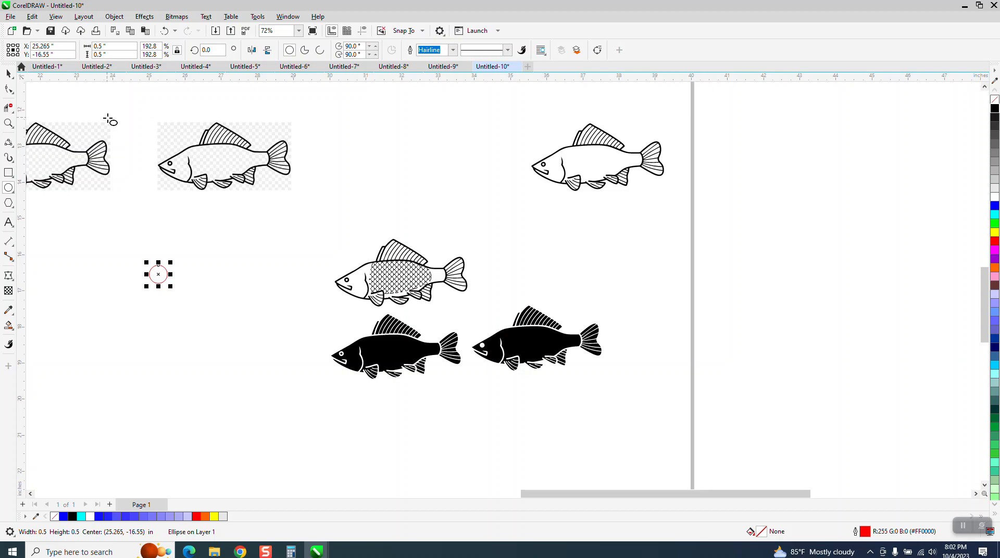
- Move the circle about 5 inches to the left into empty space below the duplicated bitmap
left_click(9, 74)
left_click(8, 124)
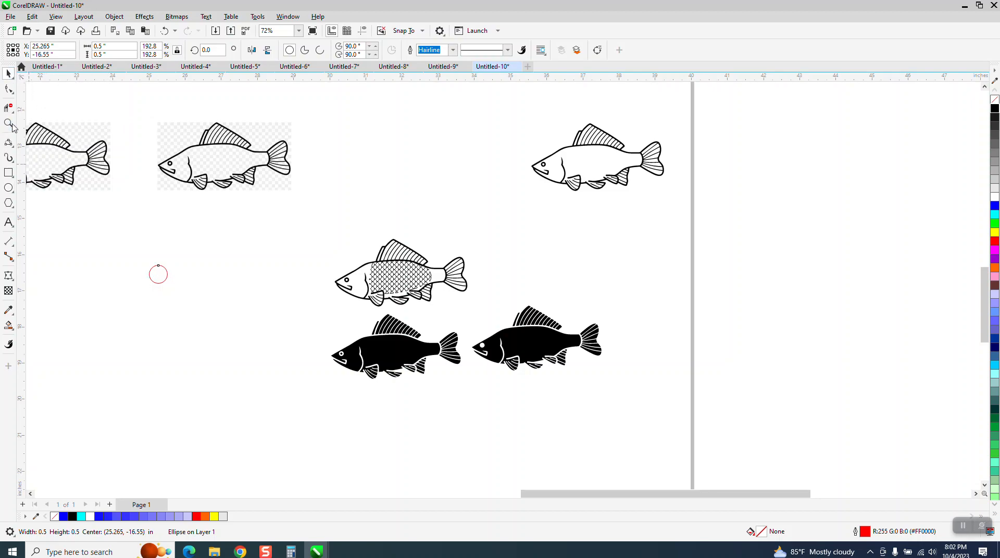
left_click(10, 74)
scroll(438, 282, "down", 2)
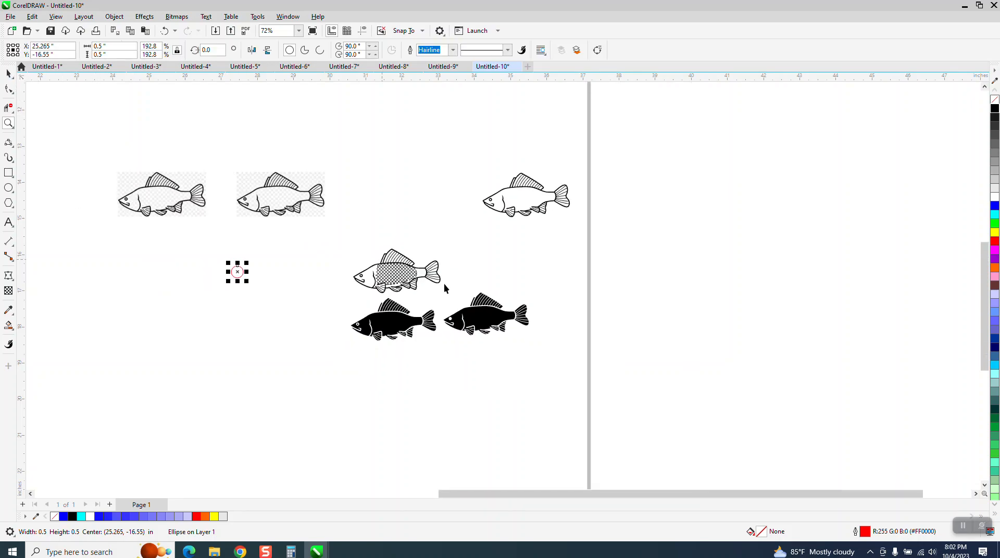
left_click_drag(266, 272, 160, 268)
- Set the document's nudge distance to 0.5 inch
left_click(8, 123)
left_click_drag(134, 236, 353, 330)
left_click(10, 74)
left_click(322, 137)
left_click_drag(373, 51, 284, 59)
type("0.5")
key("Return")
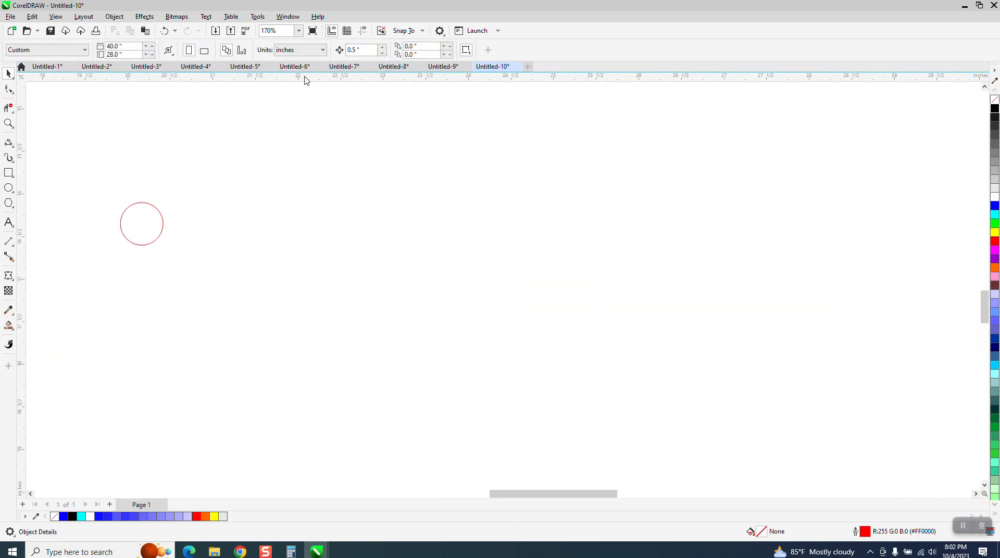
- Duplicate the circle 22 times to the right at 0.5-inch spacing to form a row of touching circles
left_click(161, 219)
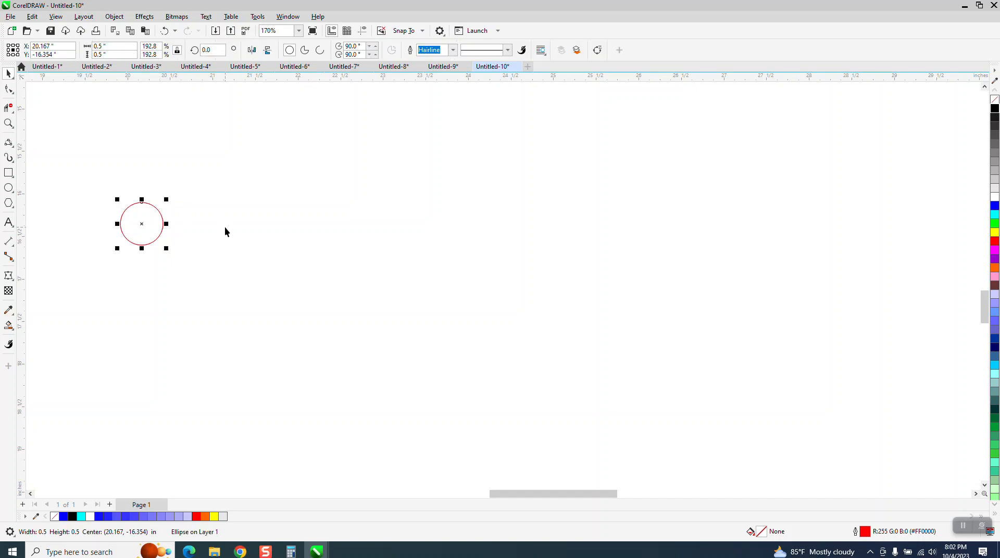
key("ctrl+d")
key("ctrl+d")
key("ctrl+d")
key("ctrl+d")
key("ctrl+d")
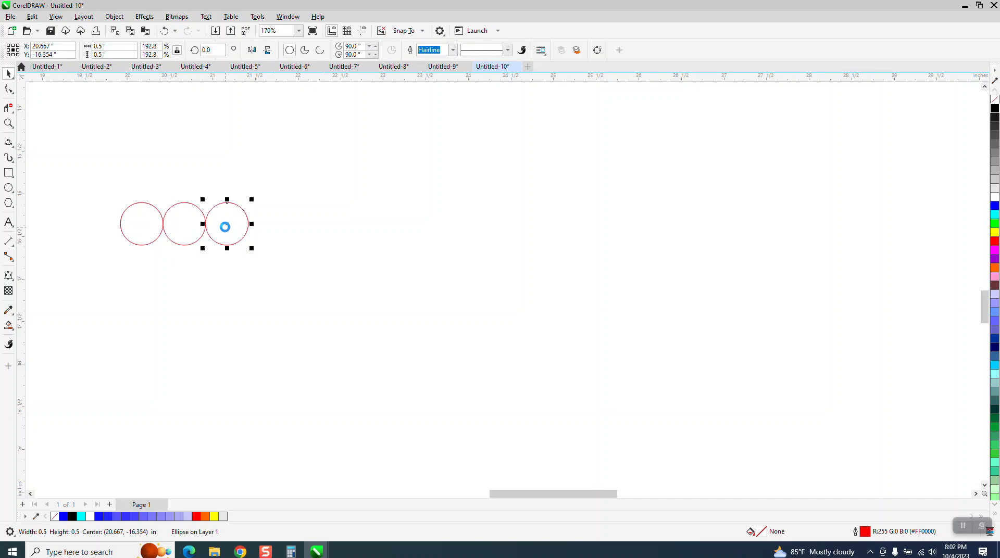
key("ctrl+d")
key("ctrl+d")
key("ctrl+d")
key("ctrl+d")
key("ctrl+d")
key("ctrl+d")
key("ctrl+d")
key("ctrl+d")
key("ctrl+d")
key("ctrl+d")
key("ctrl+d")
key("ctrl+d")
key("ctrl+d")
key("ctrl+d")
key("ctrl+d")
key("ctrl+d")
key("ctrl+d")
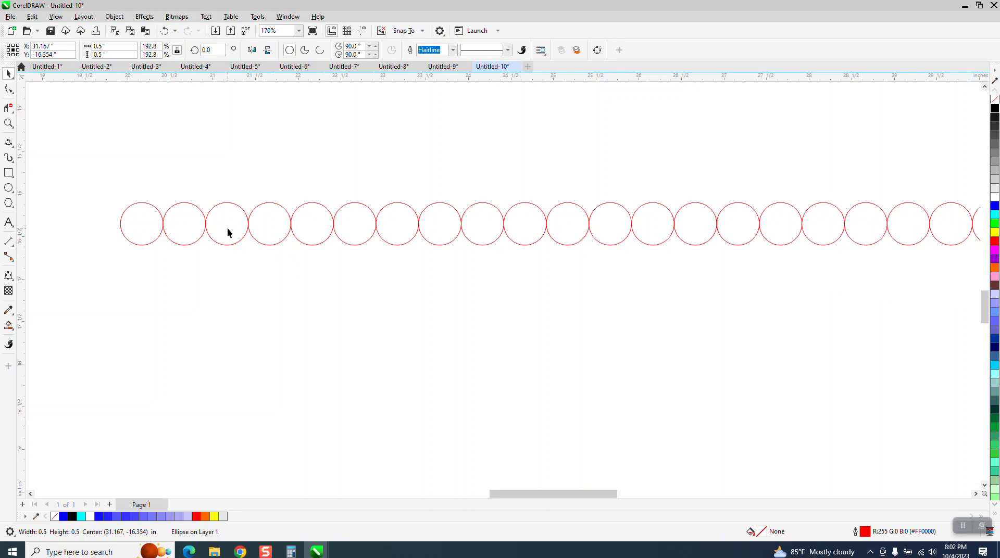
scroll(234, 307, "down", 2)
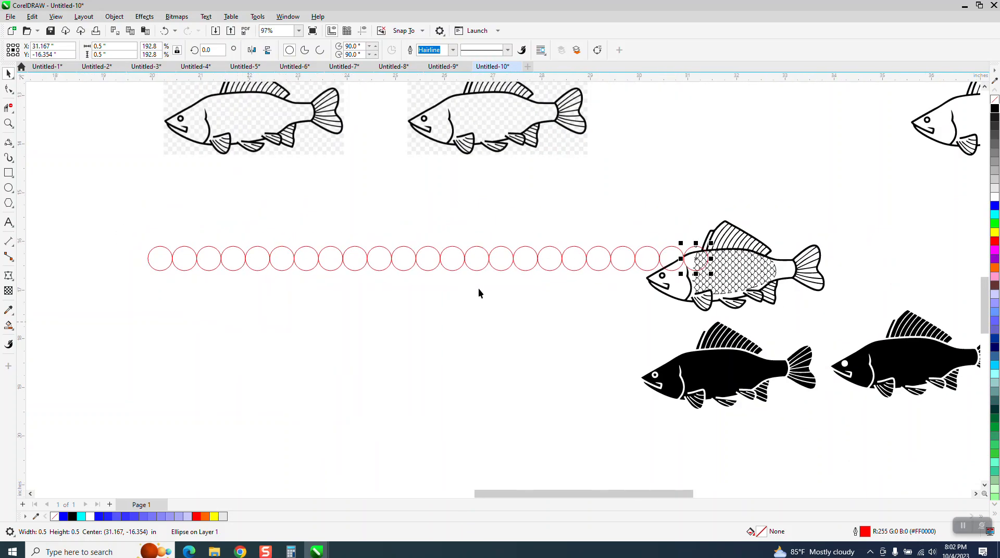
left_click_drag(117, 214, 710, 290)
left_click_drag(434, 264, 361, 241)
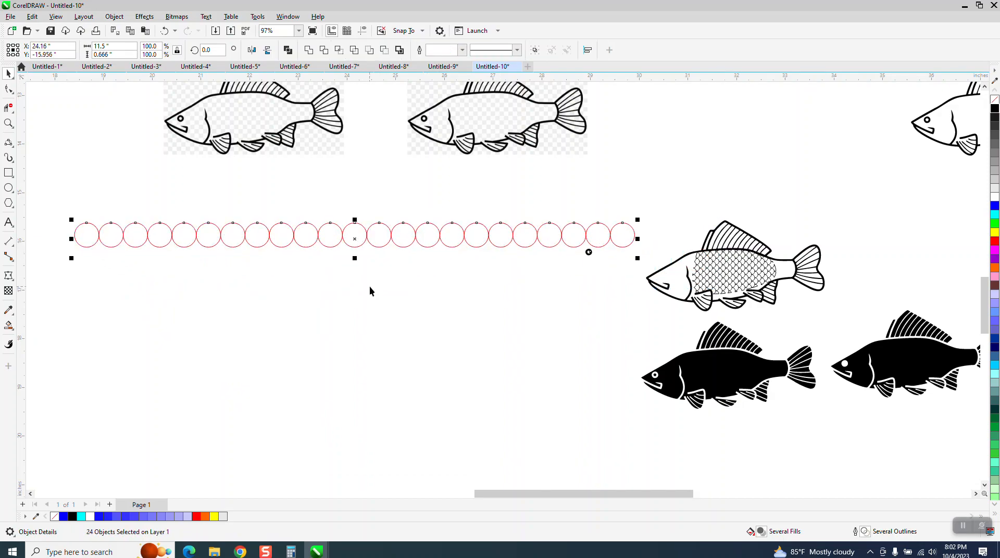
left_click(397, 189)
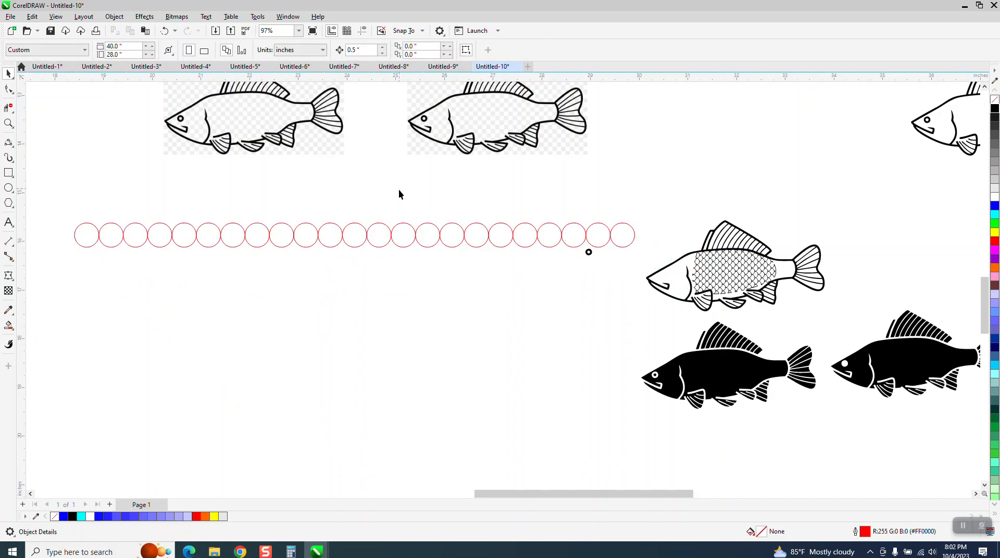
left_click(349, 52)
type(".25")
left_click_drag(62, 210, 728, 281)
left_click(622, 195)
left_click(166, 33)
left_click(166, 34)
- Move the first 20 circles of the row left into empty space and delete the three leftover circles near the scaled fish
left_click_drag(131, 233, 636, 297)
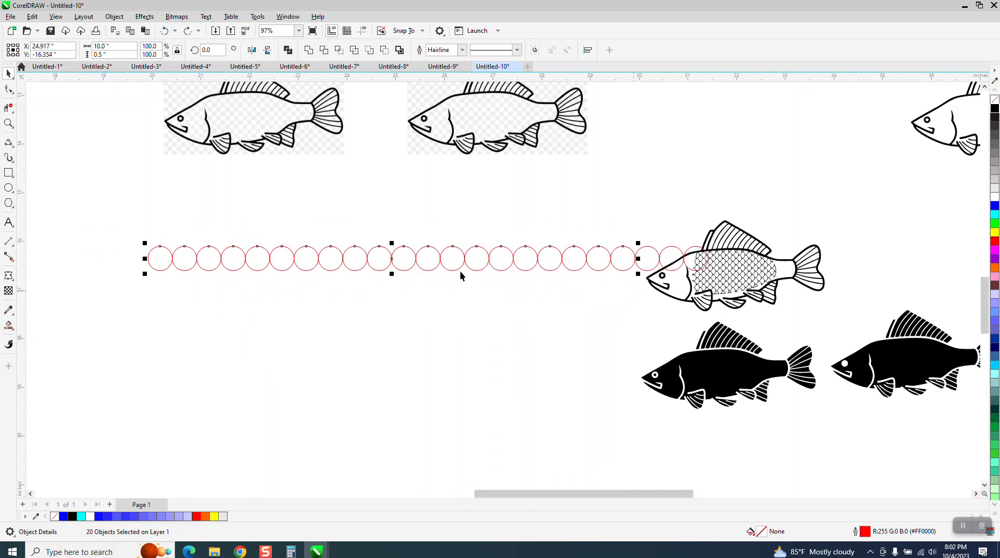
left_click_drag(394, 258, 303, 274)
left_click(656, 250)
key("Delete")
left_click(667, 247)
key("Delete")
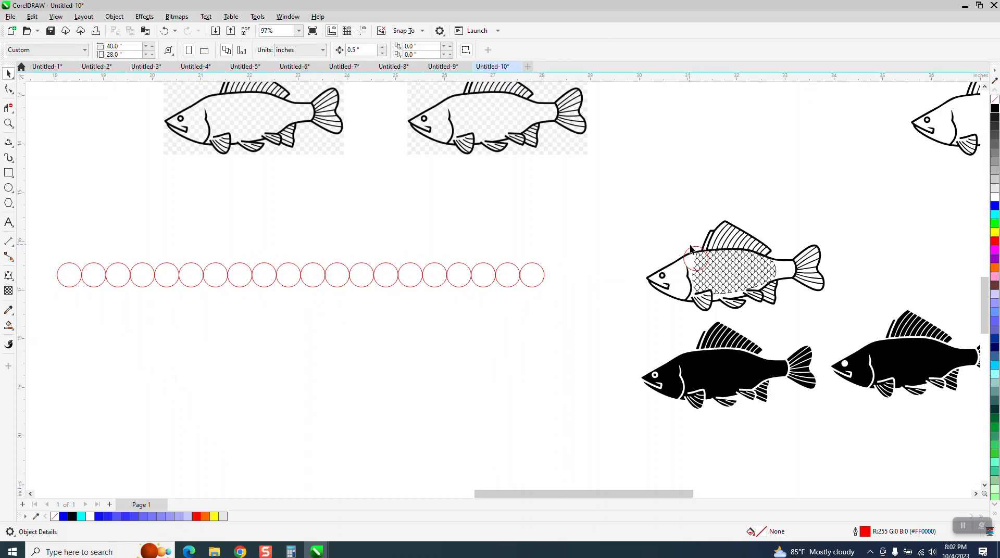
left_click(692, 251)
key("Delete")
- Group the 20 circles and duplicate the row 0.25 inch up and 0.25 inch left, using a 0.25-inch nudge distance
scroll(590, 301, "down", 2)
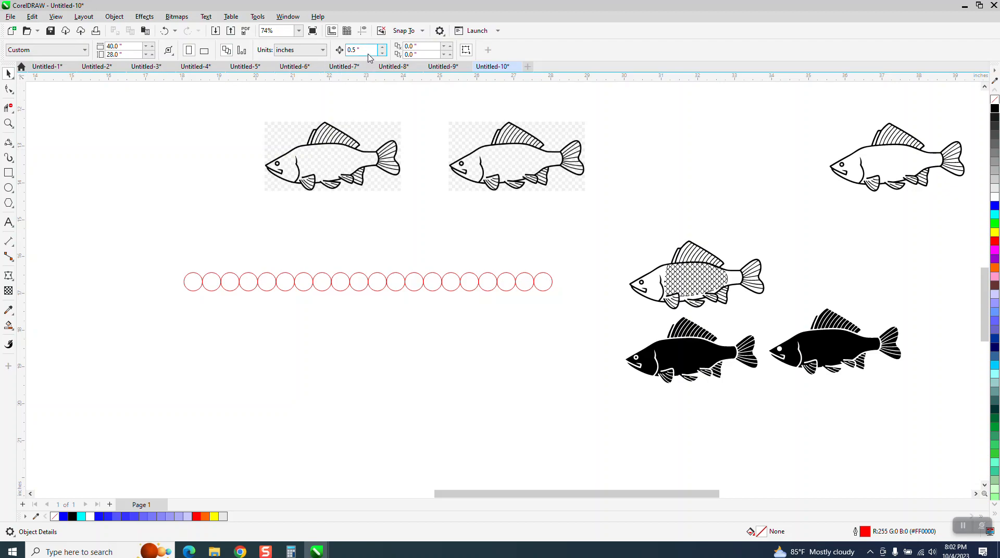
left_click(366, 50)
key("BackSpace")
key("Return")
left_click(307, 291)
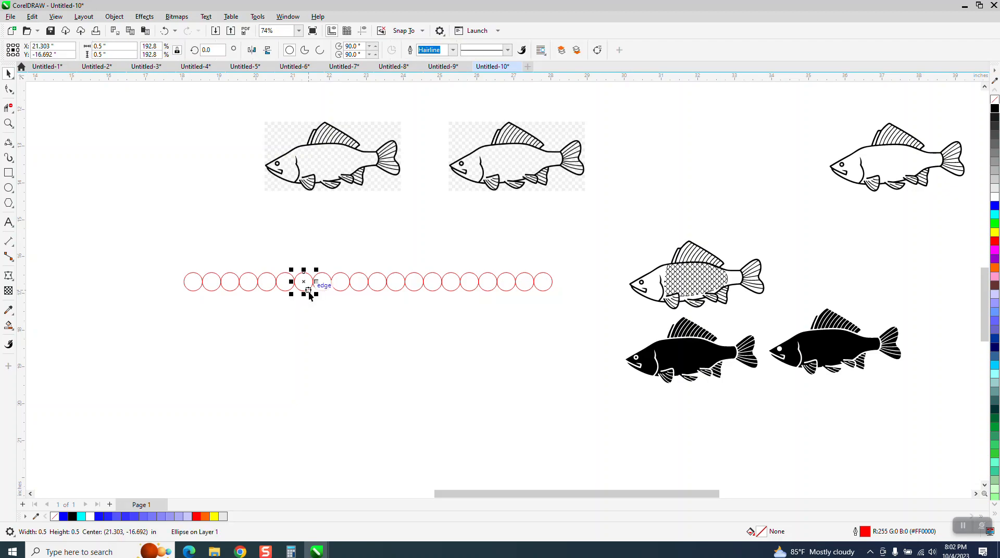
left_click_drag(128, 250, 599, 338)
key("ctrl+g")
key("KP_Add")
key("Down")
key("Up")
key("Up")
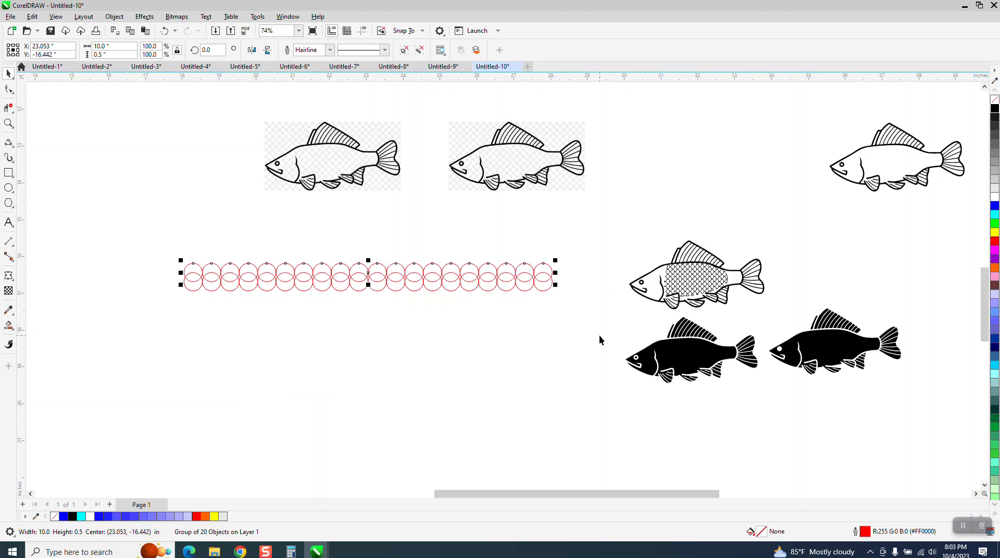
key("Left")
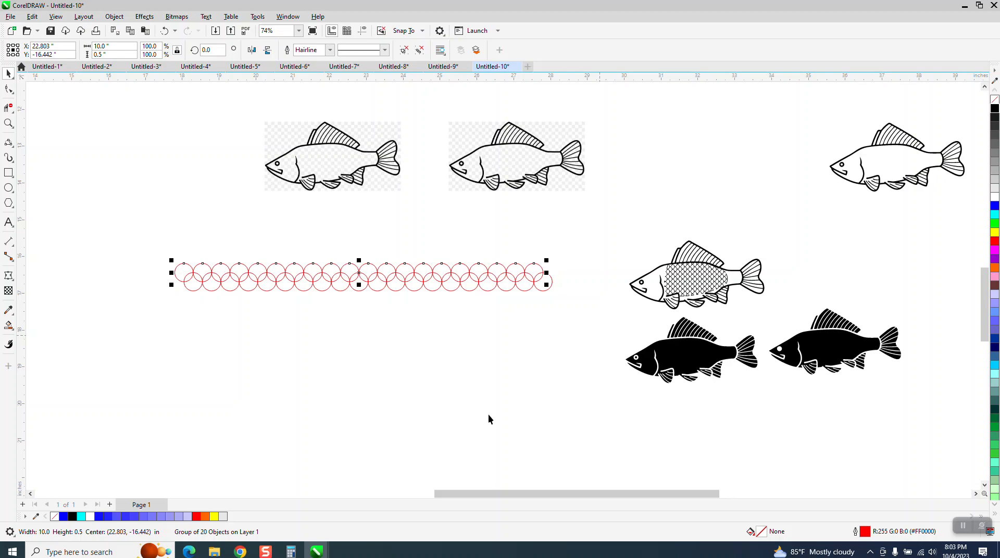
- Smart-fill the part of an upper-row circle outside the lower circles in red to create a single scale shape
left_click(8, 124)
left_click_drag(171, 246, 379, 311)
left_click(8, 74)
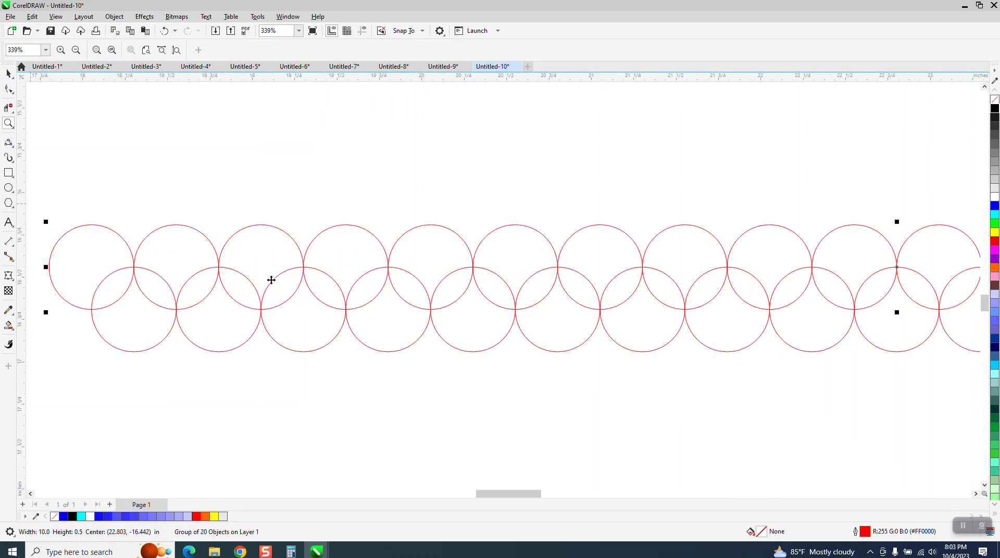
scroll(299, 339, "down", 3)
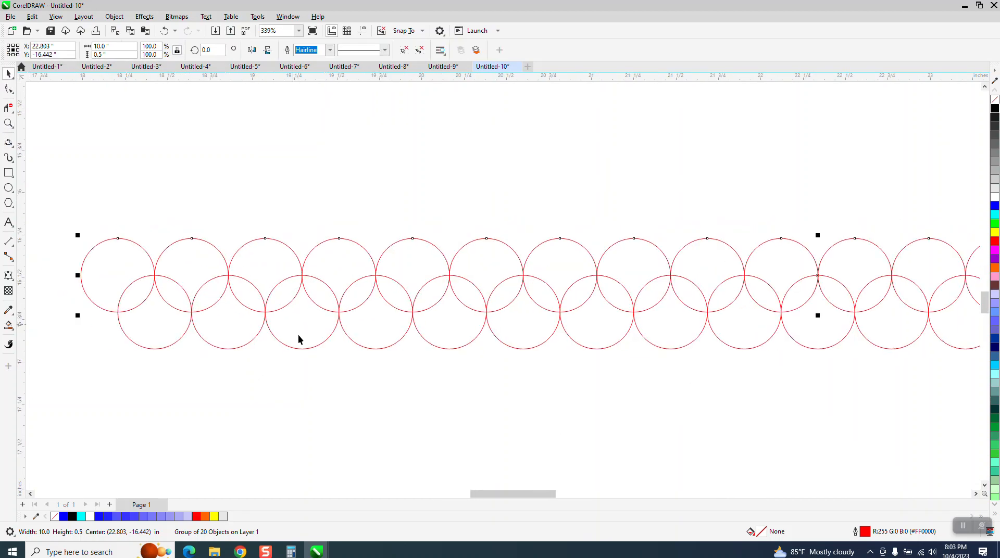
left_click(9, 327)
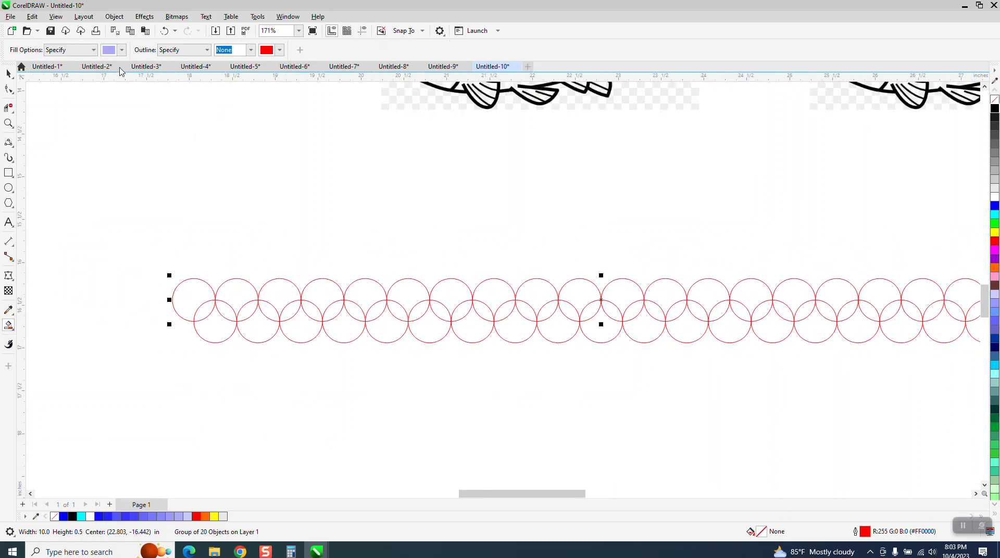
left_click(122, 51)
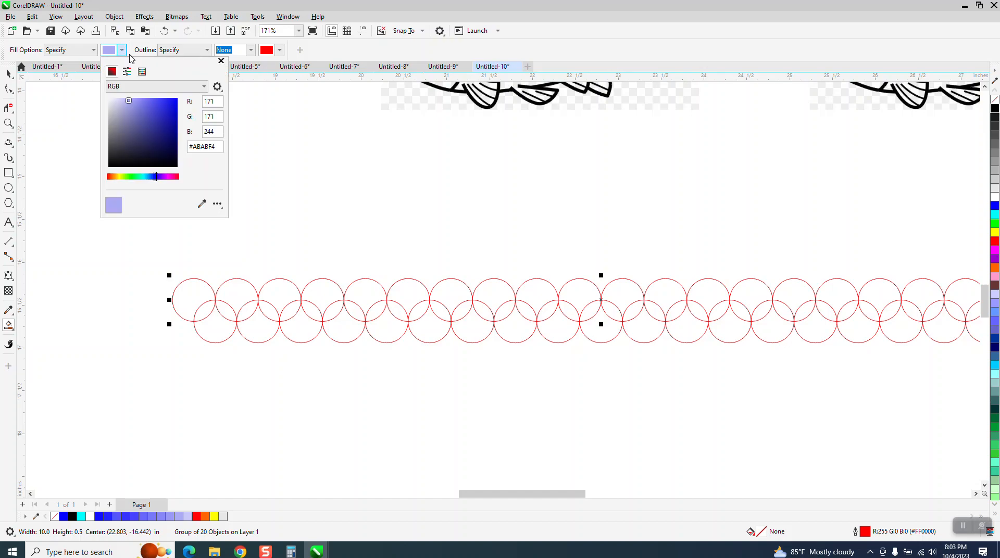
left_click(142, 71)
left_click(204, 115)
left_click(247, 301)
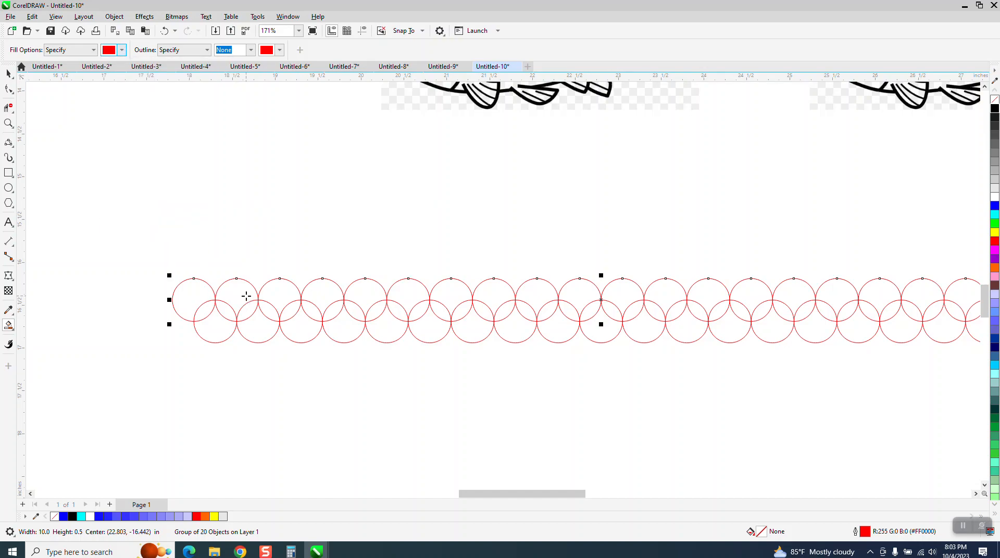
left_click(246, 297)
- Move the red scale shape above the circle rows and delete both rows of circles
left_click(9, 73)
left_click_drag(235, 286, 234, 206)
scroll(156, 265, "down", 2)
left_click_drag(148, 259, 795, 337)
key("Delete")
- Give the scale shape no fill and a black hairline outline
left_click_drag(281, 278, 281, 278)
left_click(995, 100)
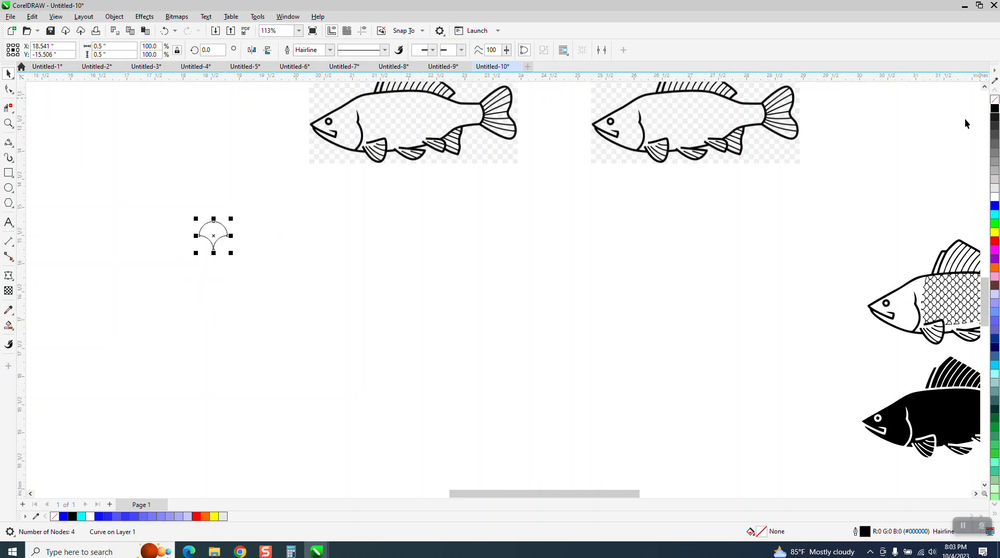
left_click(286, 174)
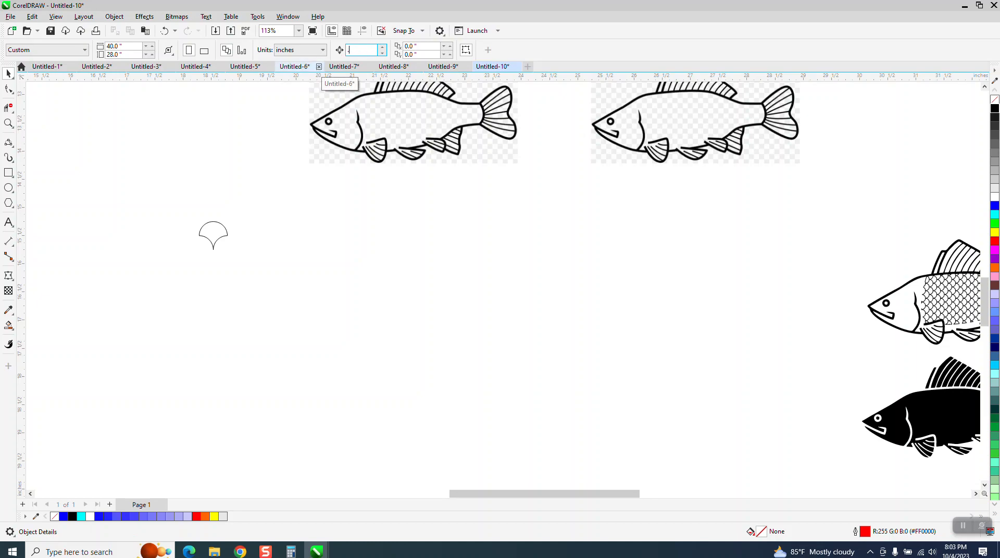
- Set the nudge distance to 0.5 inch and duplicate the scale shape 20 times to the right at 0.5-inch spacing
left_click_drag(186, 205, 330, 305)
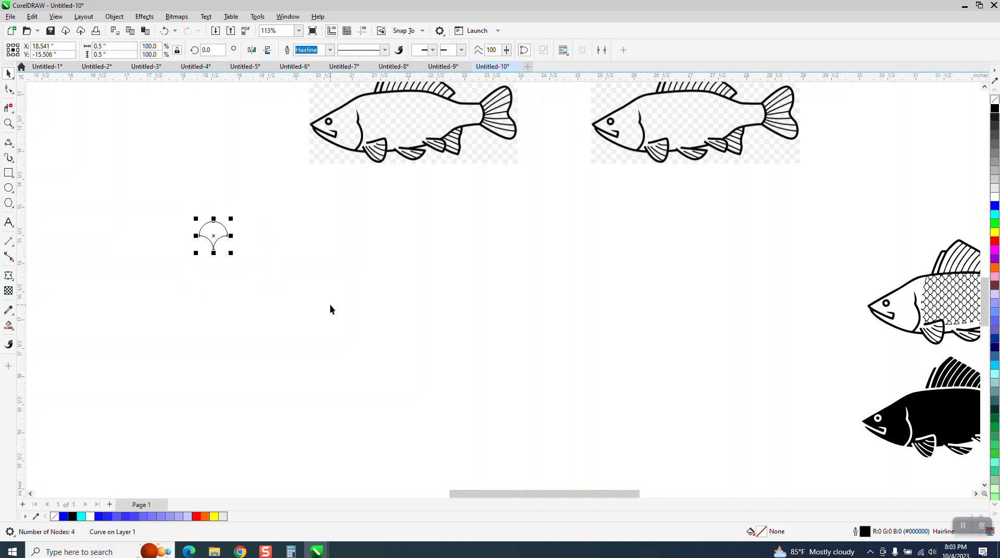
key("ctrl+d")
key("ctrl+d")
key("ctrl+d")
key("ctrl+d")
key("ctrl+d")
key("ctrl+d")
key("ctrl+d")
key("ctrl+d")
key("ctrl+d")
key("ctrl+d")
key("ctrl+d")
key("ctrl+d")
key("ctrl+d")
key("ctrl+d")
key("ctrl+d")
key("ctrl+d")
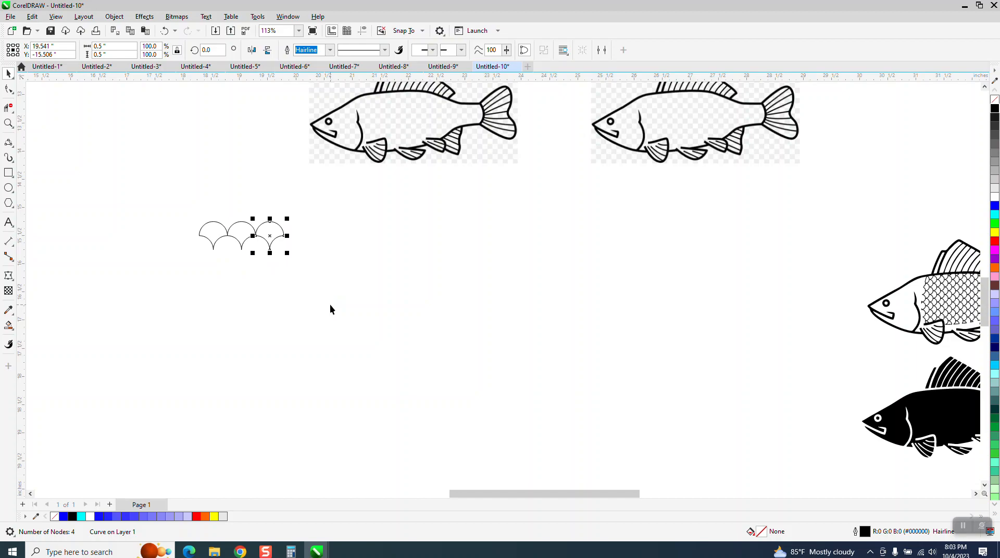
key("ctrl+d")
key("ctrl+d")
key("ctrl+d")
key("ctrl+d")
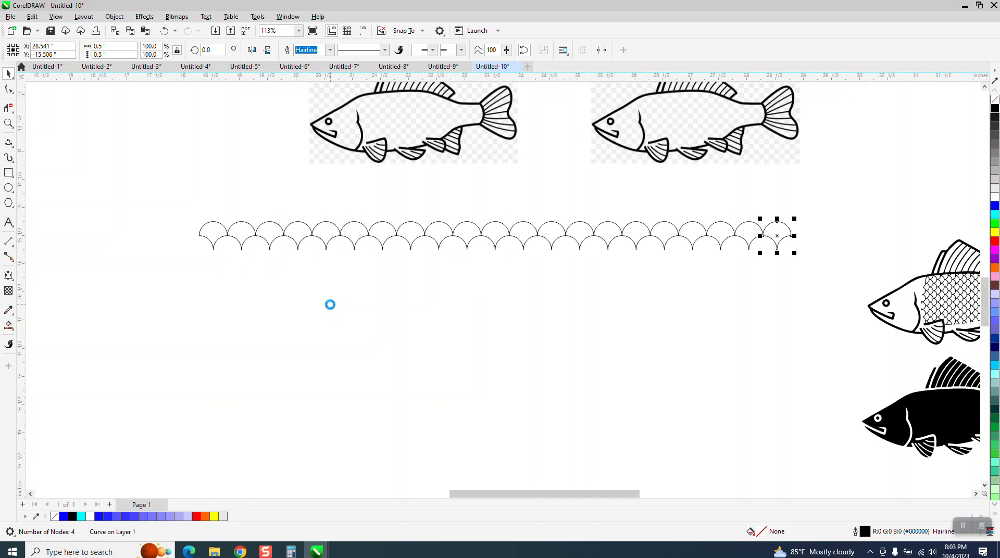
left_click(344, 317)
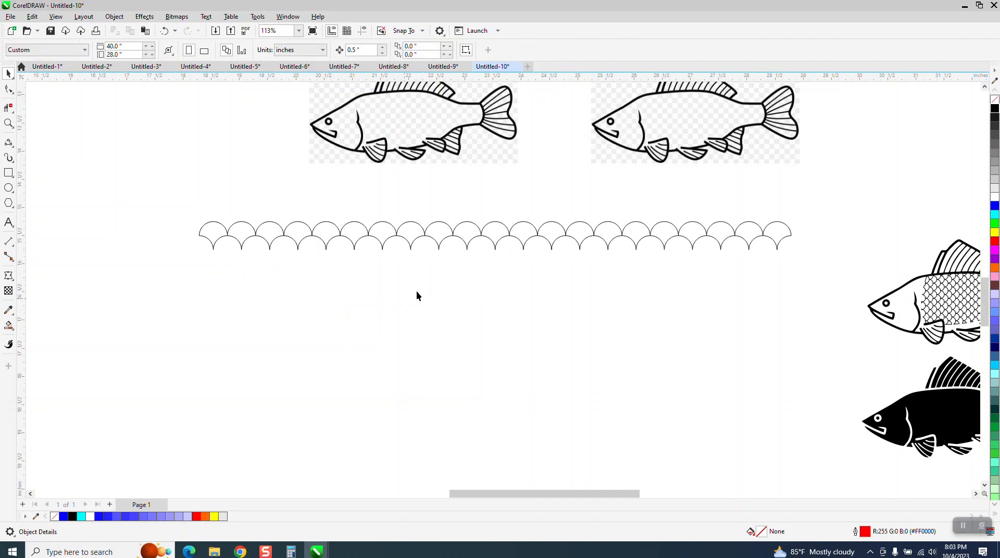
- Group the row of scales and duplicate it 15 times downward at 0.5-inch spacing
left_click_drag(751, 297, 817, 302)
key("ctrl+g")
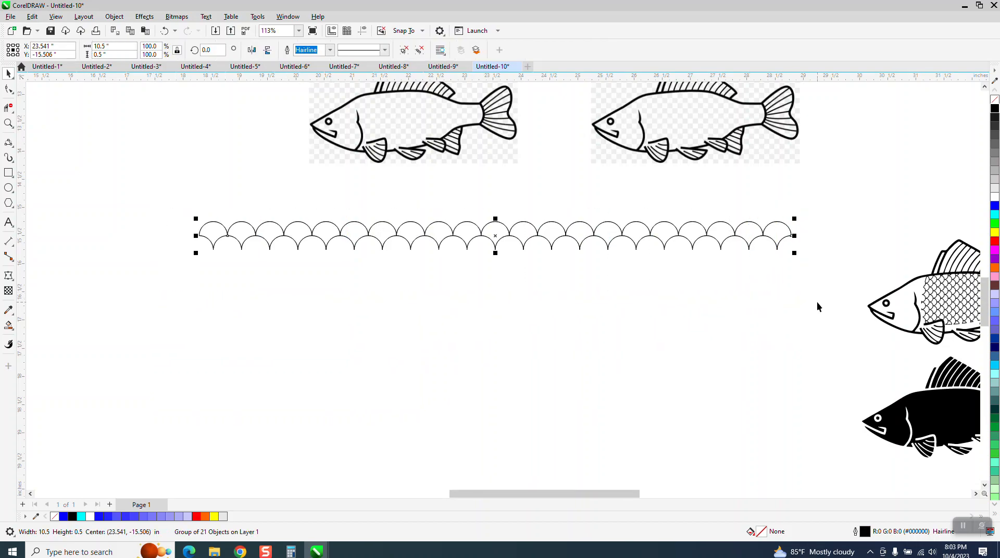
key("ctrl+d")
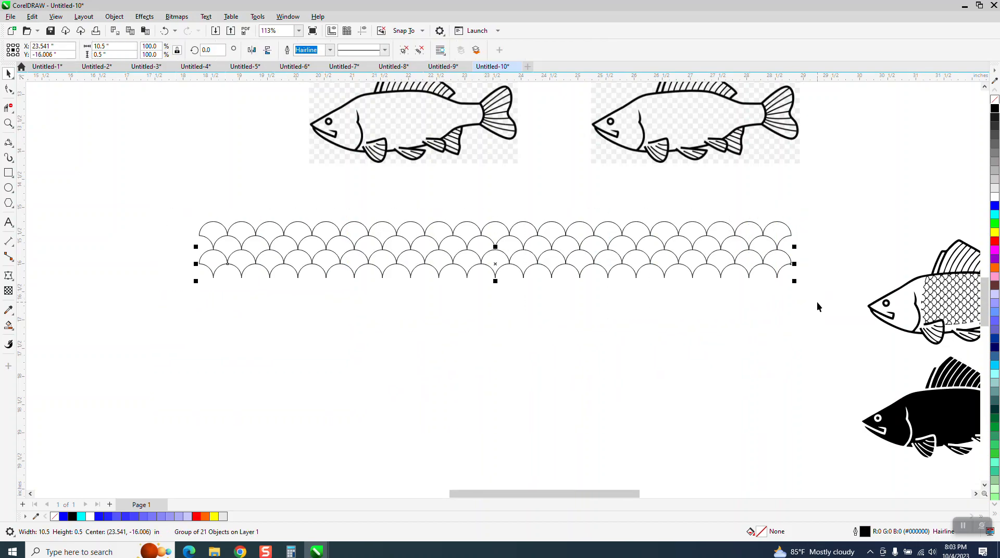
key("ctrl+d")
key("ctrl+d")
key("ctrl+d")
key("ctrl+d")
key("ctrl+d")
key("ctrl+d")
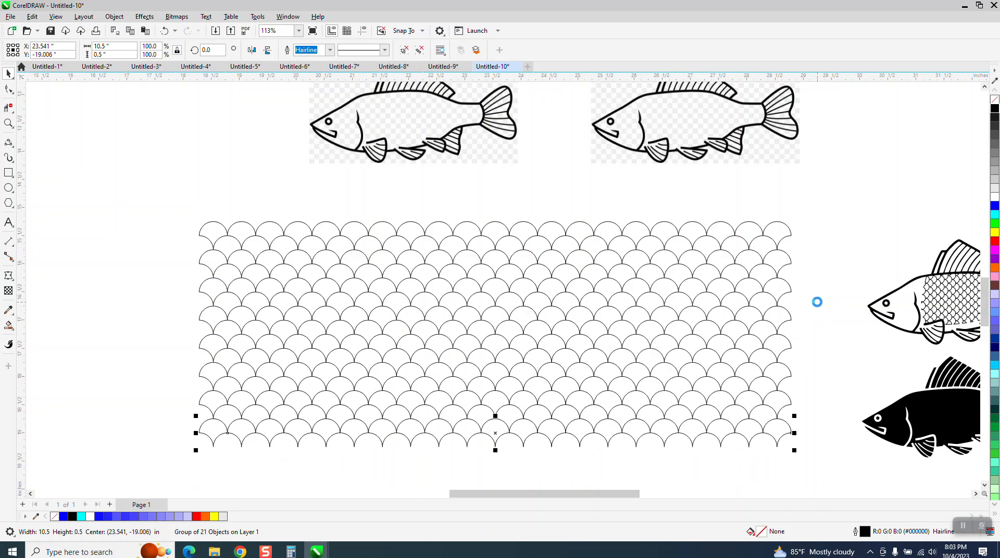
key("ctrl+d")
key("ctrl+d")
scroll(707, 289, "down", 2)
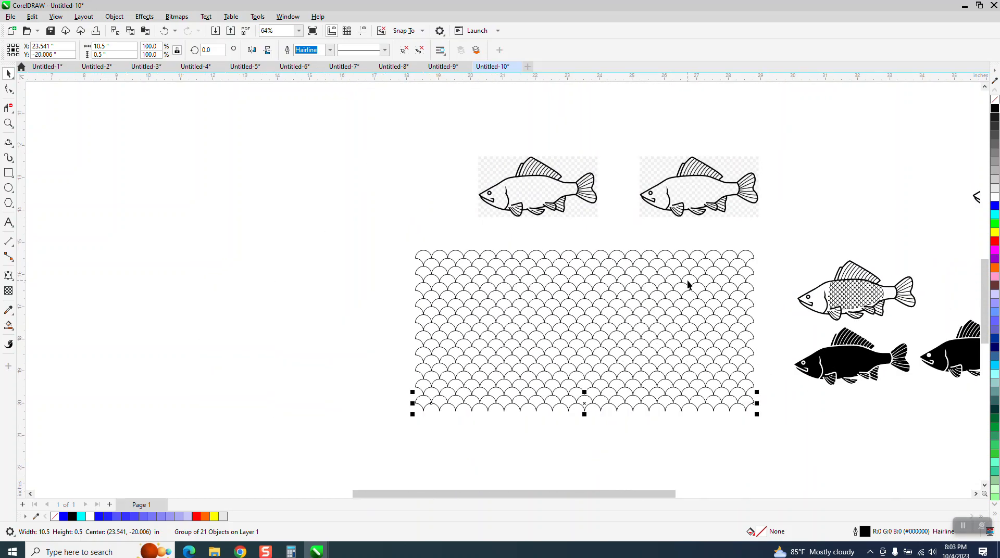
key("ctrl+d")
key("ctrl+d")
key("ctrl+d")
key("ctrl+d")
key("ctrl+d")
key("ctrl+d")
- Group all 16 rows of scales into one pattern
scroll(598, 334, "down", 1)
left_click_drag(456, 261, 537, 397)
left_click_drag(734, 488, 770, 485)
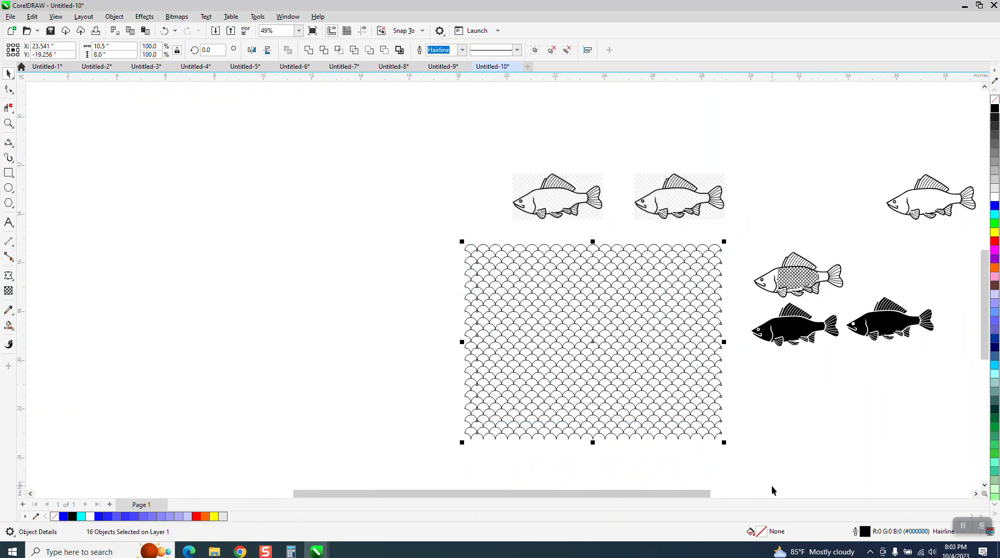
key("ctrl+g")
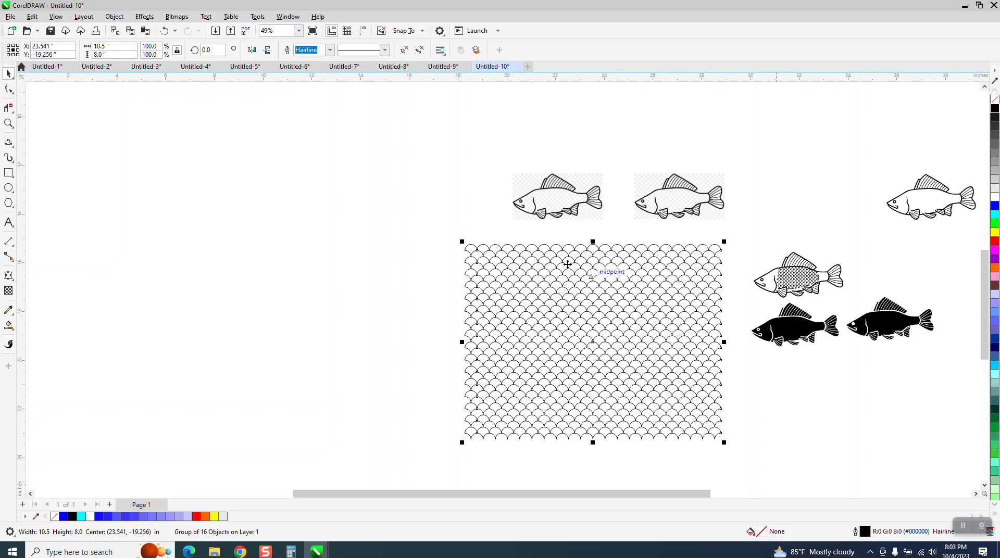
- Set the scale pattern's outline width to 0.01 inch and make the outline scale with the object
left_click(330, 49)
left_click(320, 85)
key("F12")
left_click(529, 300)
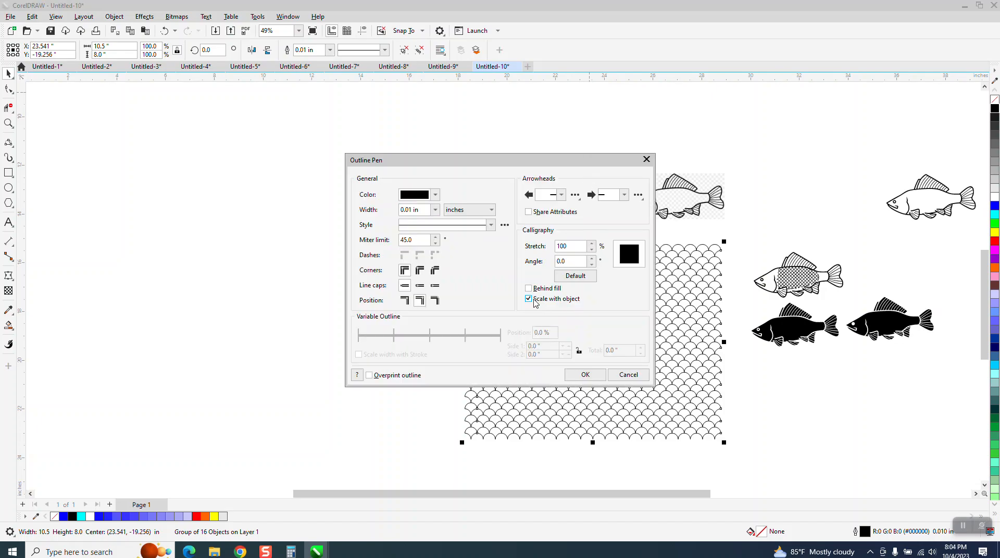
left_click(594, 374)
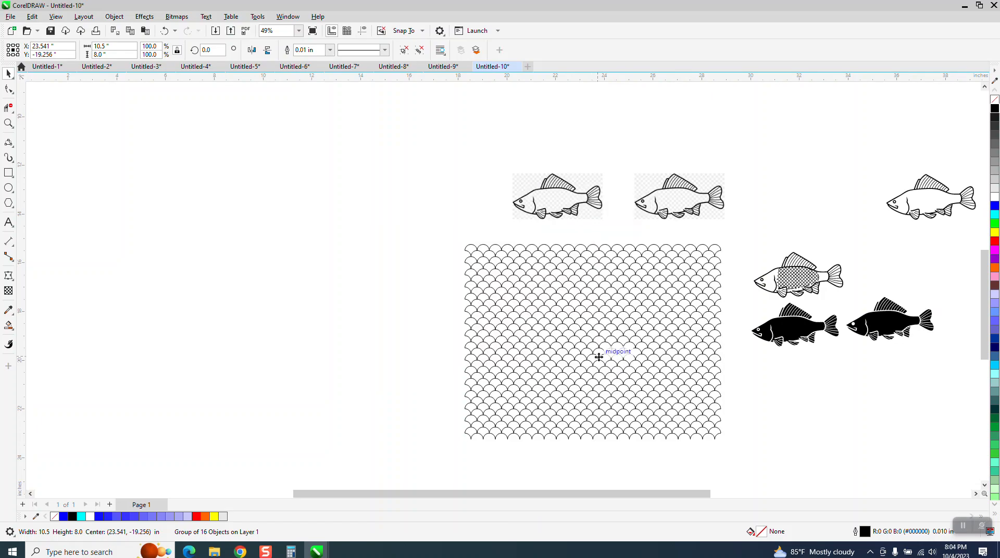
- Rotate the scale pattern to 270 degrees
left_click(211, 50)
type("270")
key("Return")
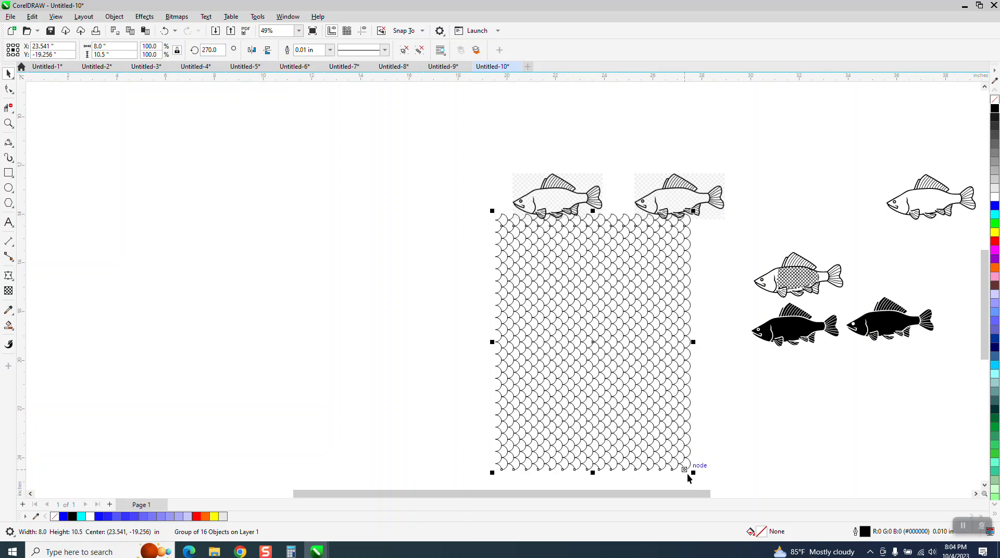
- Shrink the scale pattern to about 3.18 by 4.17 inches and move it into the empty space below the fish bitmaps
left_click_drag(695, 475, 576, 319)
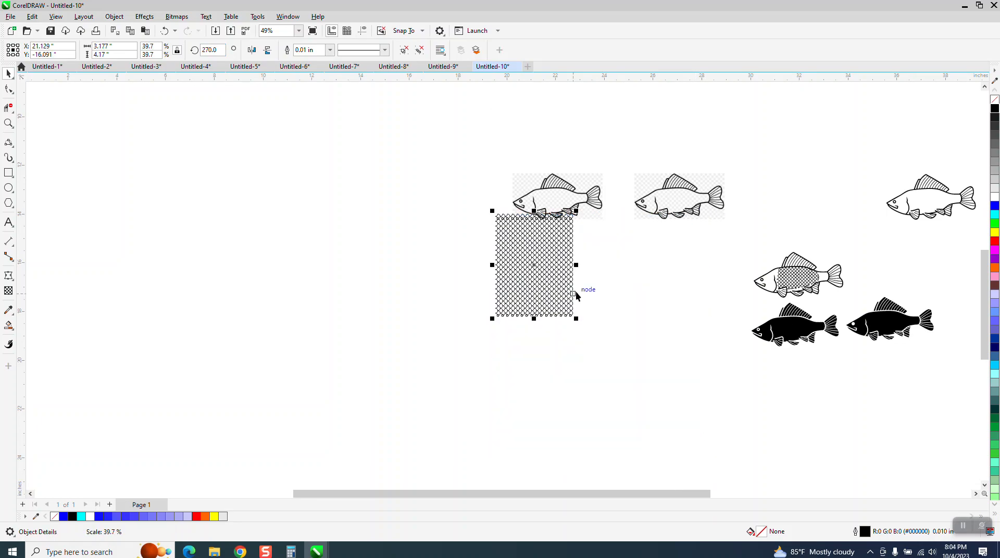
left_click_drag(551, 279, 658, 315)
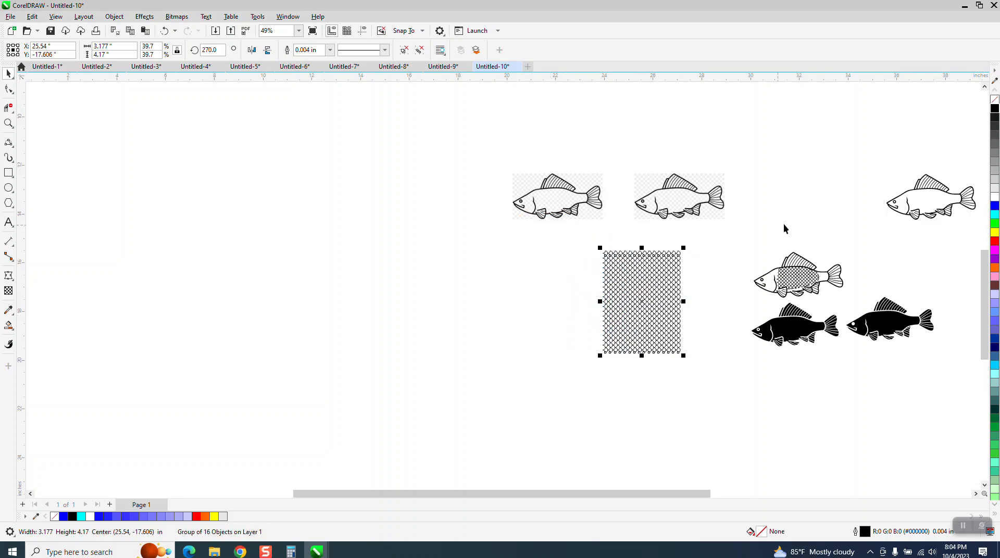
- Move the whole traced outline fish about 16 inches to sit just left of the scale pattern
left_click(922, 197)
mouse_move(880, 159)
left_mouse_down()
mouse_move(986, 238)
mouse_move(969, 236)
left_mouse_up()
left_click_drag(836, 203, 454, 299)
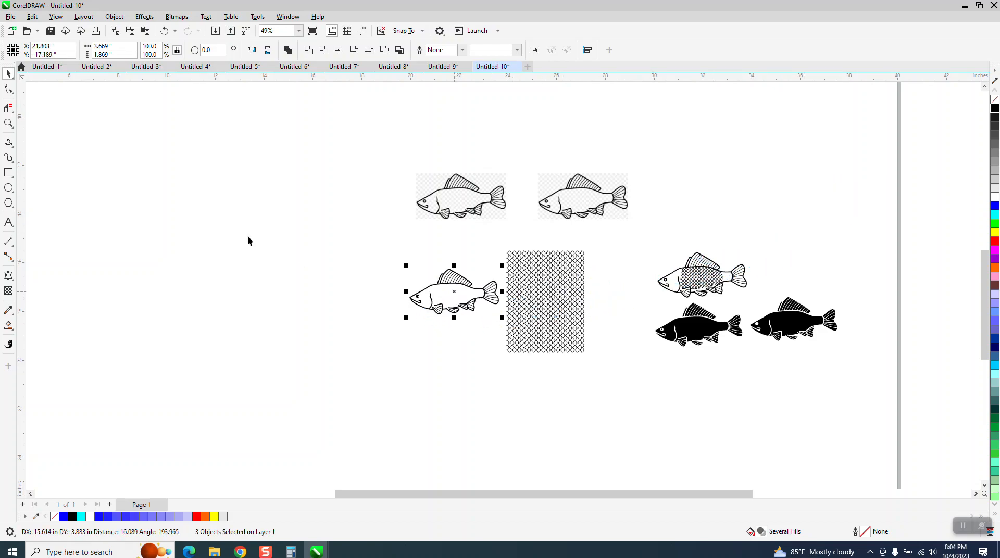
- Draw a three-point curve about 0.24 by 0.78 inches behind the outline fish's gill, from its back down to the front fin
left_click(9, 123)
left_click_drag(370, 245, 630, 353)
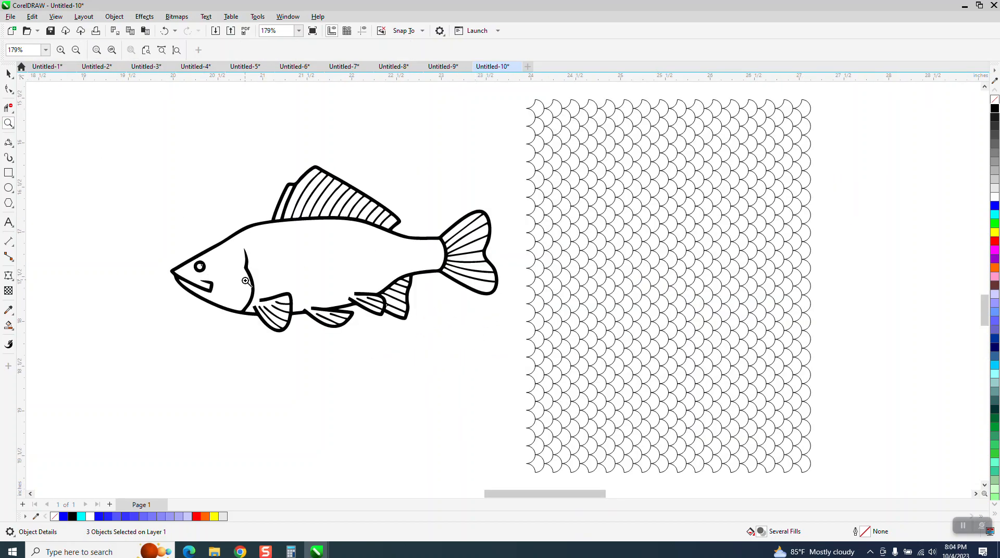
left_click(9, 73)
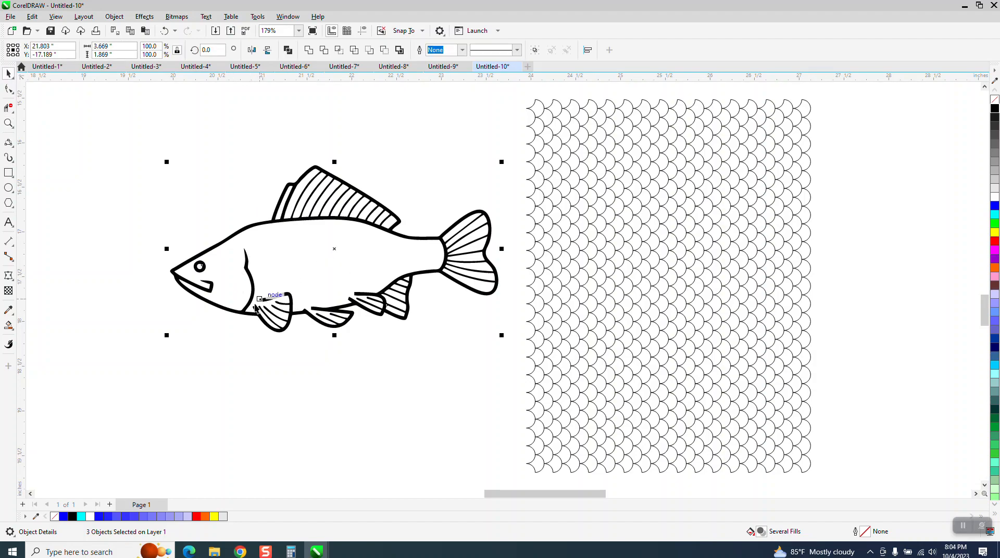
left_click(9, 122)
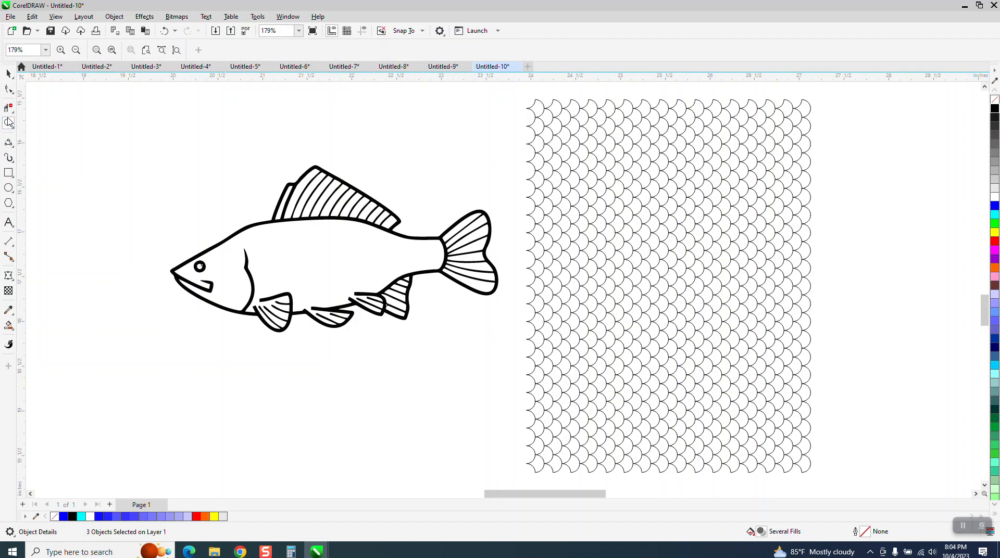
left_click_drag(146, 173, 588, 348)
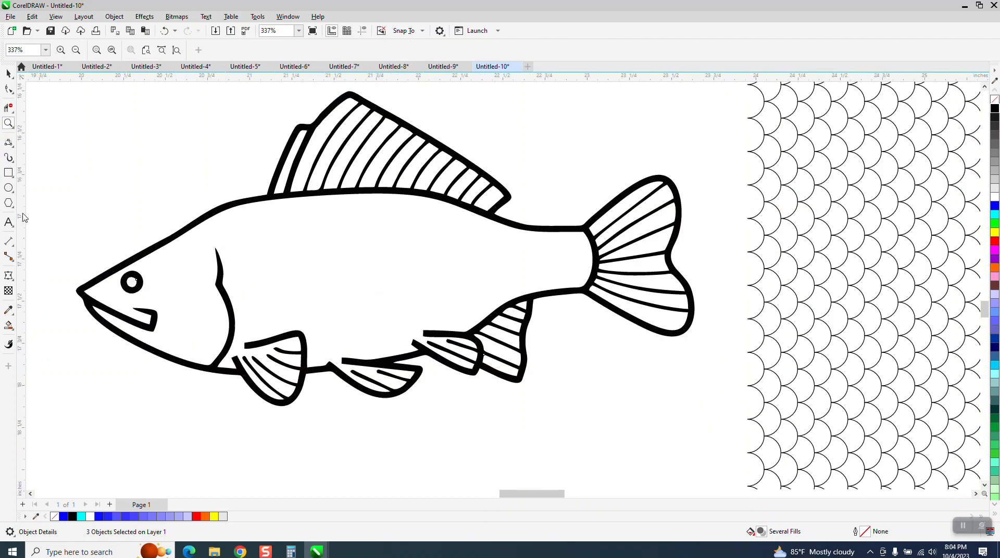
left_click(10, 143)
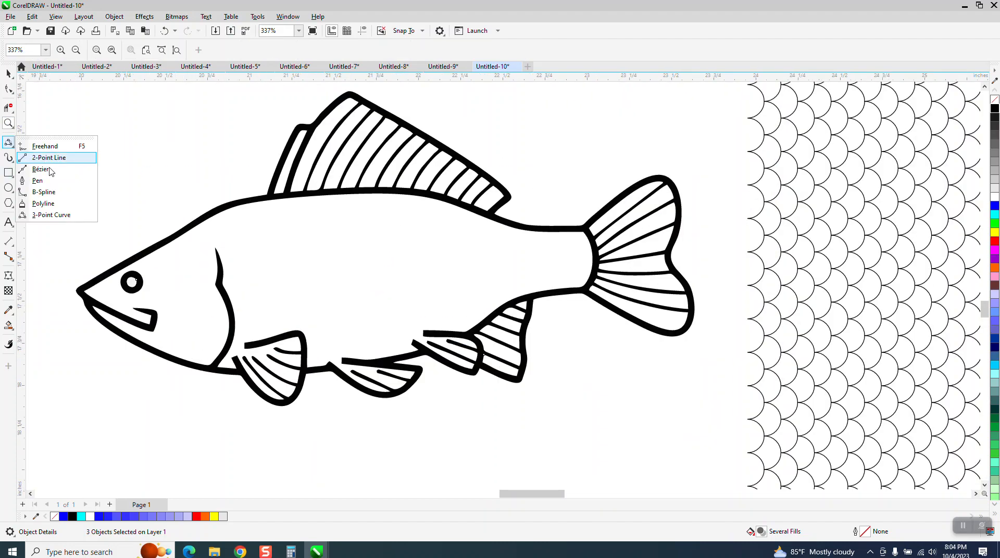
left_click(58, 215)
left_click_drag(247, 203, 280, 335)
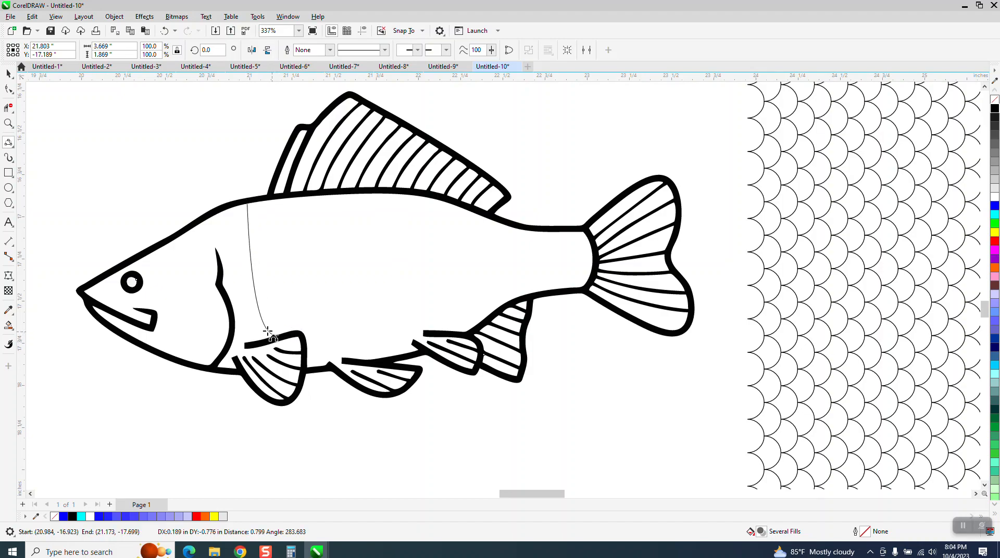
left_click(239, 258)
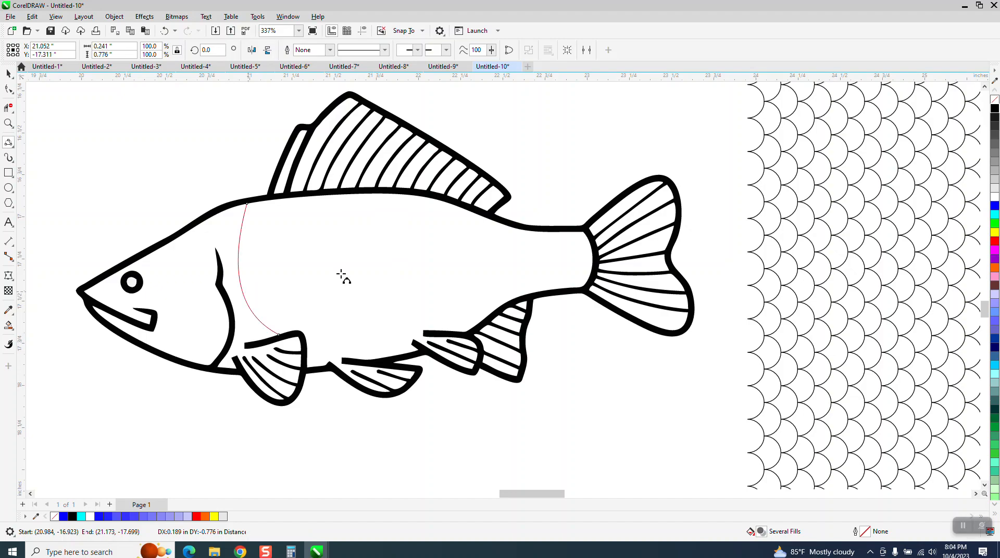
- Draw a three-point curve about 0.14 by 0.41 inches across the body before the tail, and another along the belly between the lower fins
left_click_drag(522, 225, 531, 294)
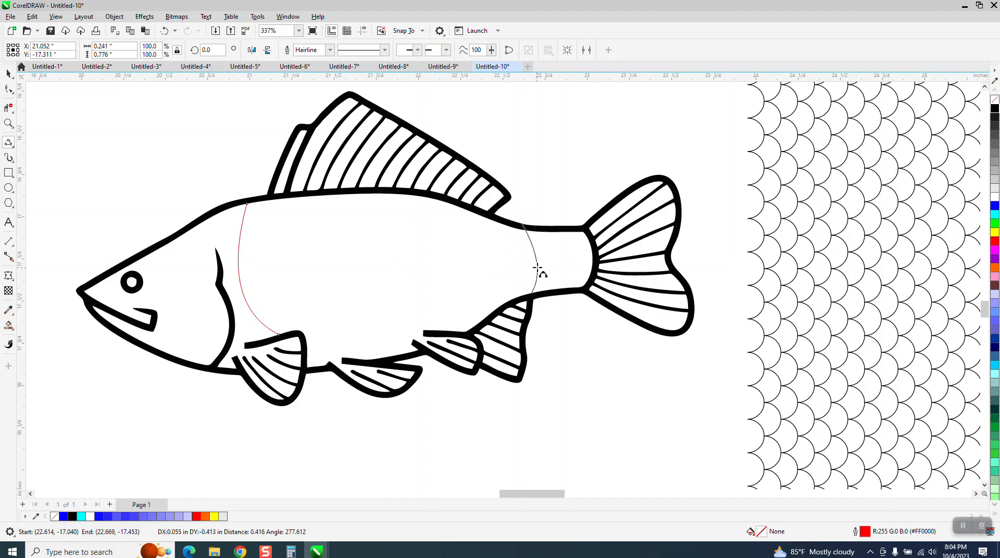
left_click(544, 265)
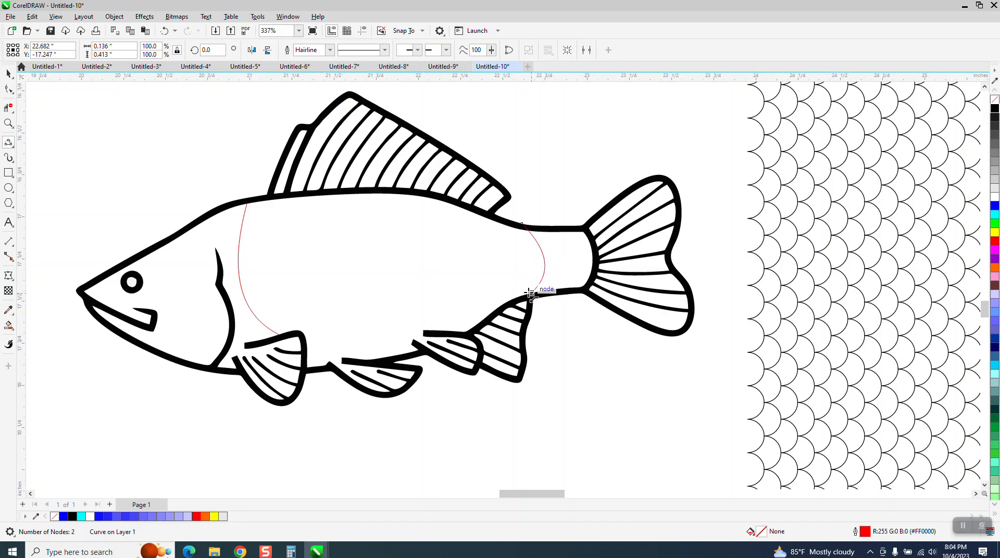
left_click_drag(492, 322, 321, 336)
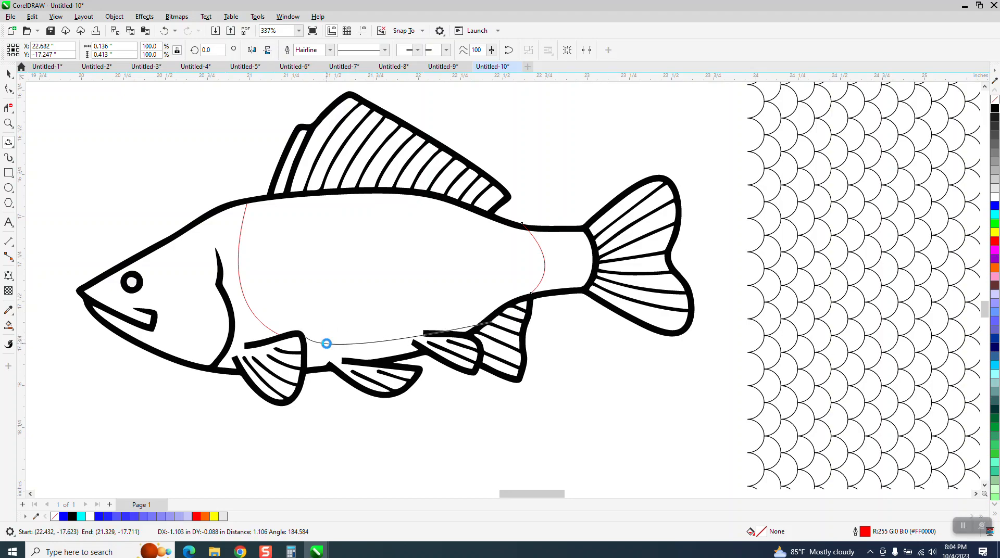
left_click(327, 344)
- Use Smart Fill to create a solid red shape from the enclosed area of the fish's body
scroll(375, 312, "down", 2)
left_click(8, 325)
left_click(353, 295)
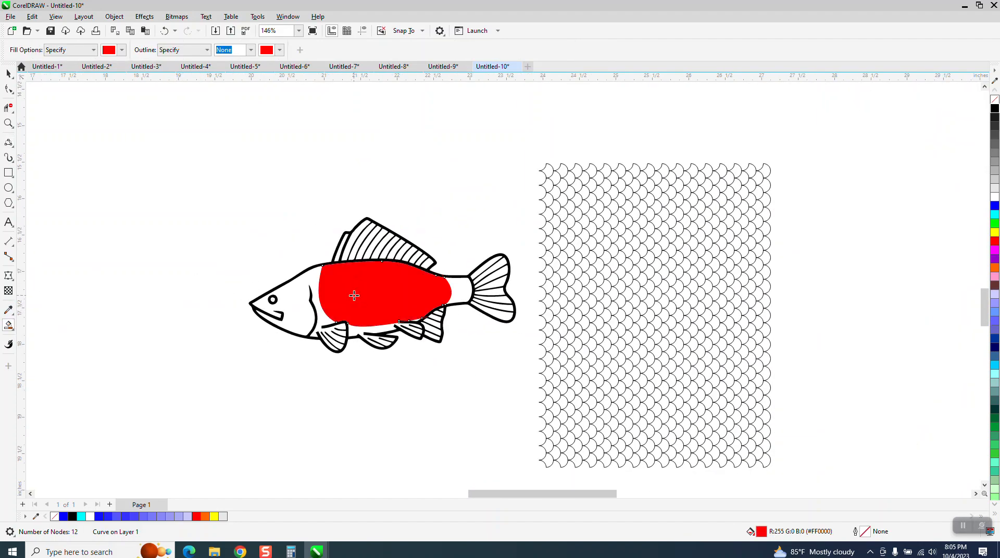
key("Right")
key("Right")
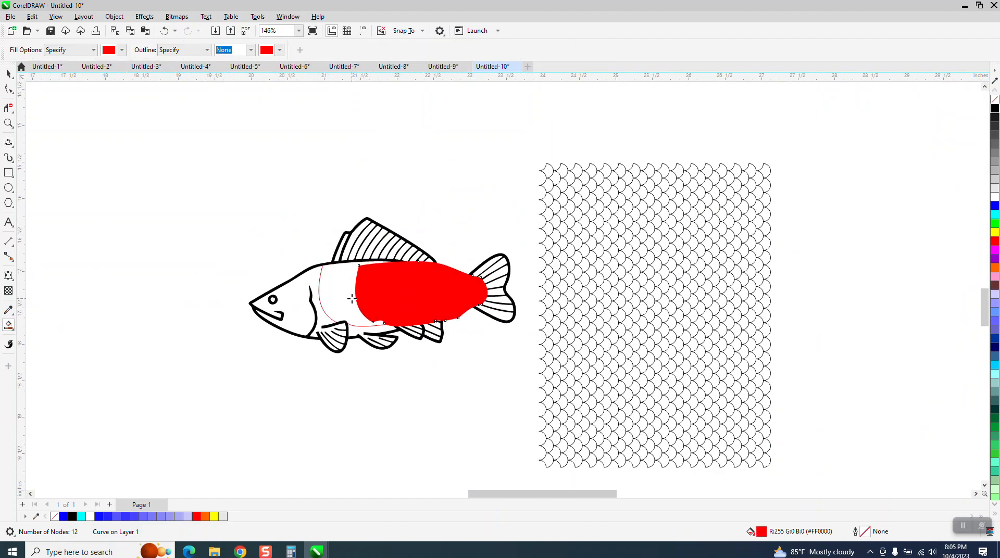
key("Left")
key("Left")
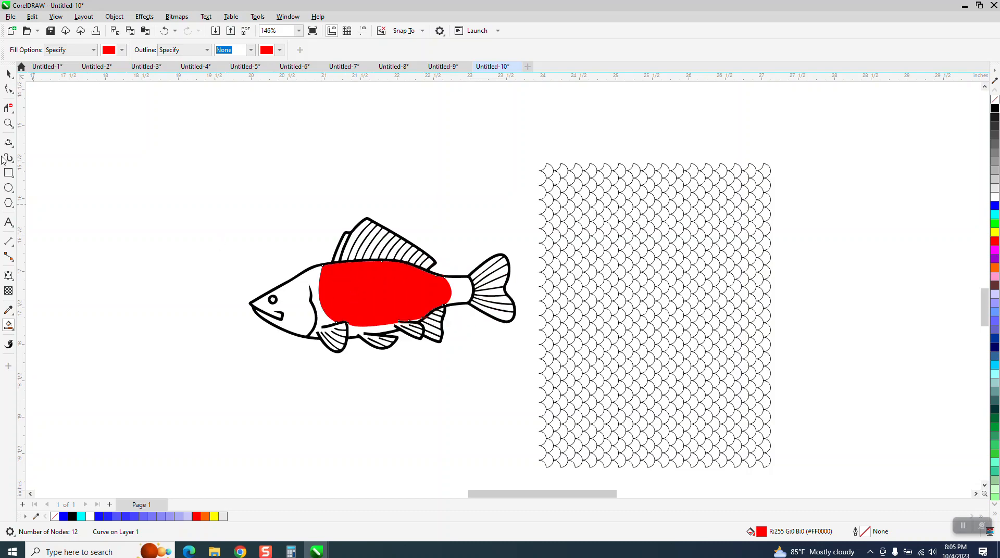
- Nudge the red body shape 4 inches right onto the scale pattern and replace its fill with a black outline
left_click(9, 73)
left_click(257, 123)
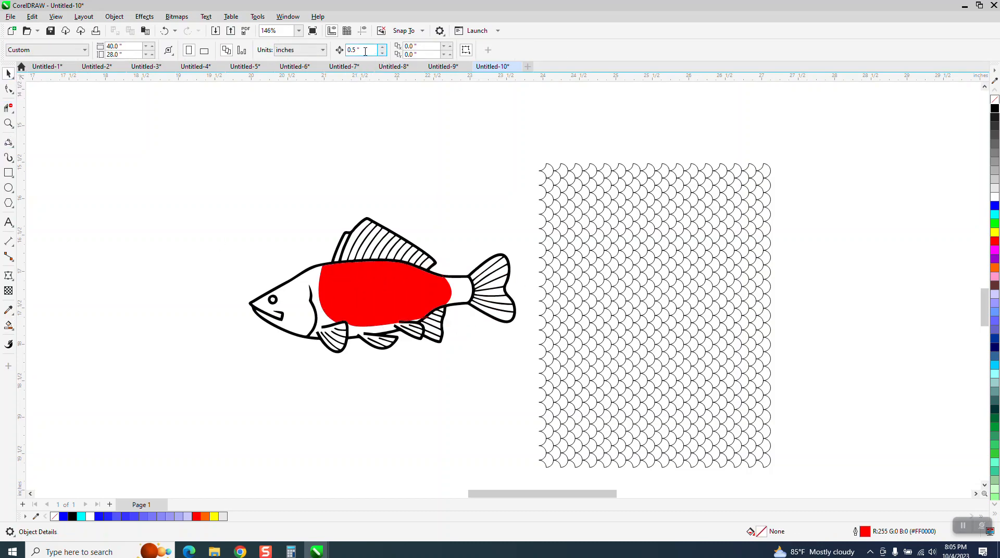
type("4")
left_click(414, 309)
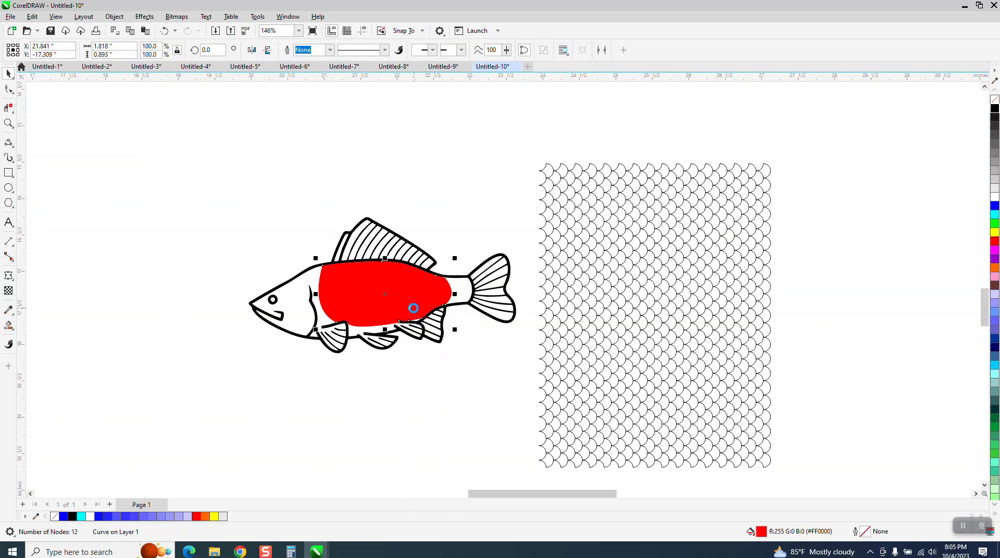
key("Right")
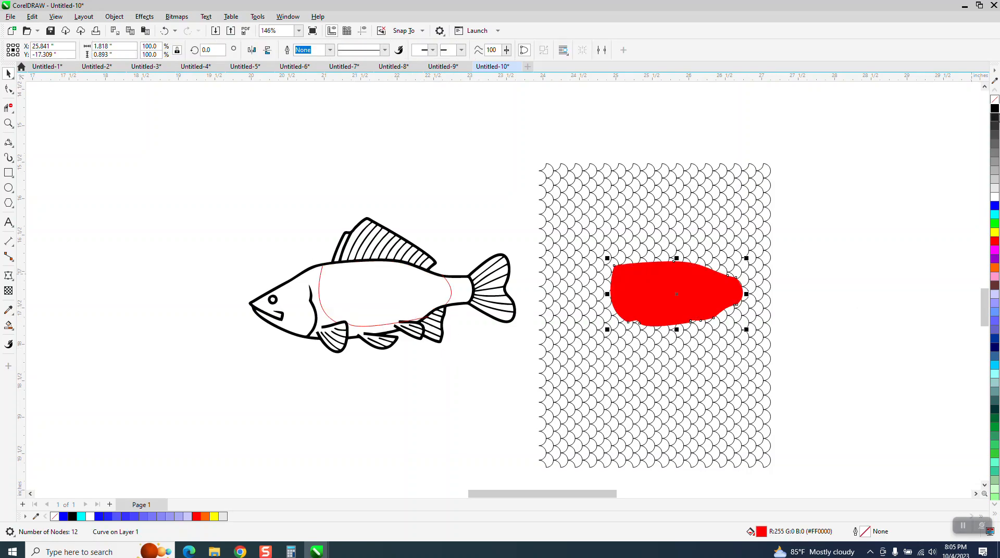
left_click(995, 99)
right_click(995, 107)
- Shrink the scale pattern to about 1.90 by 1.86 inches and position it so it still covers the whole body outline
left_click(766, 212)
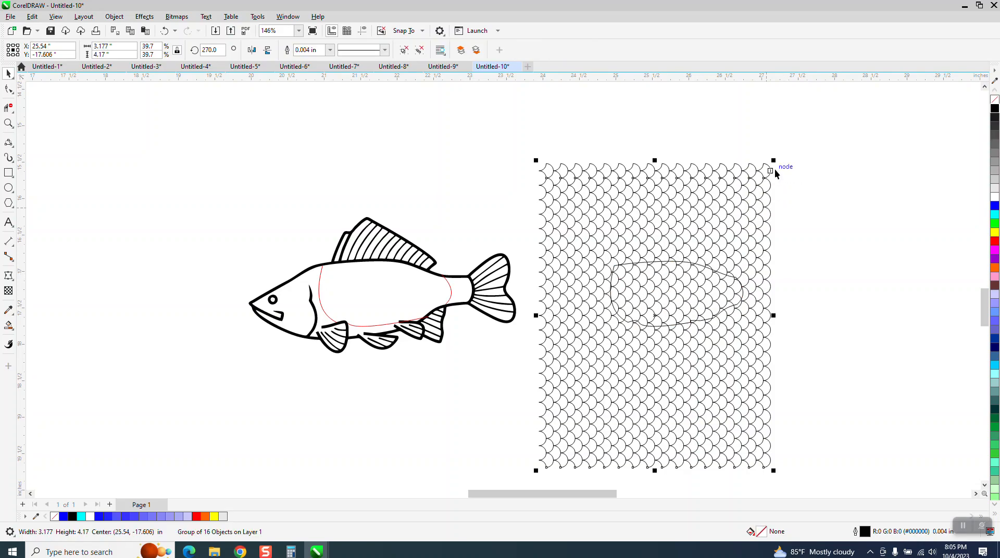
left_click_drag(776, 160, 646, 329)
left_click_drag(579, 413, 651, 321)
left_click_drag(716, 303, 751, 303)
left_click_drag(714, 362, 707, 365)
left_click(166, 31)
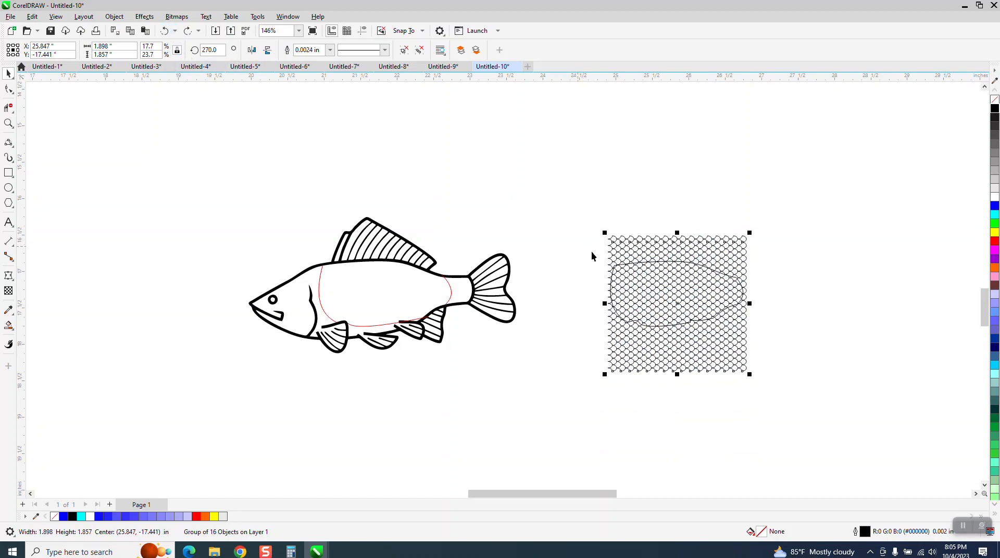
- Intersect the body outline with the scale pattern and move the resulting scale piece 4 inches left and 4 inches down, below the outline fish
left_click_drag(566, 213, 658, 334)
left_click_drag(810, 404, 810, 405)
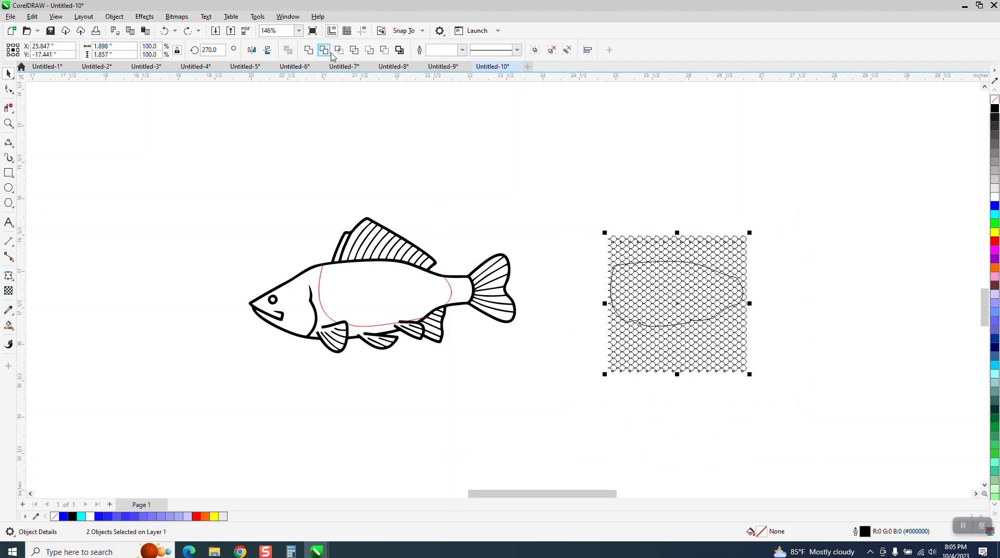
left_click(342, 54)
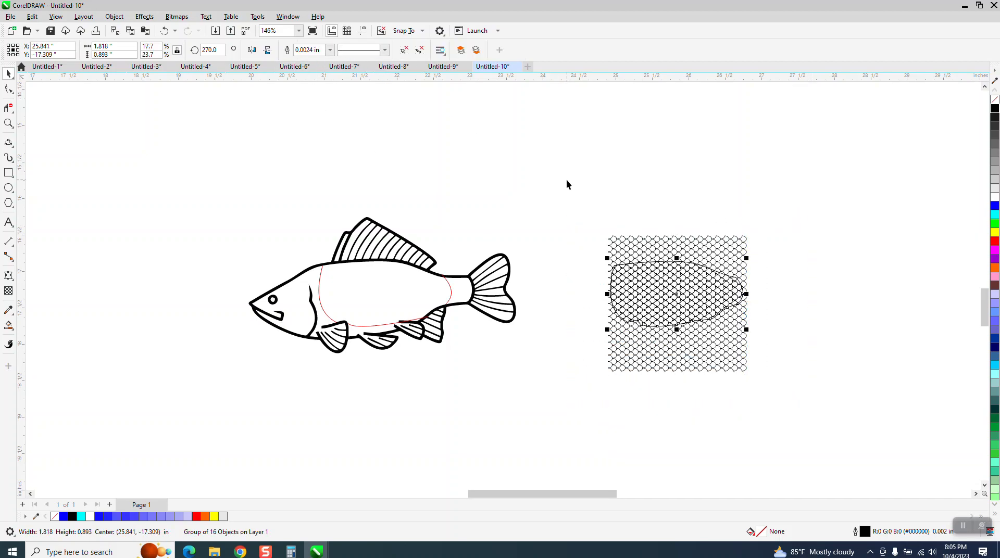
key("Up")
scroll(507, 264, "down", 2)
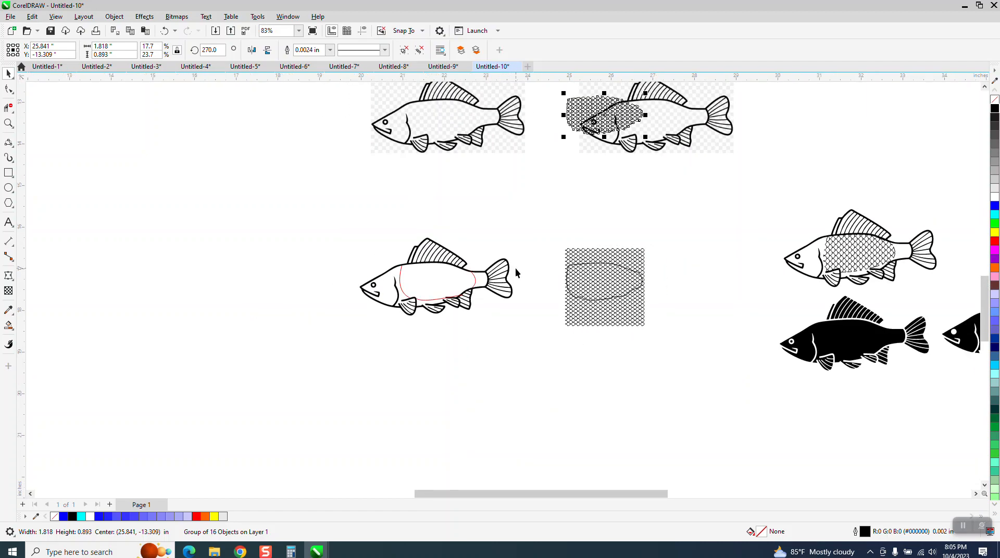
key("Down")
key("Down")
key("Left")
- Delete the red guide curves at the tail, belly and gill from the outline fish
left_click(477, 279)
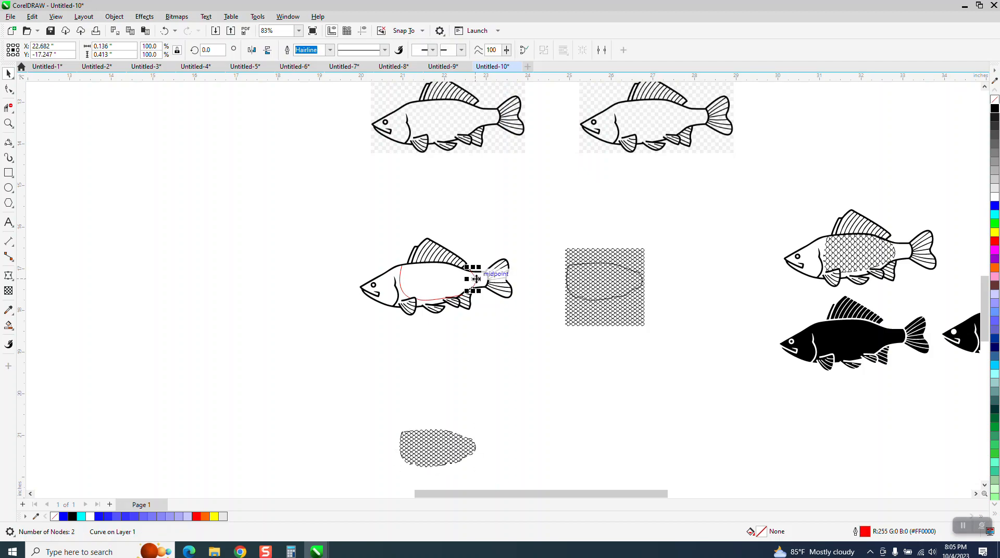
left_click(465, 286)
left_click(441, 303)
key("Delete")
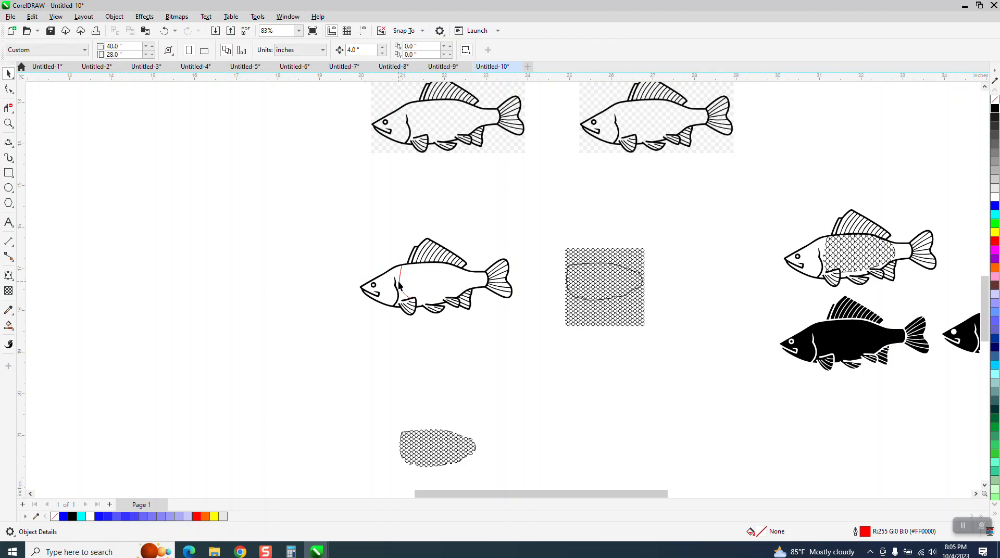
left_click(400, 281)
key("Delete")
- Move the body-shaped scale piece 4 inches up into the outline fish and check how it fits
left_click(418, 431)
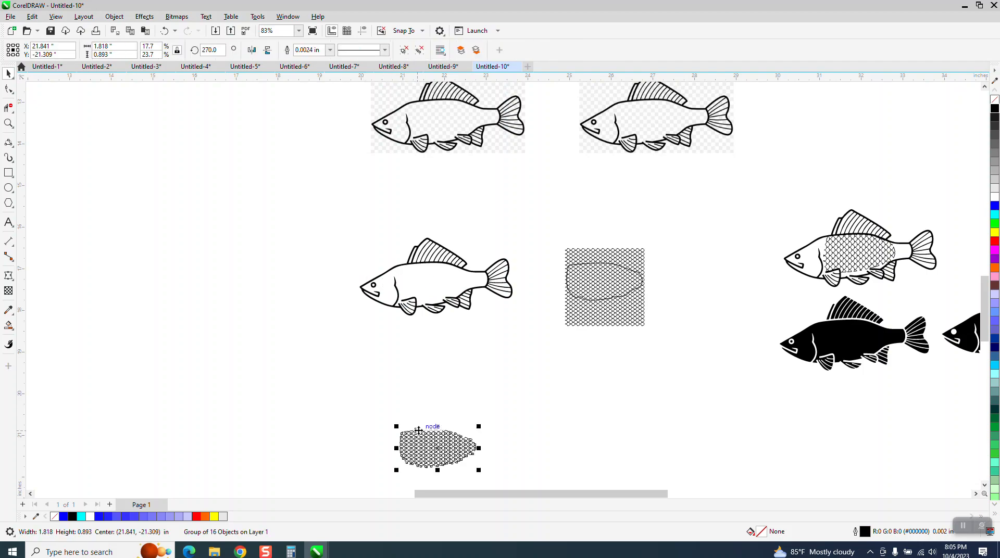
key("Up")
left_click(9, 124)
left_click_drag(337, 241, 526, 360)
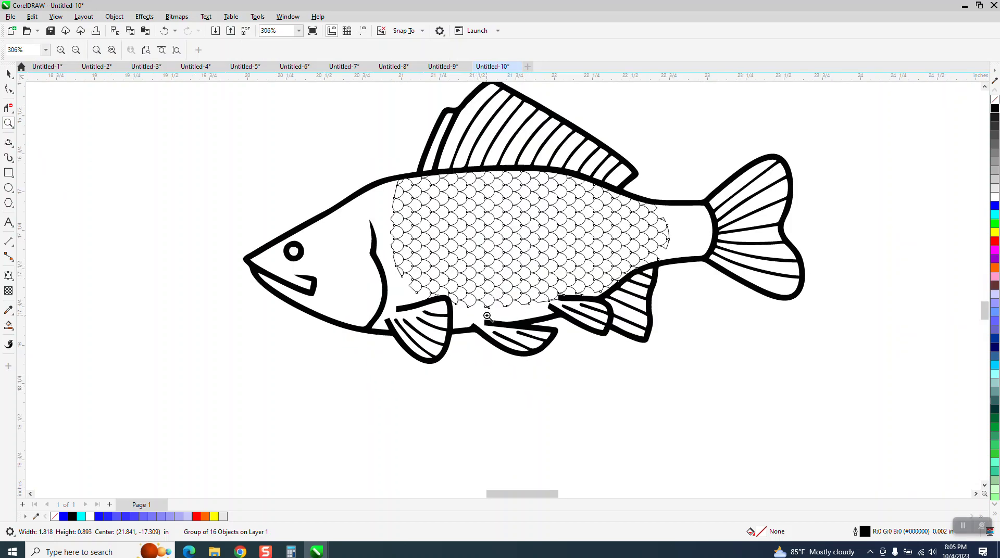
scroll(486, 320, "down", 3)
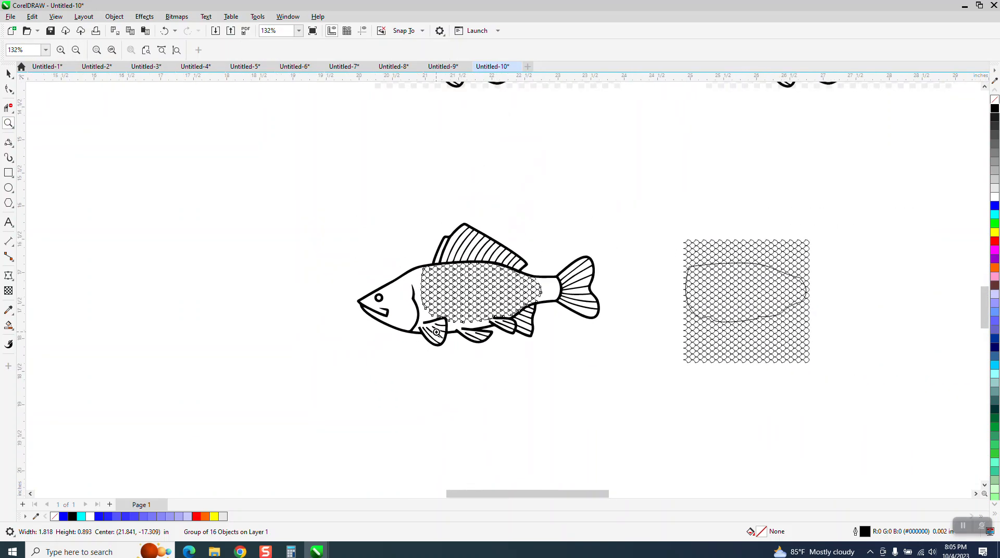
- Undo moving the scale piece into the fish, and delete the body outline from the scale pattern
left_click(165, 30)
key("space")
left_click(703, 265)
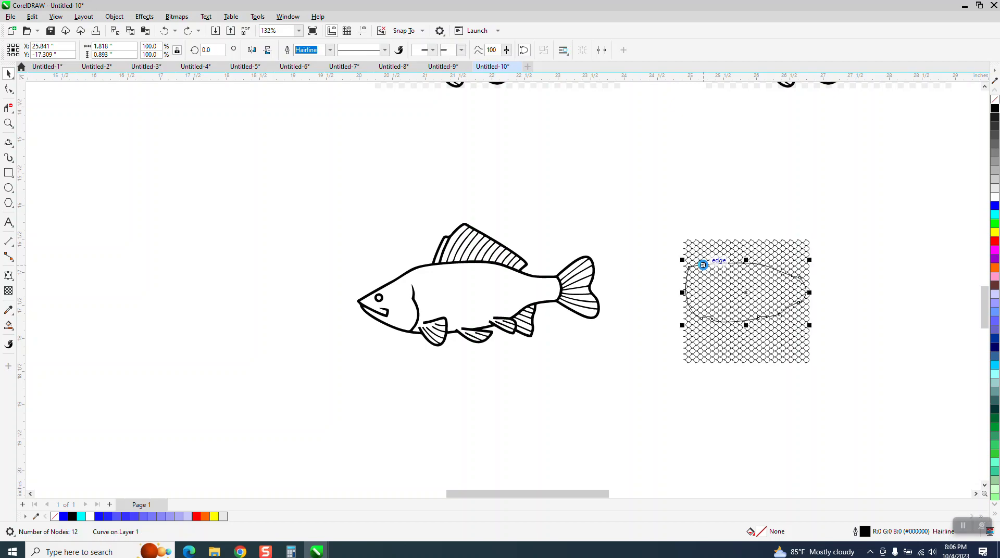
left_click(249, 211)
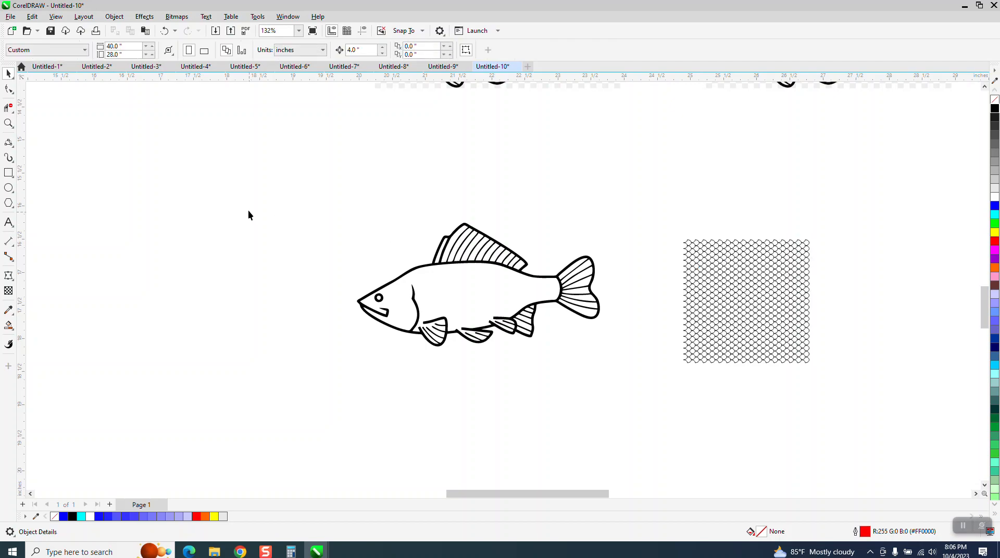
- Undo the deletions of the body outline and red guide curves, along with the scale piece's last leftward move
left_click(165, 30)
left_click(165, 30)
left_click(165, 30)
left_click(166, 33)
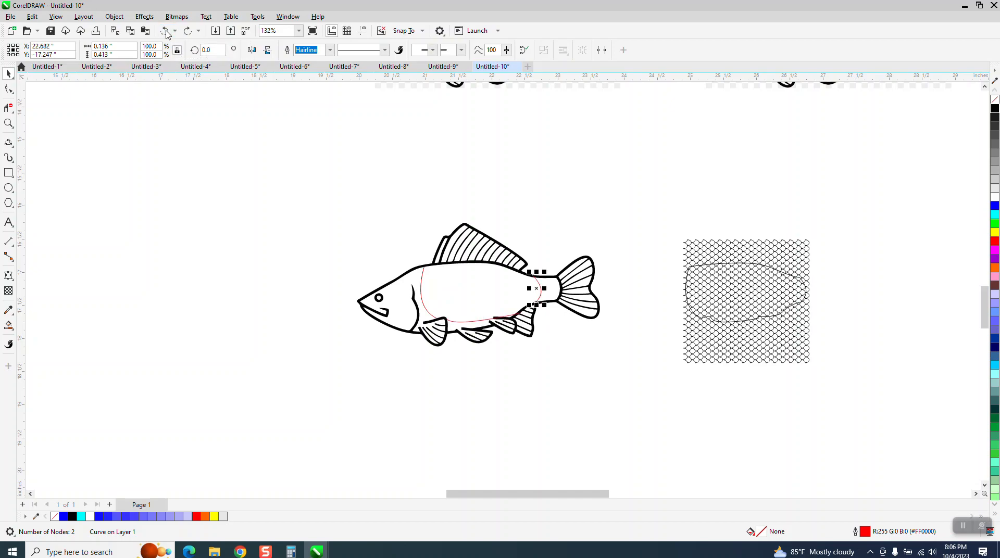
left_click(166, 32)
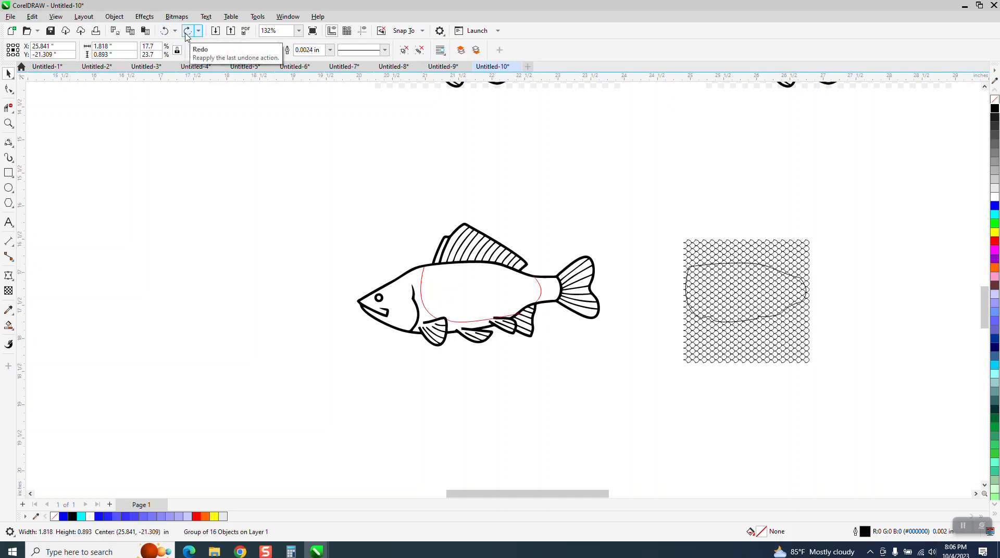
- Delete the red guide curve along the belly of the outline fish
left_click(9, 123)
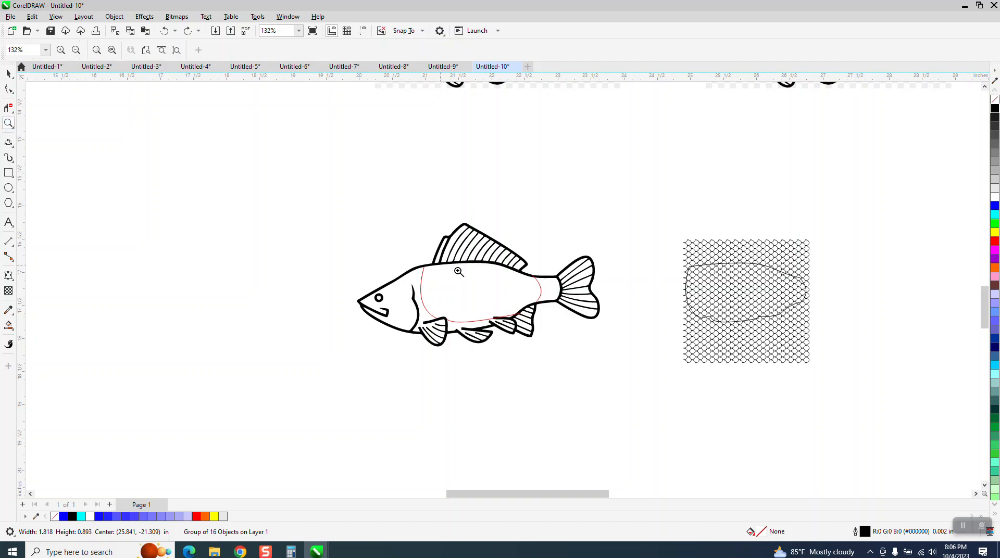
left_click_drag(418, 293, 540, 362)
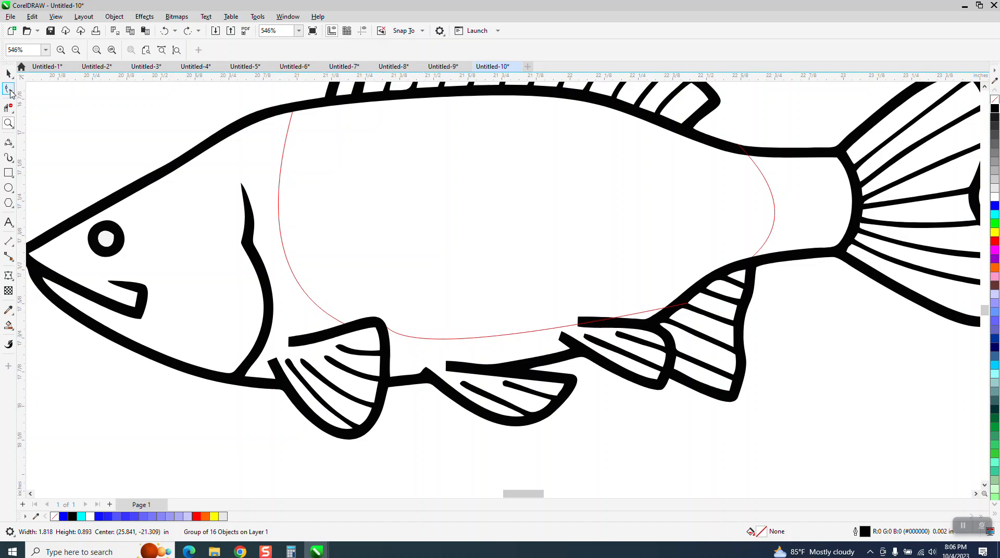
left_click(8, 73)
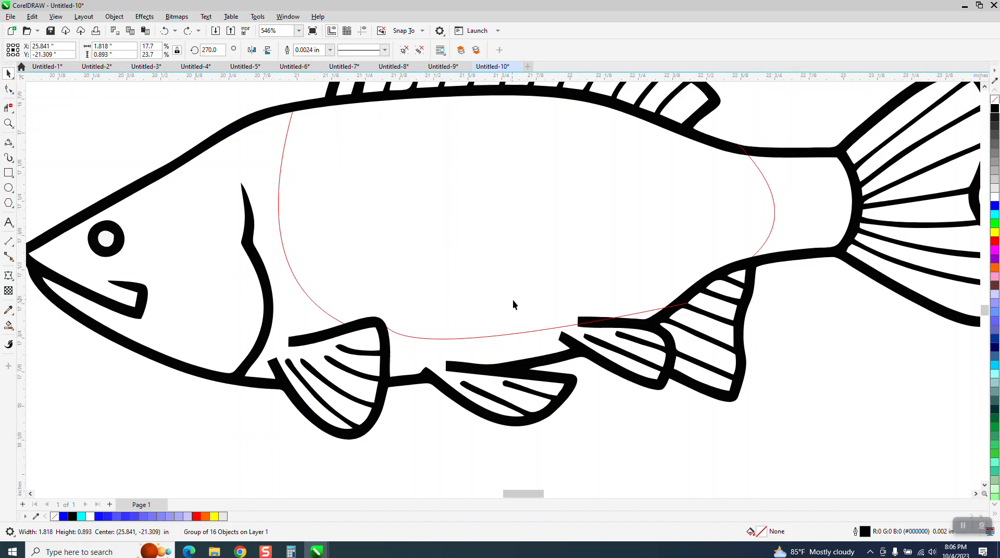
left_click(511, 333)
key("Delete")
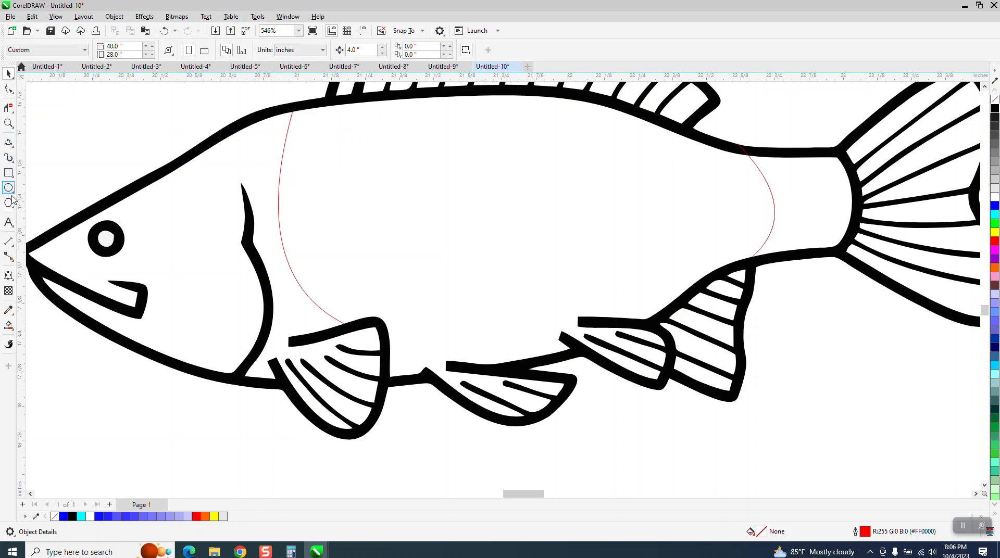
- Draw two short straight 2-point lines closing the open gaps at the front ends of the two rear belly fins
left_click(11, 144)
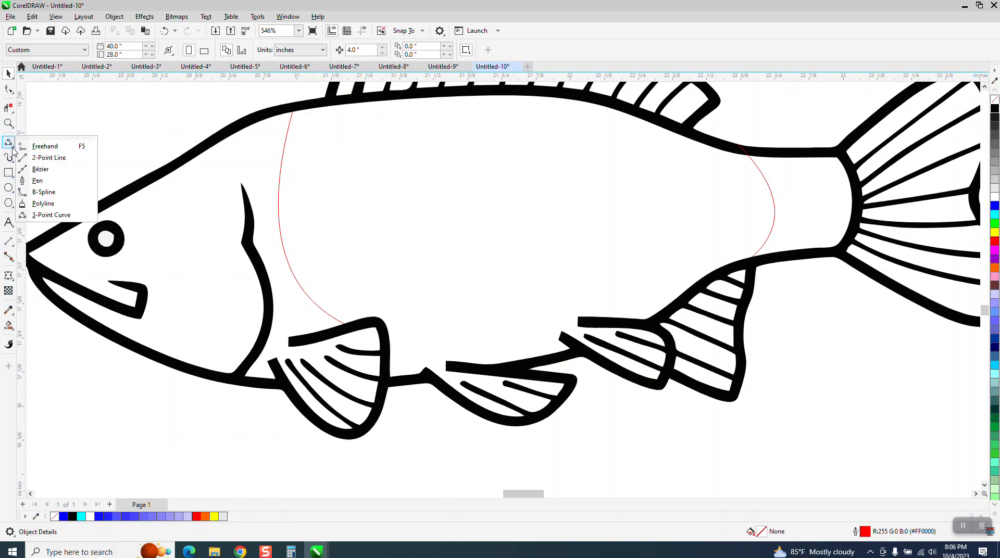
left_click(36, 159)
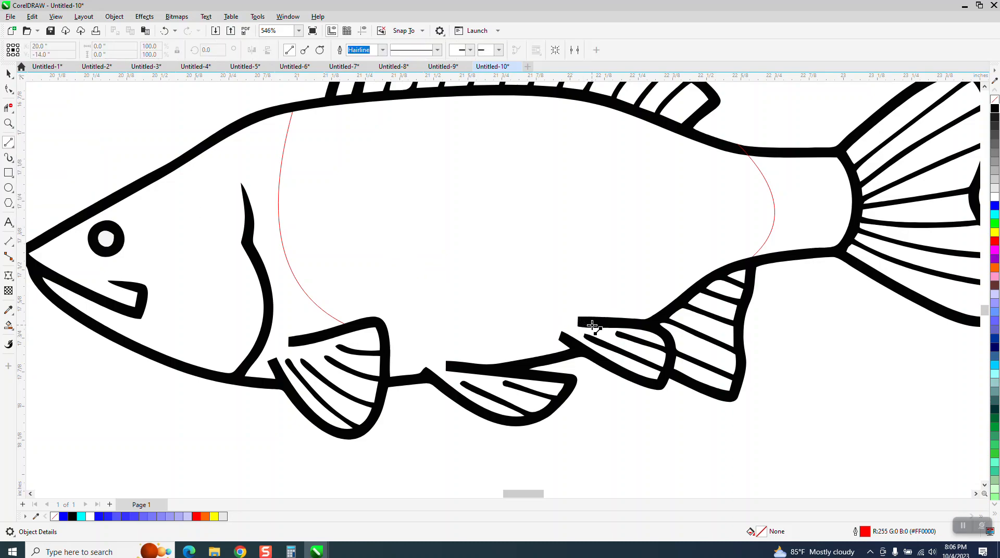
left_click_drag(586, 319, 558, 339)
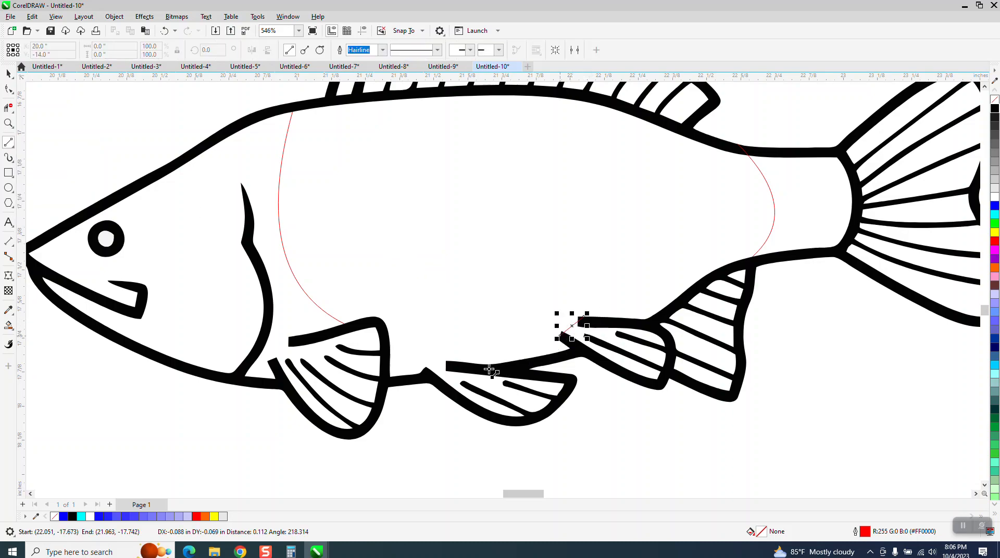
left_click_drag(453, 361, 428, 373)
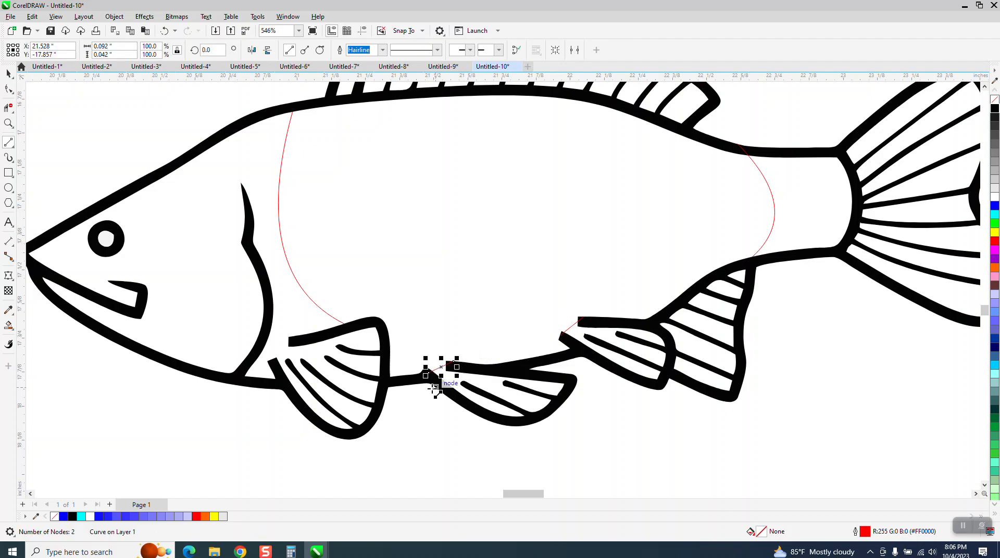
scroll(425, 374, "down", 2)
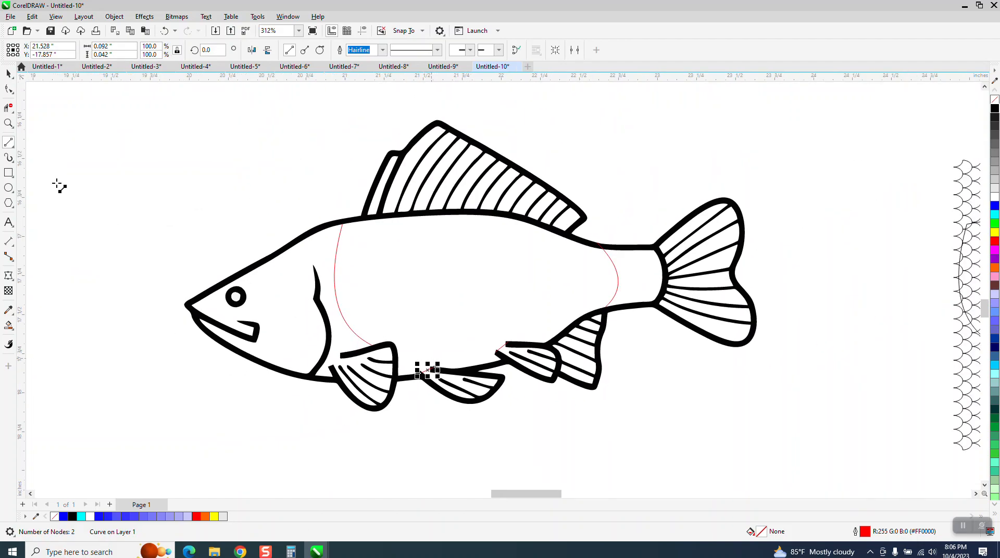
- Smart-fill the enclosed body area of the outline fish with red and no outline
key("space")
scroll(184, 204, "down", 2)
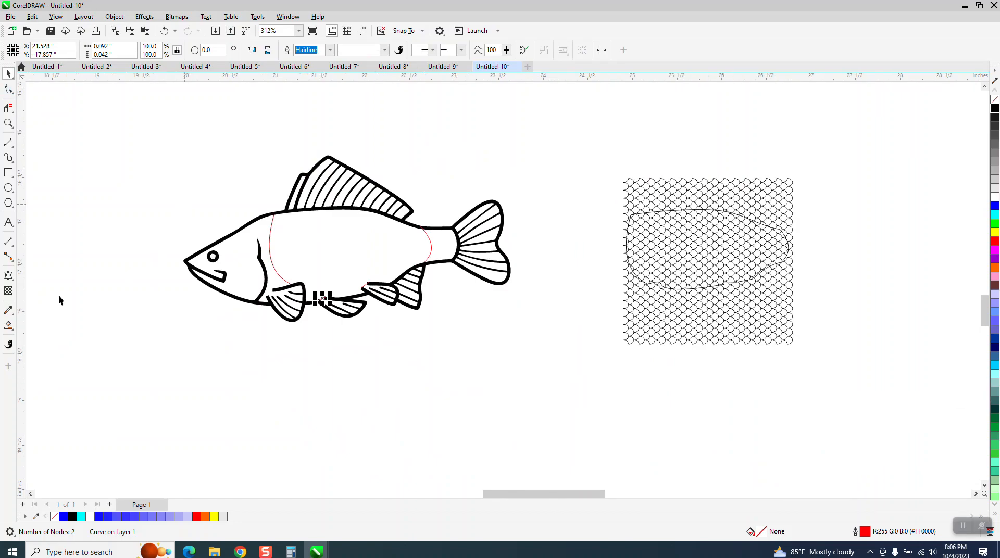
left_click(9, 326)
left_click(360, 260)
scroll(352, 263, "down", 1)
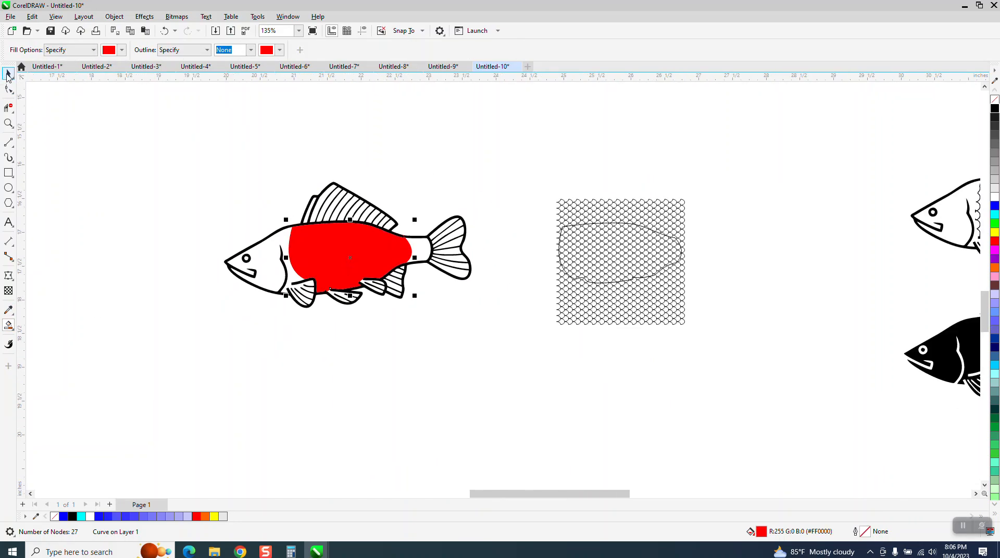
- Delete the old body outline lying on the scale pattern
left_click(8, 75)
left_click_drag(514, 216, 727, 292)
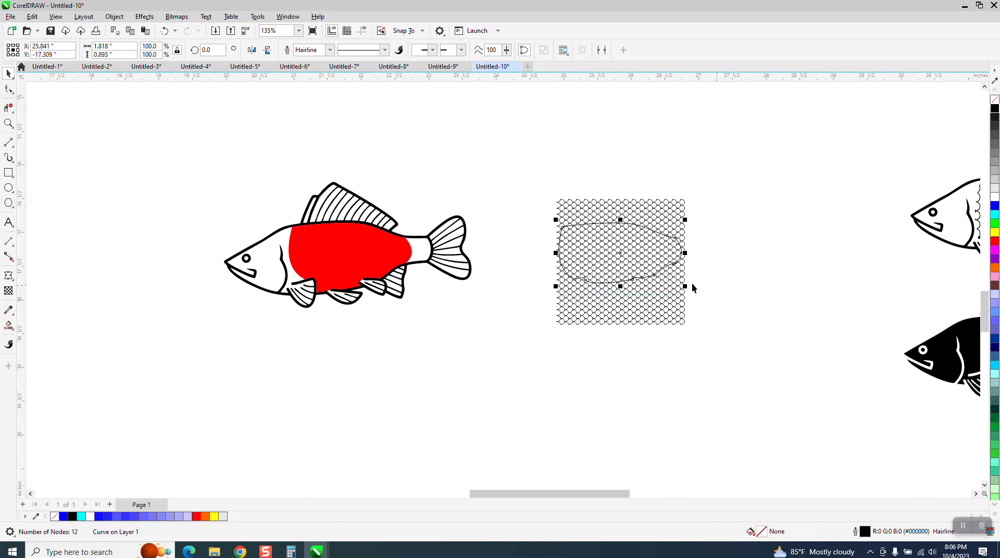
key("Delete")
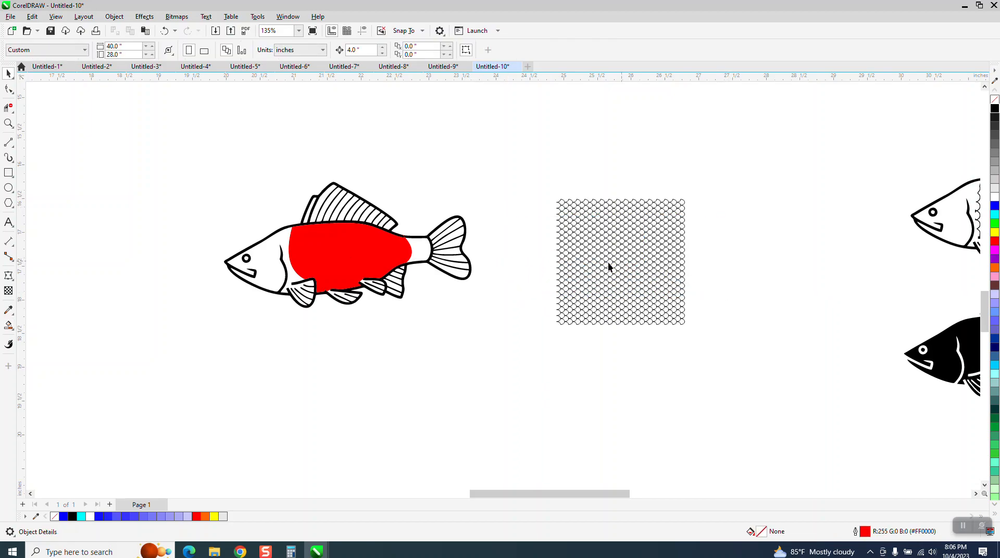
- Move the red body shape 4 inches right onto the scale pattern, and change it to no fill with a black outline
left_click(392, 259)
key("Right")
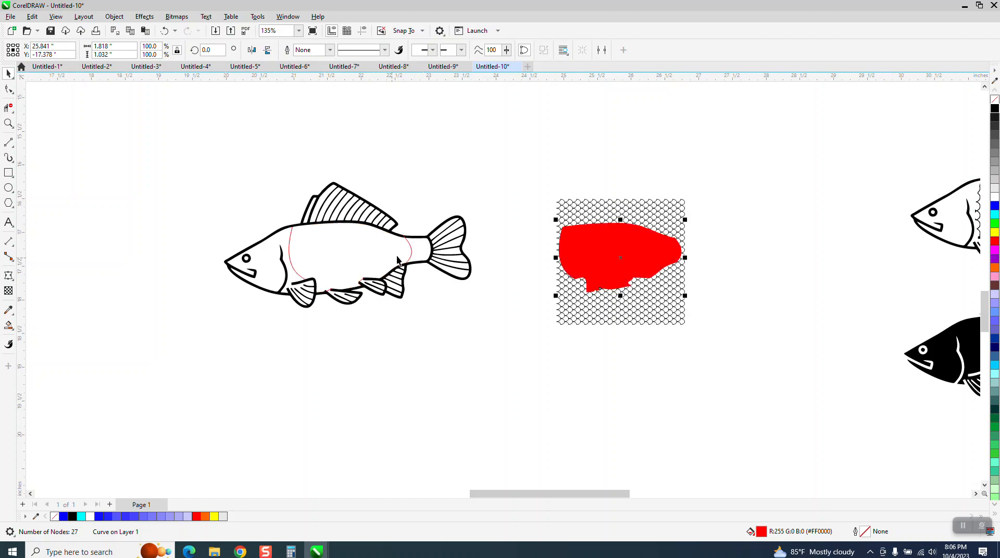
left_click(995, 99)
right_click(995, 108)
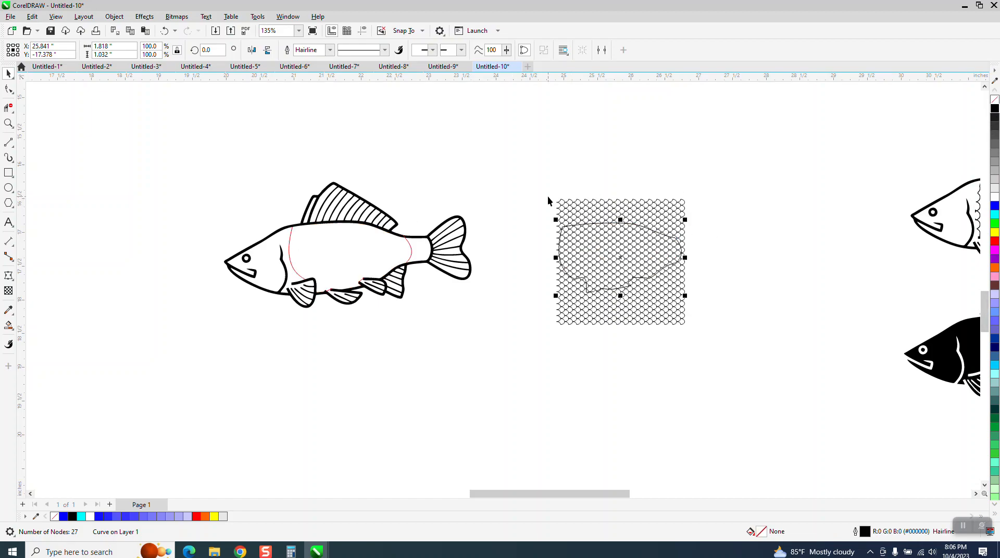
- Shift the scale pattern slightly under the body outline and intersect the two to create a body-shaped scale piece
left_click_drag(601, 205, 596, 205)
left_click_drag(679, 320, 669, 314)
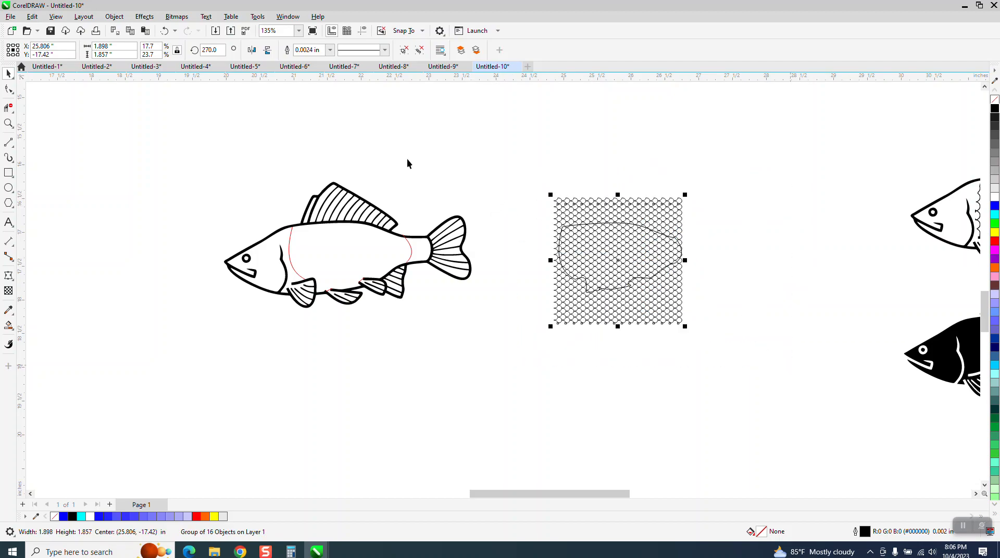
left_click(342, 54)
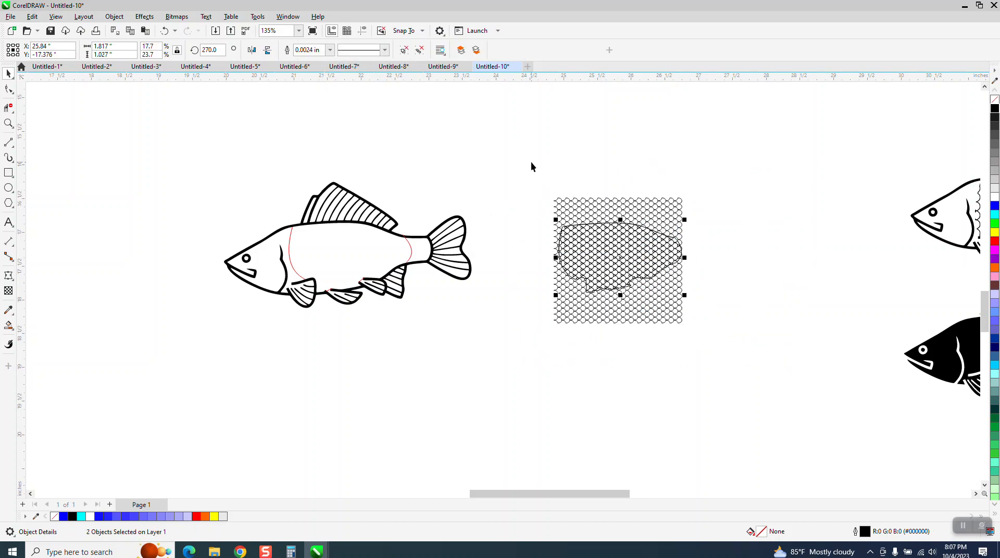
- Delete the red guide curves at the tail and gill and the two short red lines at the belly fins
left_click(411, 255)
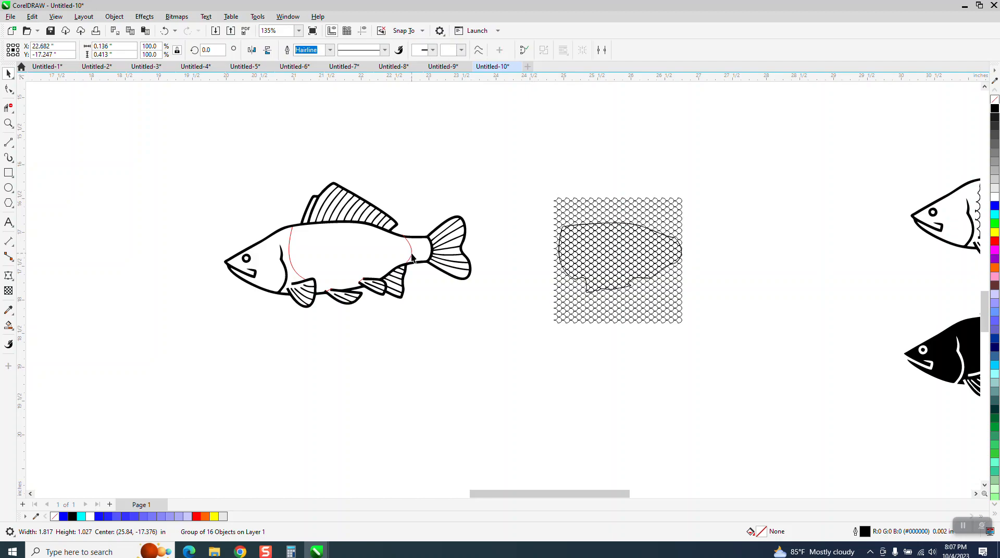
left_click(411, 256)
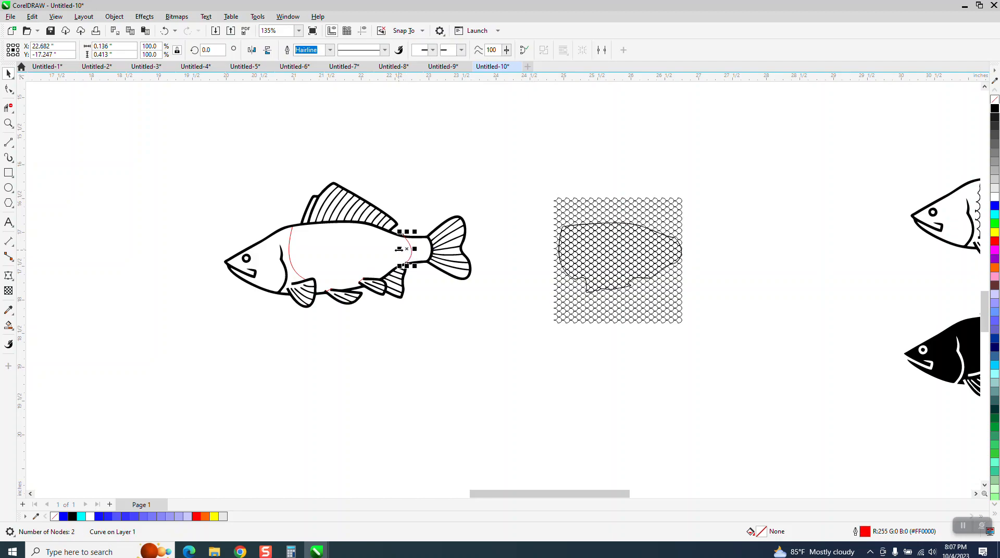
left_click(360, 266)
left_click(289, 252)
key("Delete")
left_click(365, 285)
key("Delete")
left_click(329, 293)
key("Delete")
- Move the body outline 8 inches left out of the way and the body-shaped scale piece 4 inches left into the fish
left_click(582, 262)
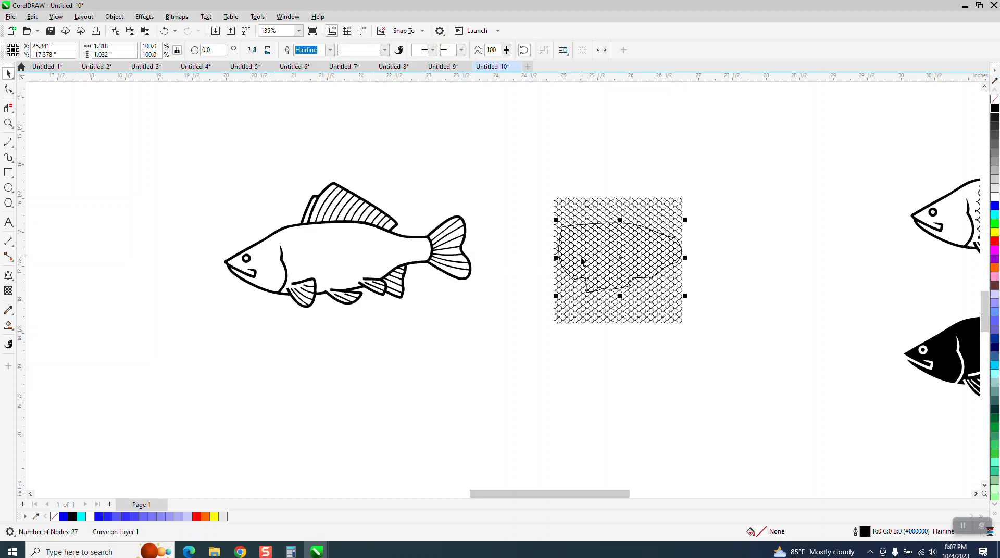
key("Left")
key("Left")
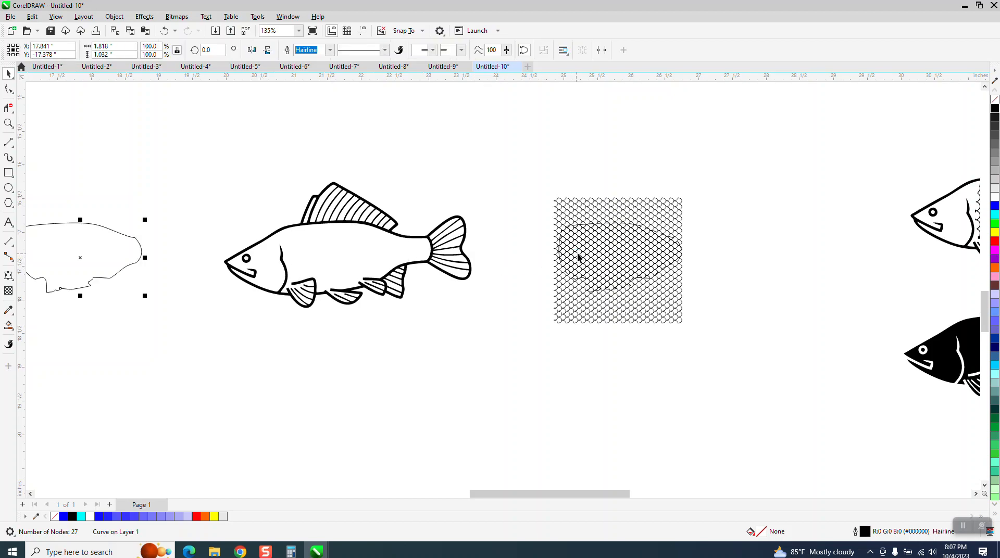
left_click(610, 259)
left_click_drag(608, 255, 340, 255)
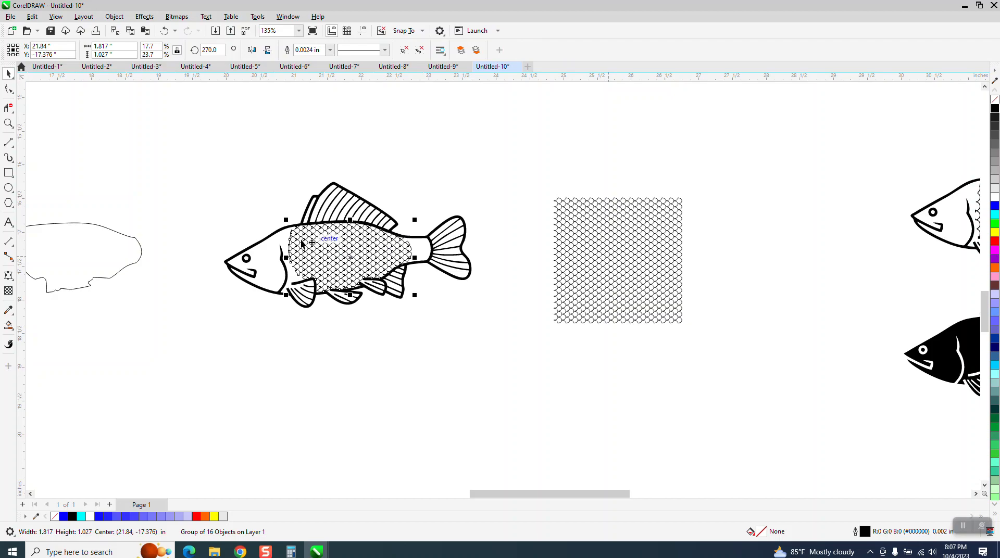
- Check how the scales fit the fish's body, and undo the scale piece's move and the body outline's last leftward move
left_click(8, 123)
left_click_drag(259, 193, 515, 314)
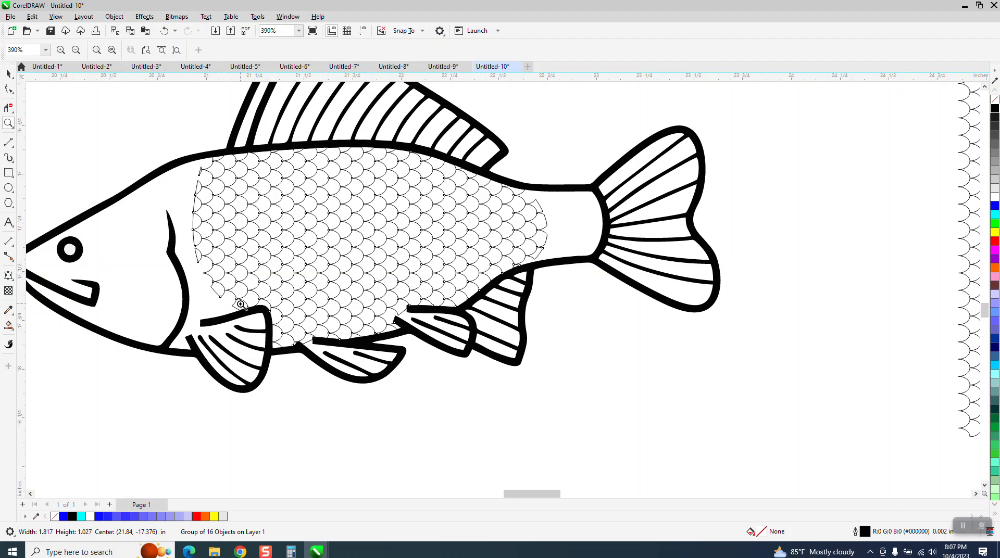
scroll(229, 293, "down", 1)
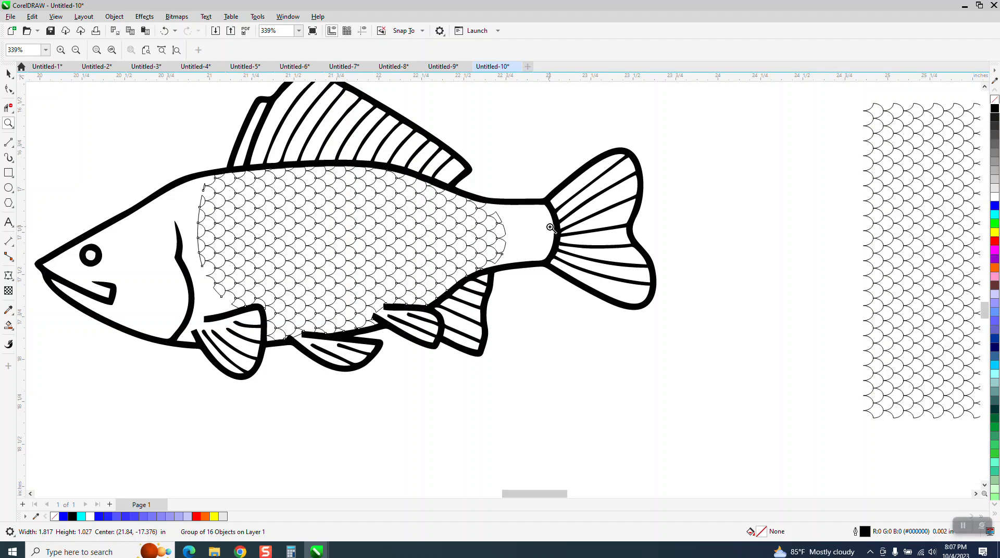
scroll(550, 227, "down", 3)
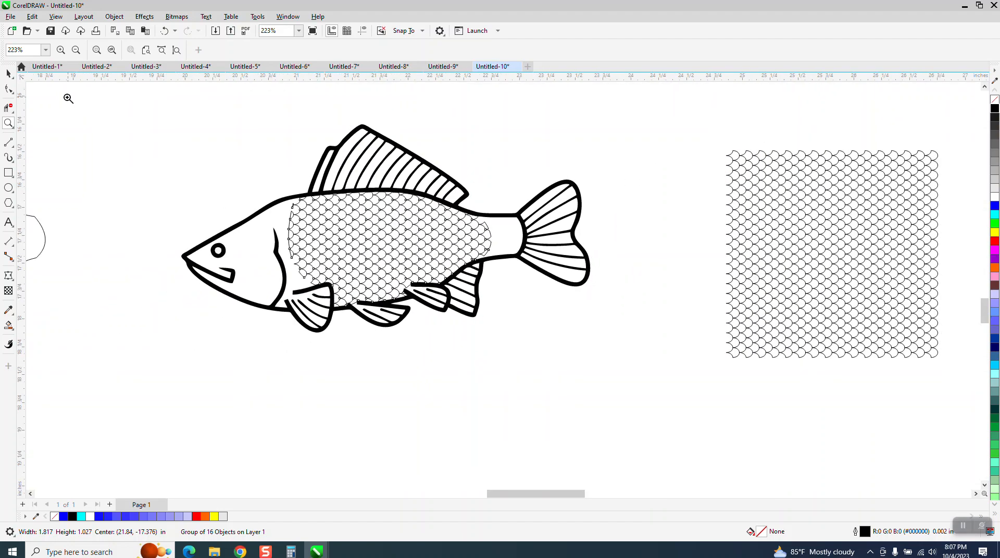
left_click(165, 31)
left_click(165, 32)
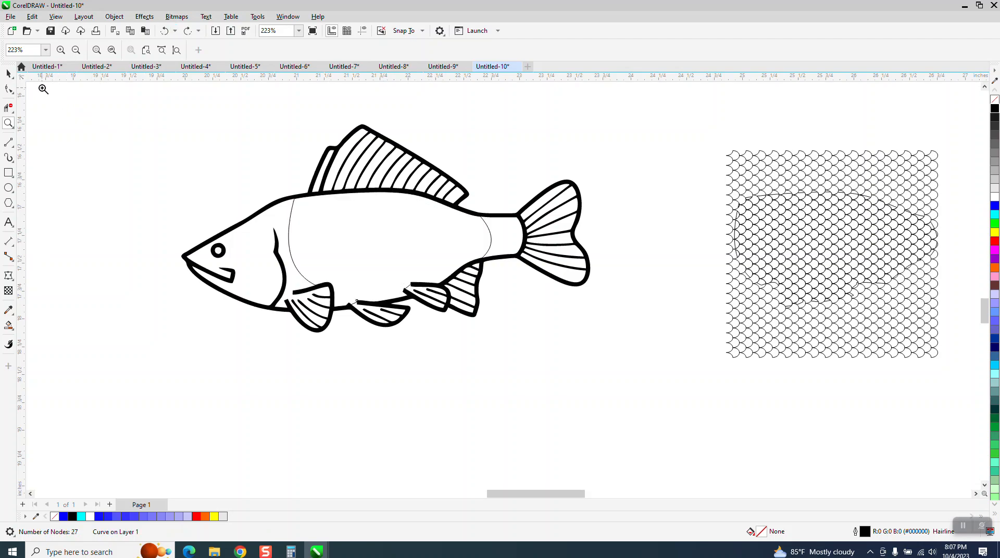
- Delete the thin black body outline lying over the outline fish
left_click(554, 348)
scroll(533, 303, "down", 3)
left_click(8, 73)
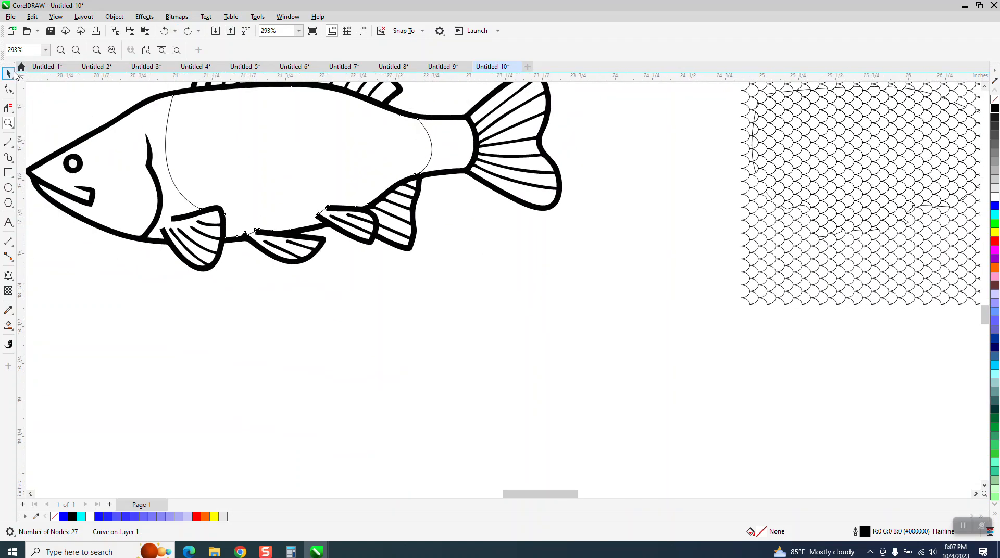
left_click(430, 144)
left_click(432, 155)
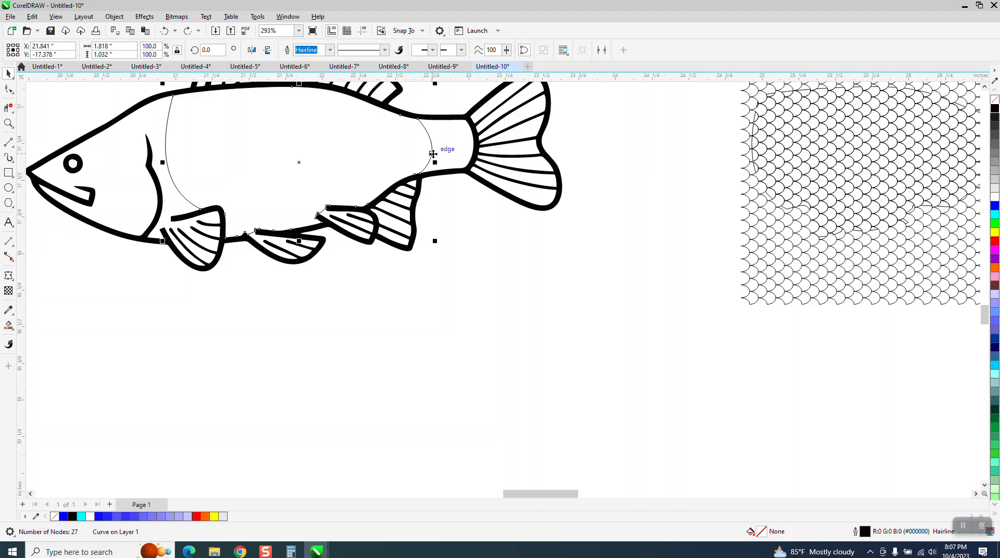
key("XF86Calculator")
scroll(466, 253, "down", 2)
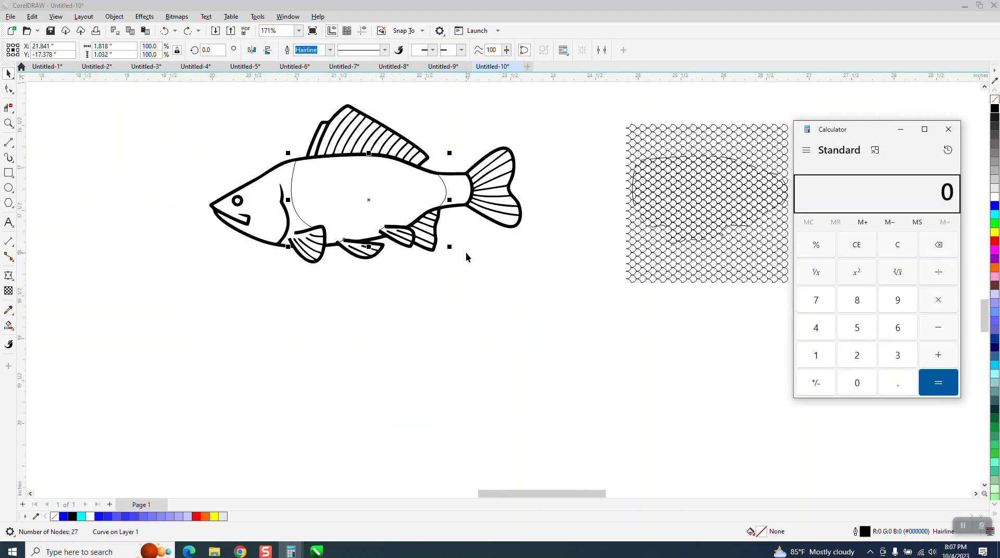
left_click(949, 129)
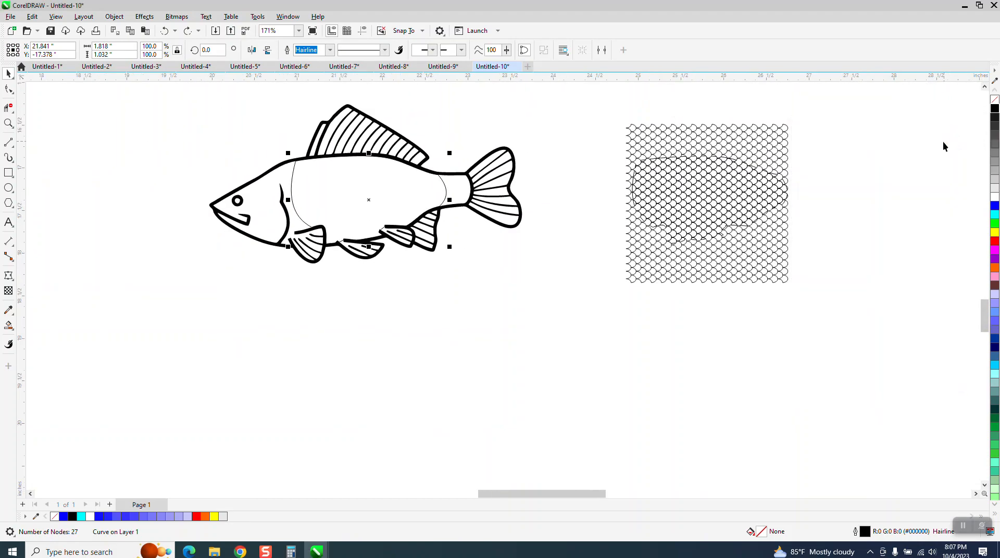
left_click(597, 214)
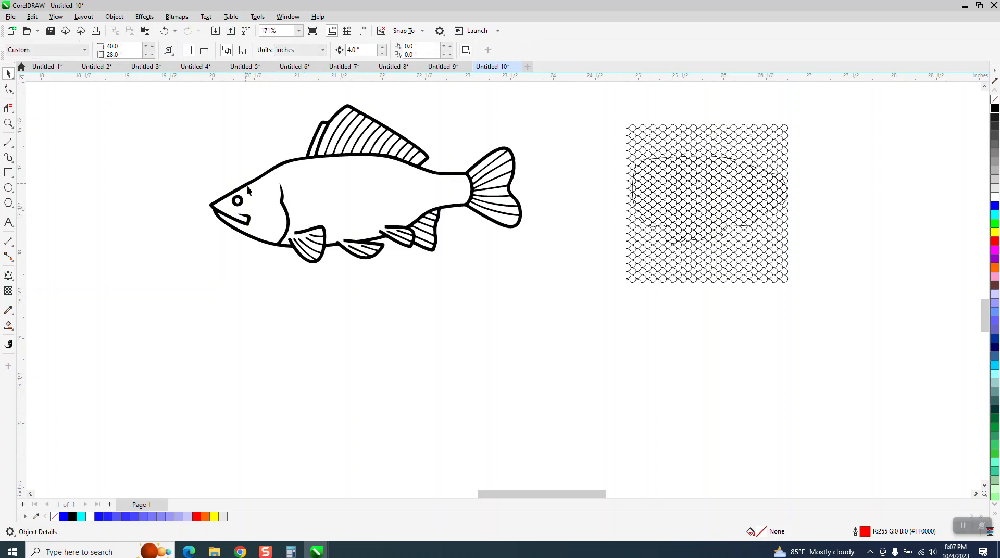
- Draw a 3-point guide curve about 0.8 inch tall behind the gill, from the back line down to the pectoral fin
scroll(263, 219, "down", 1)
left_click(8, 123)
left_click_drag(223, 127, 527, 288)
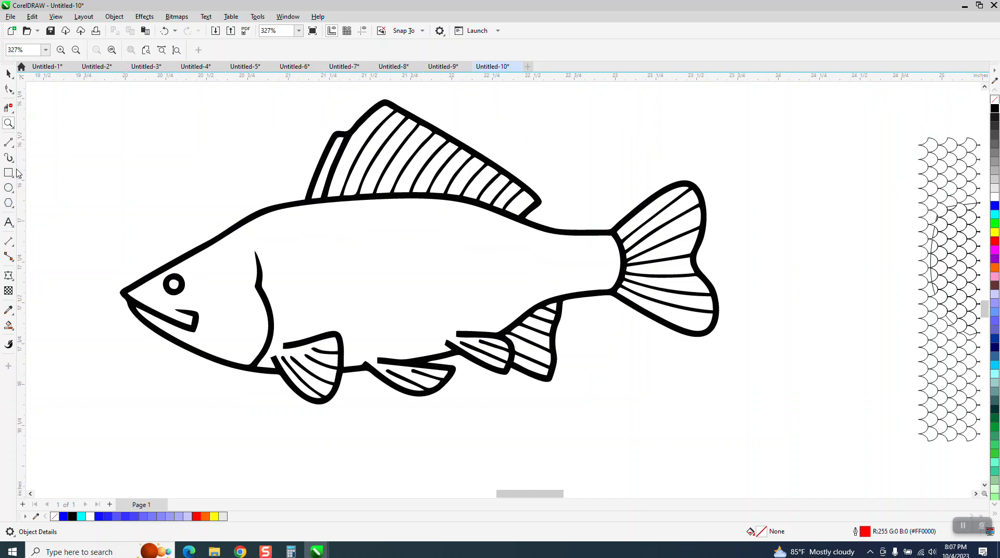
left_click(12, 146)
left_click(67, 217)
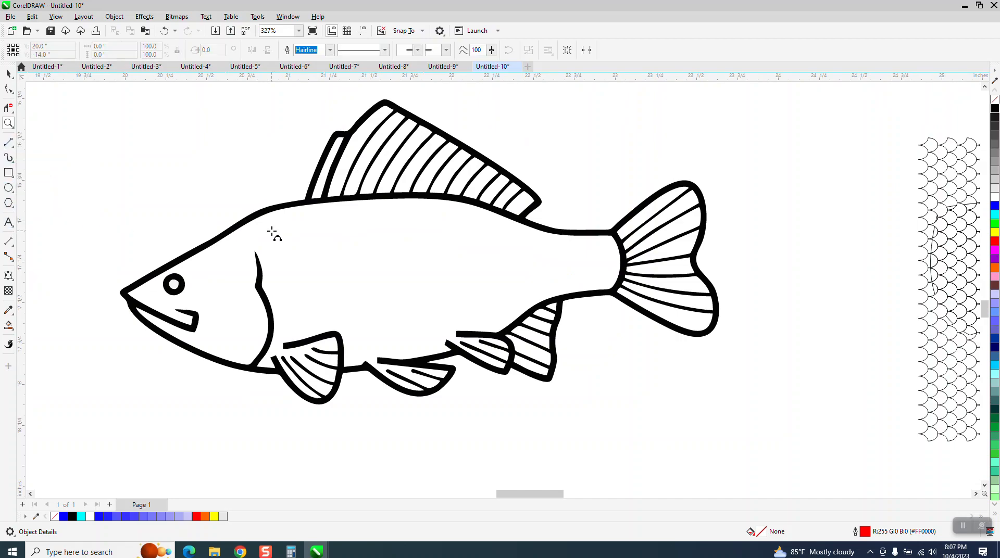
left_click(275, 210)
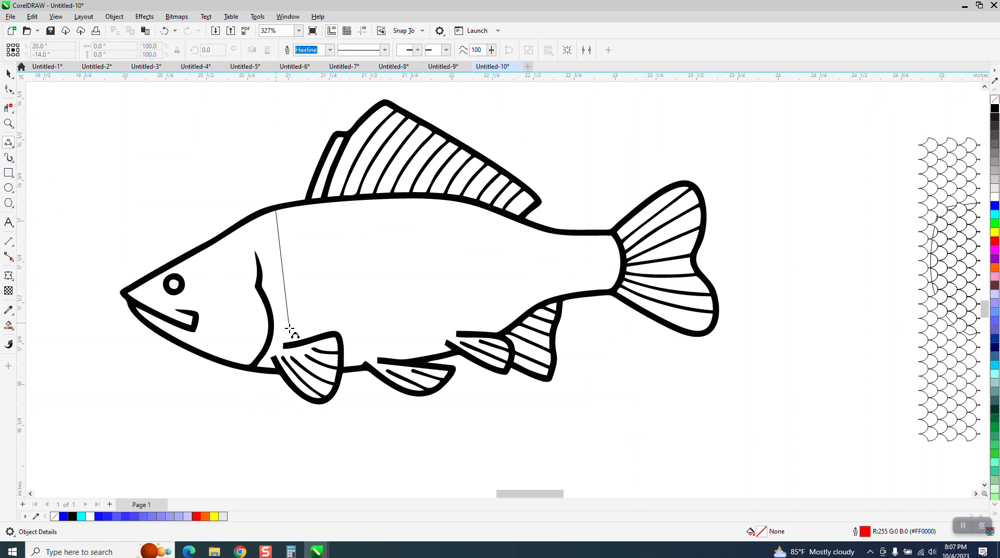
left_click(268, 286)
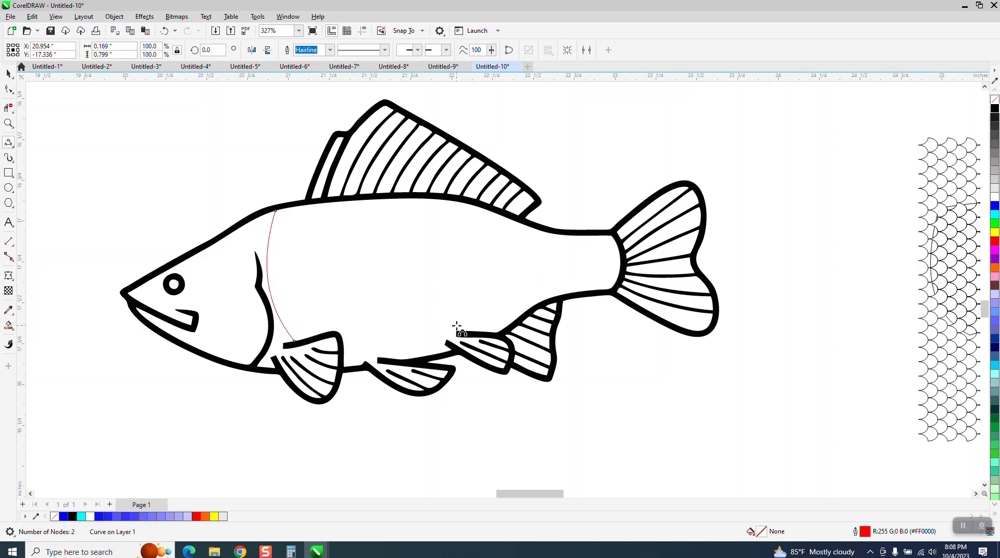
- Draw two small 3-point curves, each about 0.07 inch long, closing the gaps at the front ends of the two belly fins
left_click_drag(457, 331, 450, 342)
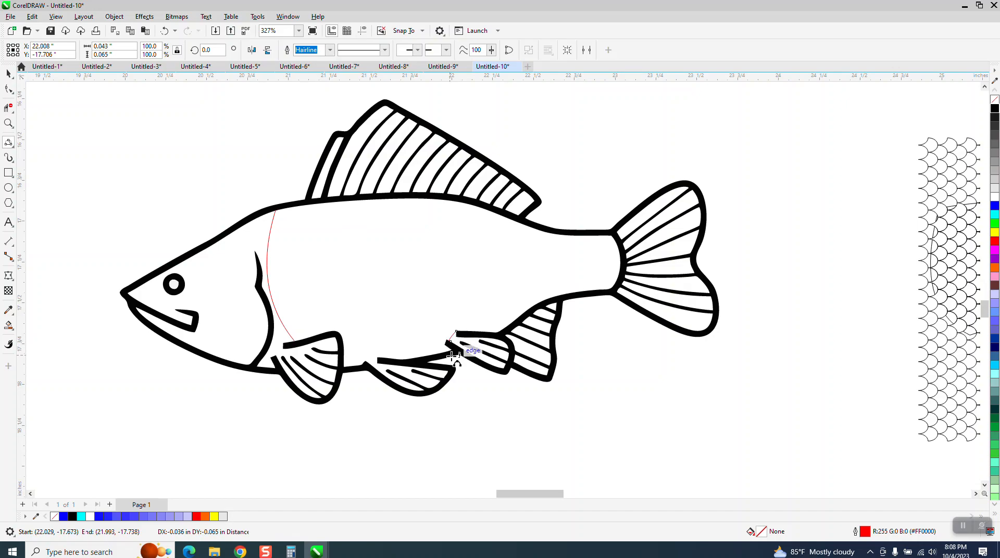
left_click(450, 340)
left_click(8, 123)
left_click_drag(332, 305, 554, 398)
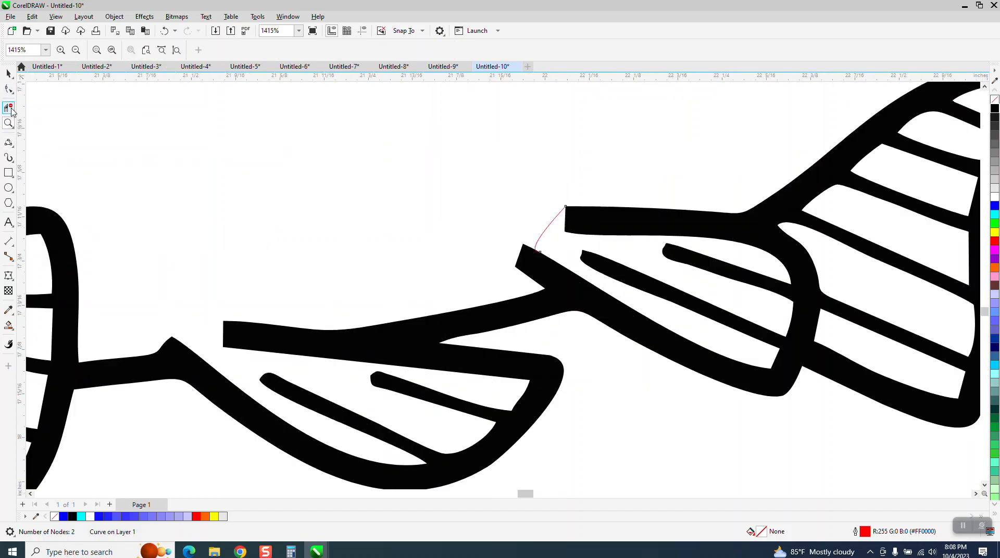
left_click(9, 142)
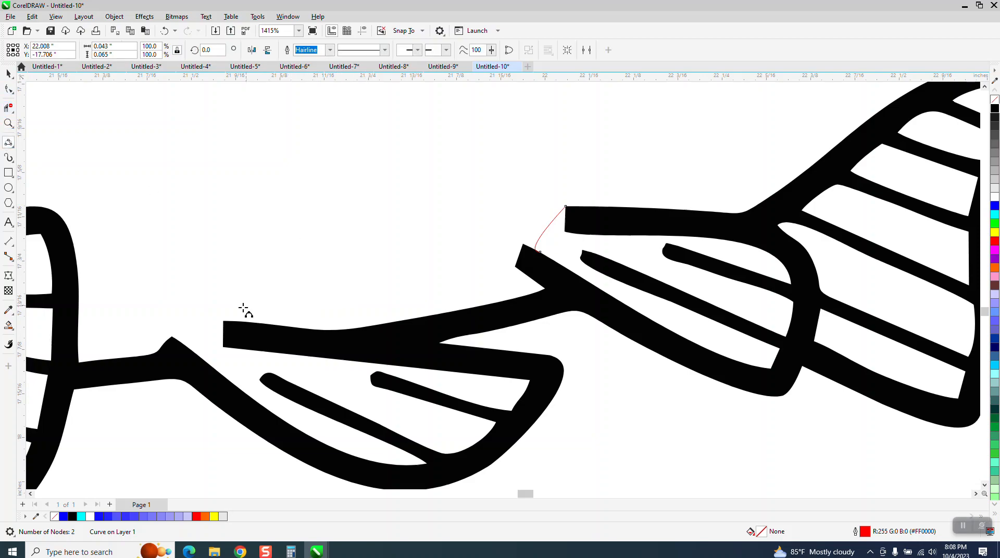
left_click(232, 329)
left_click(186, 346)
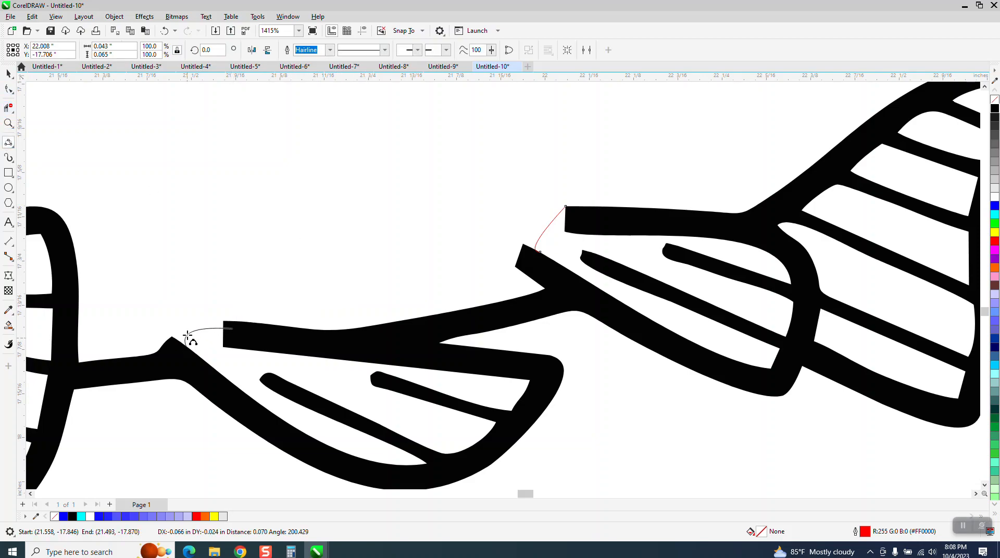
left_click(188, 333)
scroll(390, 323, "down", 5)
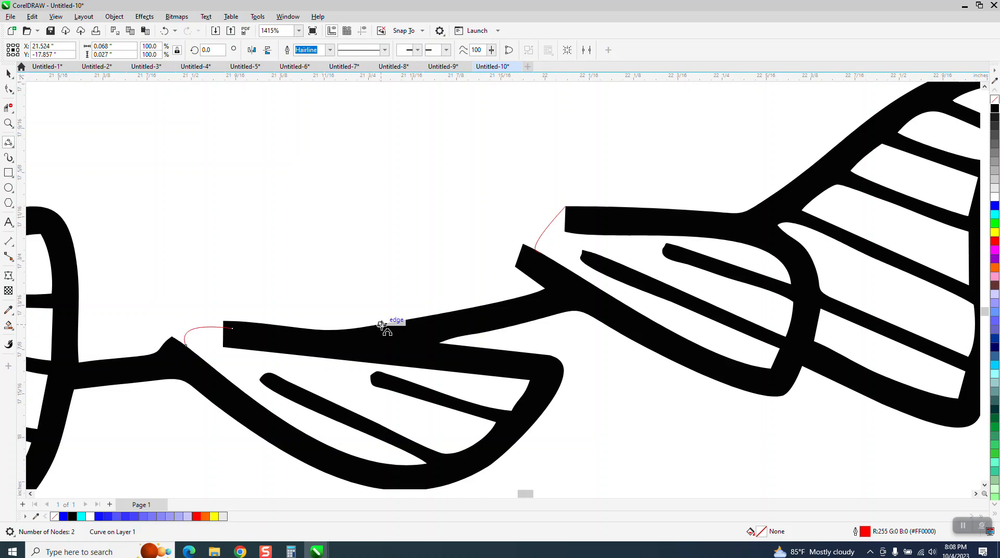
scroll(380, 216, "down", 1)
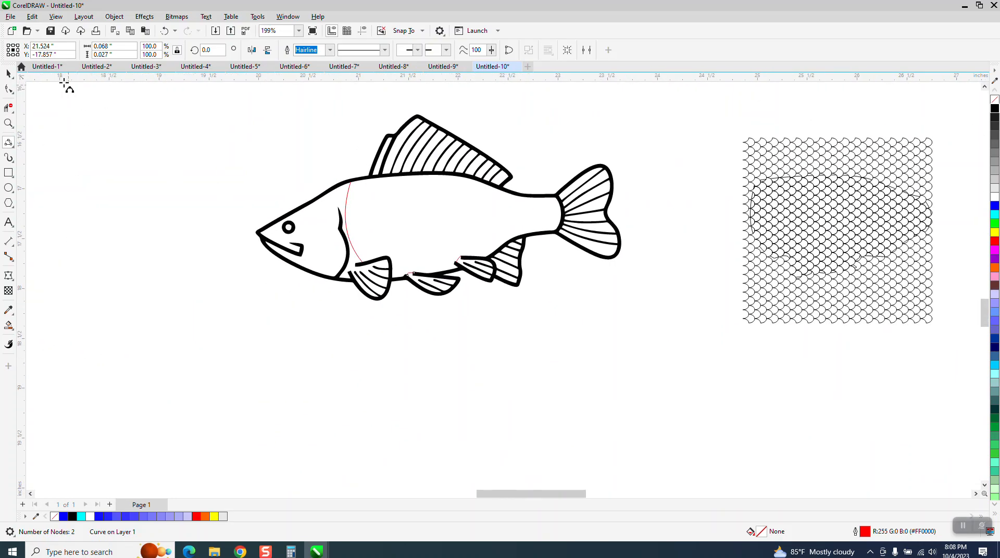
- Delete the old body outline lying over the scale pattern
left_click(8, 73)
left_click_drag(732, 168, 942, 286)
key("Delete")
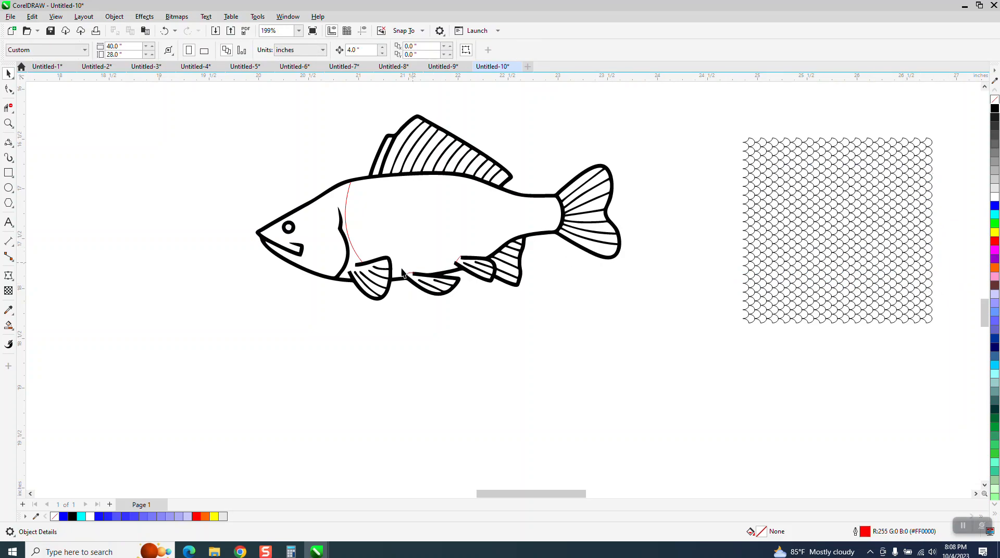
- Smart-fill the fish's enclosed body area with red and move the new shape 4 inches right onto the scale pattern
left_click(8, 326)
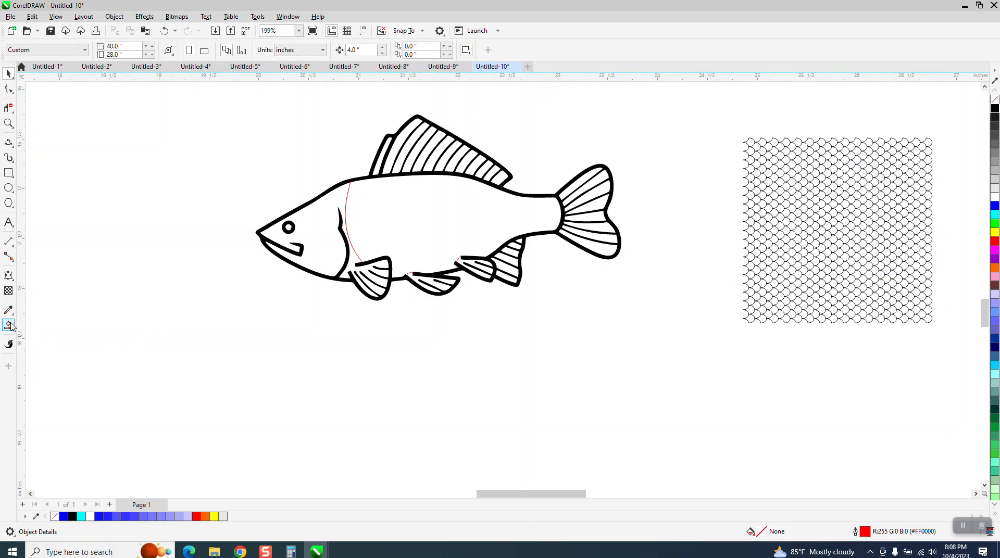
left_click(431, 227)
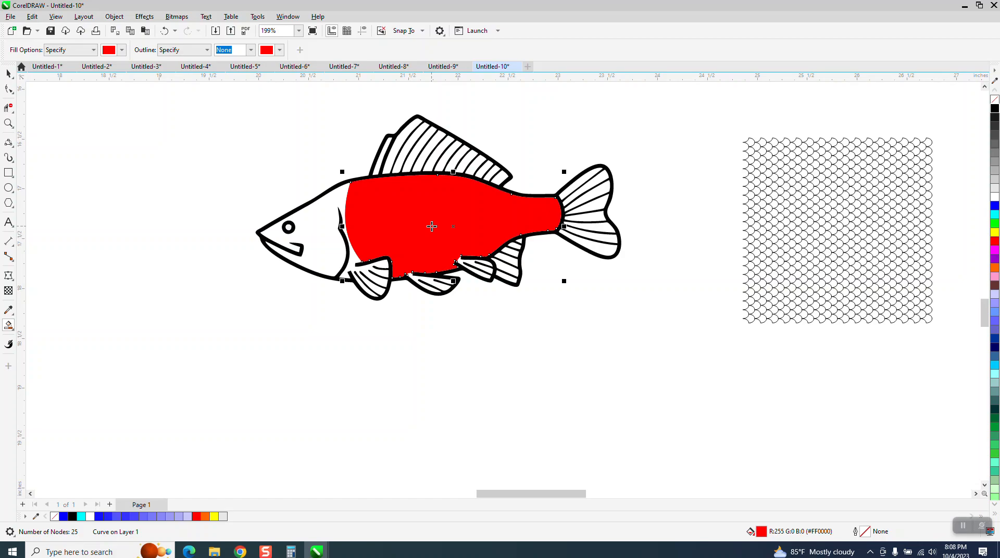
key("Right")
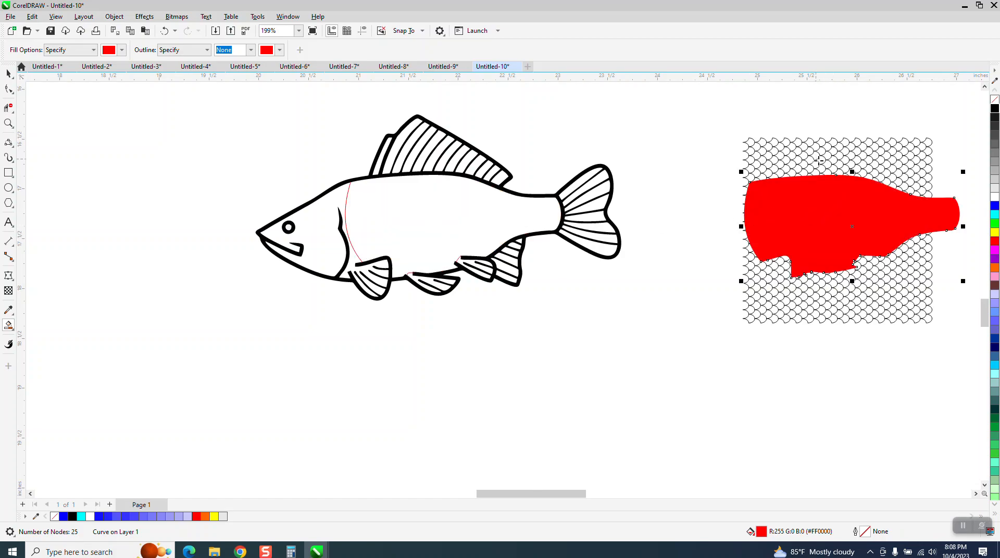
- Stretch the scale pattern horizontally to about 2.24 inches wide so it extends past the tail end of the red body shape
left_click(8, 74)
left_click(822, 127)
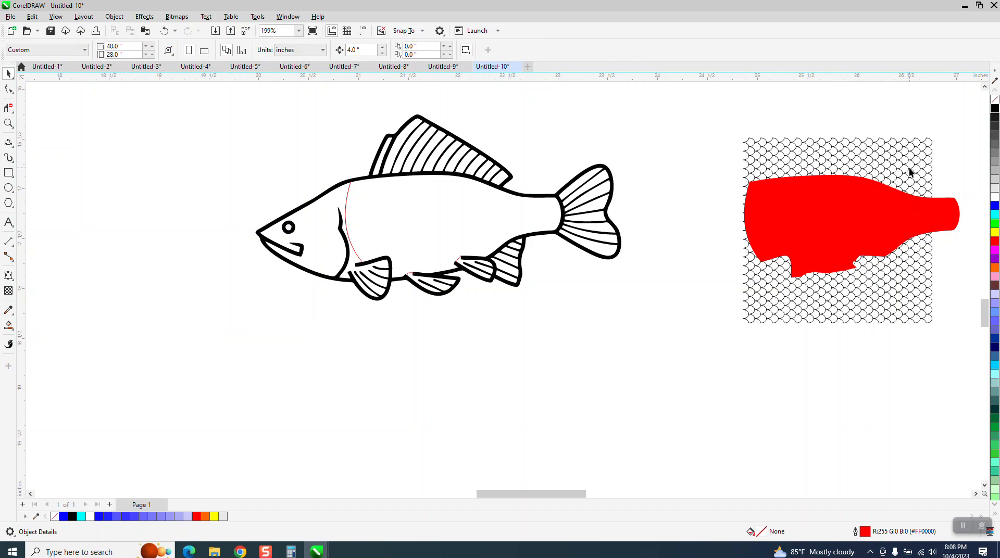
left_click(930, 179)
left_click_drag(935, 231, 973, 232)
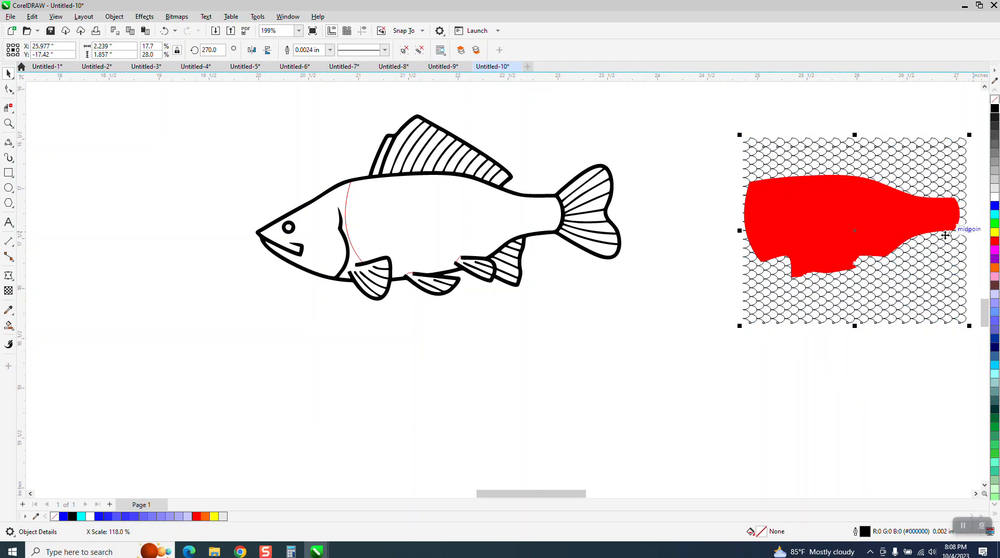
- Remove the red body shape's fill and give it a black hairline outline
left_click(712, 180)
left_click(785, 196)
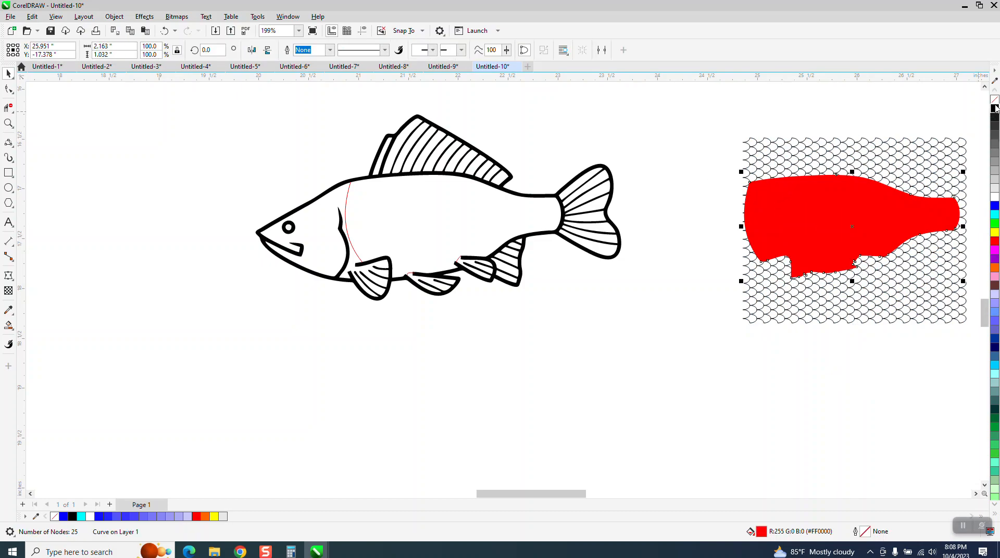
left_click(994, 99)
right_click(994, 108)
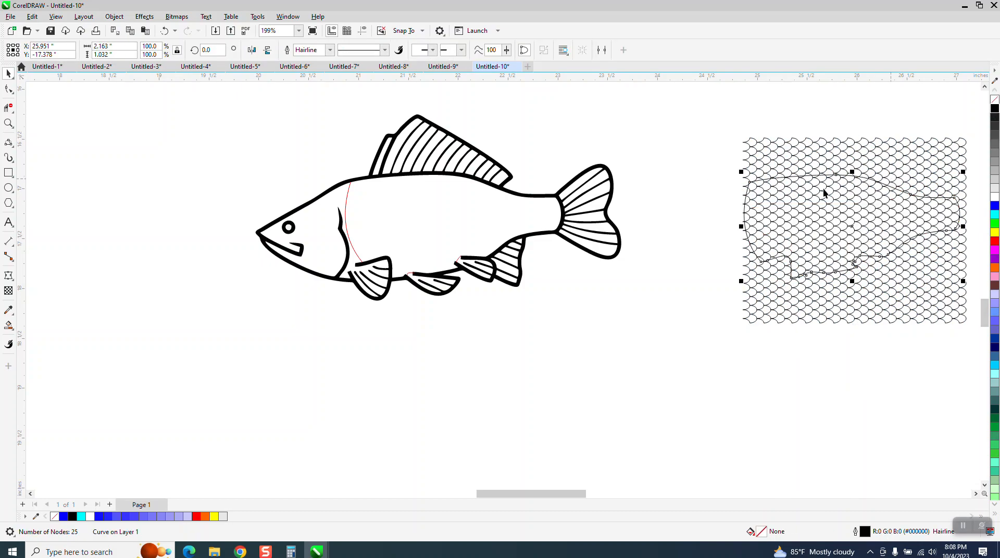
- Intersect the scale pattern with the body outline and move the resulting scale piece 4 inches left into the fish
left_click_drag(728, 124, 904, 286)
left_click_drag(954, 342, 879, 315)
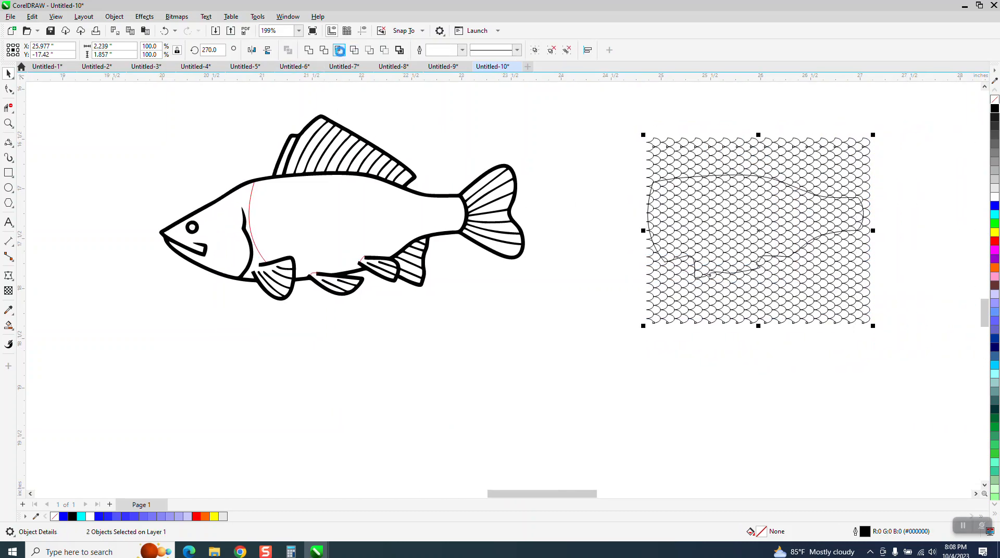
left_click(341, 52)
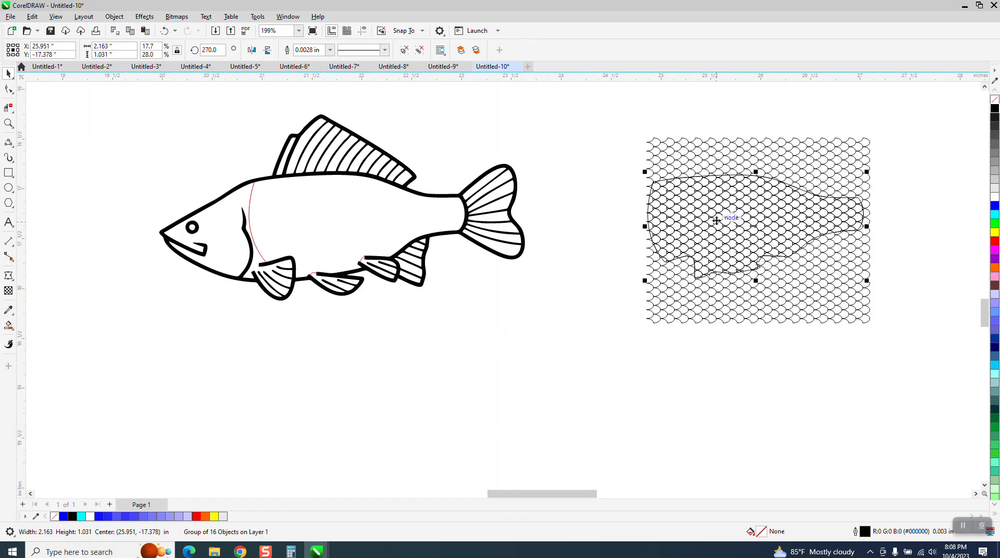
key("Left")
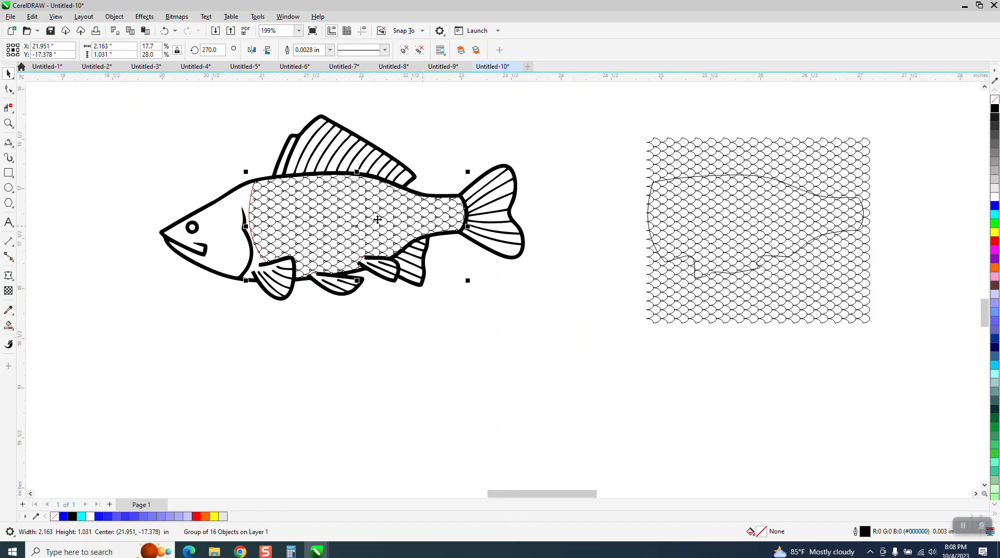
- Delete the red guide curves from the fish and the leftover body outline from the scale pattern
left_click(251, 196)
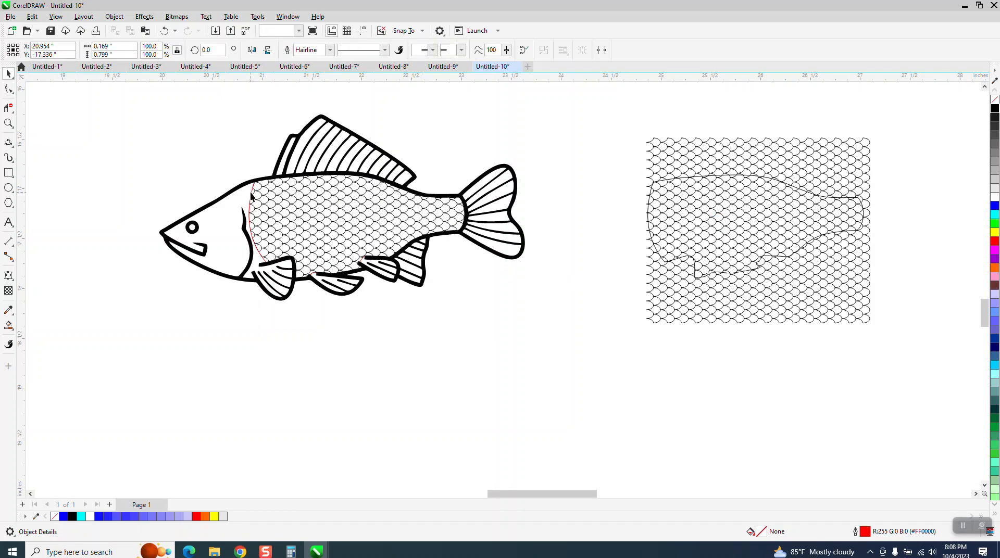
left_click(372, 327)
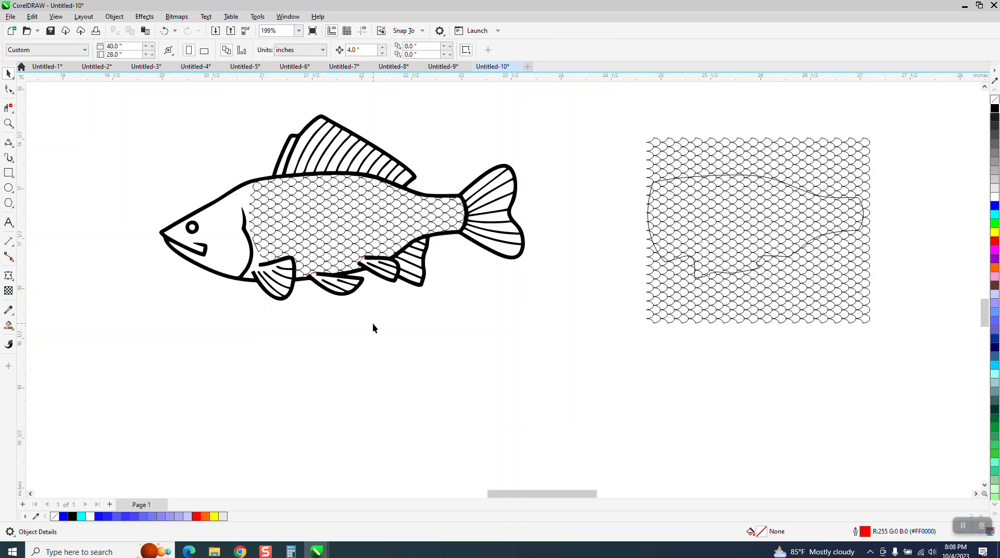
left_click_drag(384, 338, 298, 264)
left_click(400, 329)
left_click_drag(343, 229, 341, 227)
key("Escape")
left_click_drag(862, 314, 890, 321)
key("Delete")
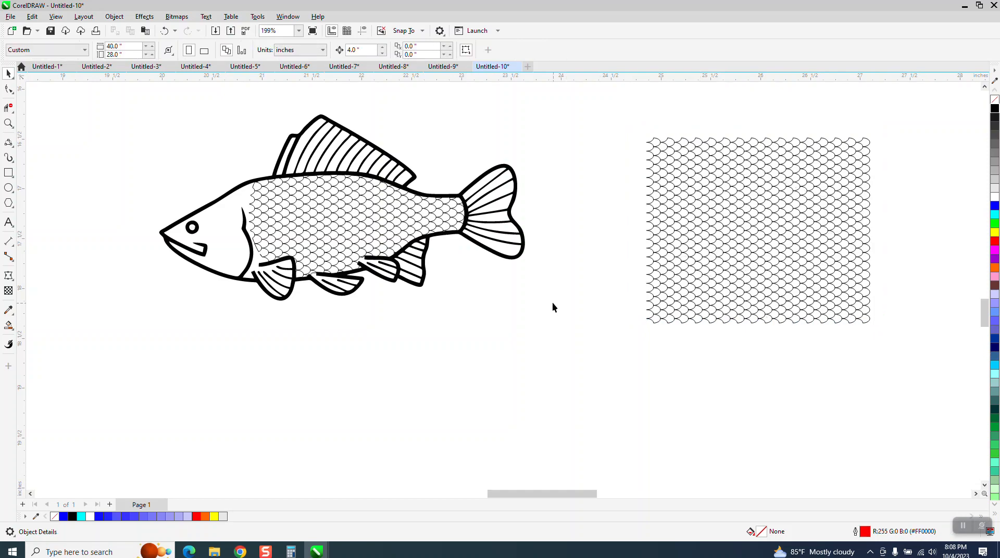
- Fill the fish's scale group with light grey (#E6E6E6) and inspect the scales up close
left_click(321, 230)
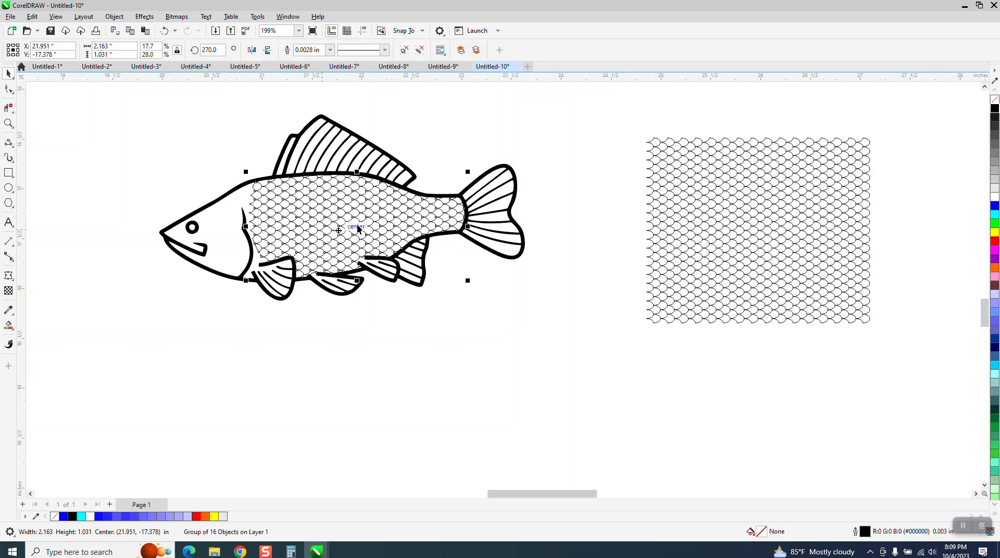
left_click(995, 190)
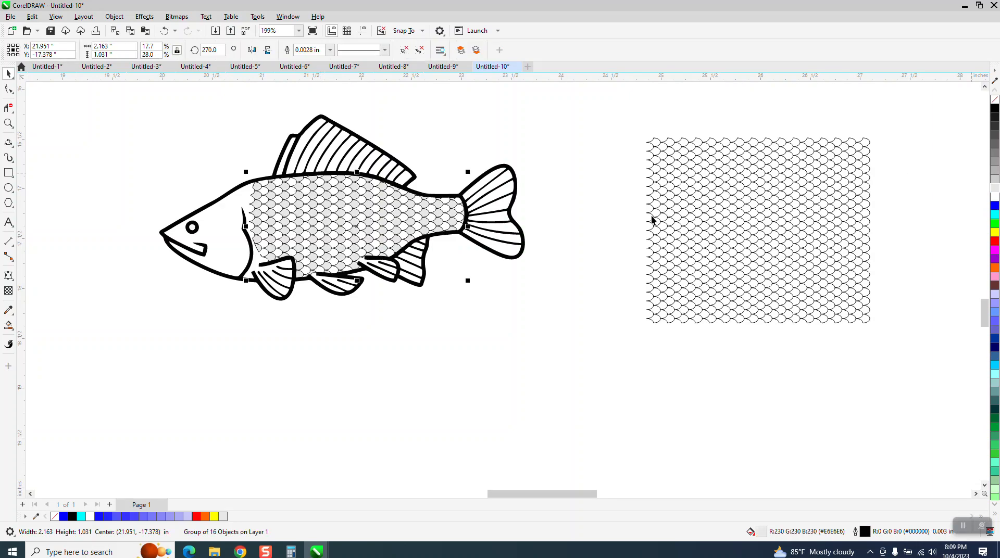
left_click(8, 123)
left_click_drag(224, 173, 535, 281)
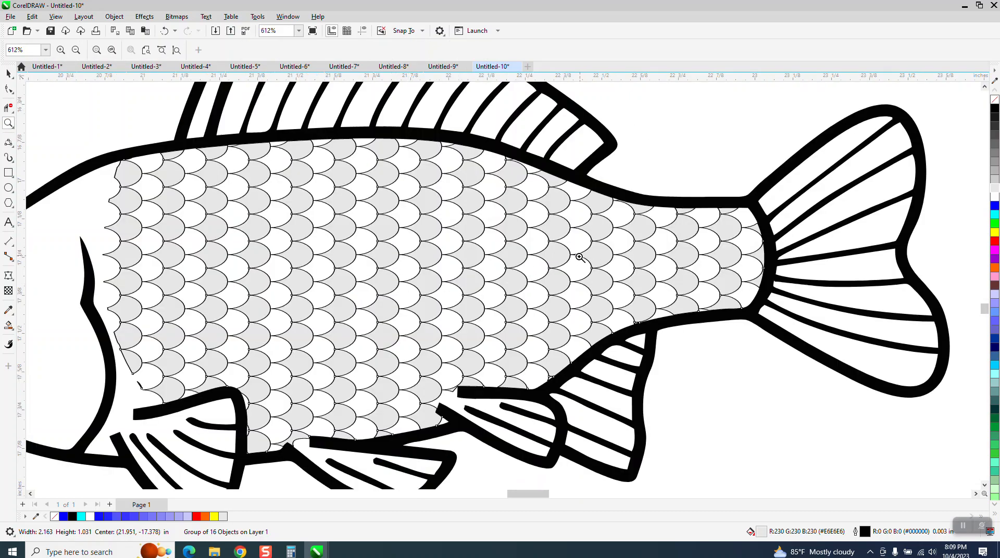
scroll(579, 257, "down", 2)
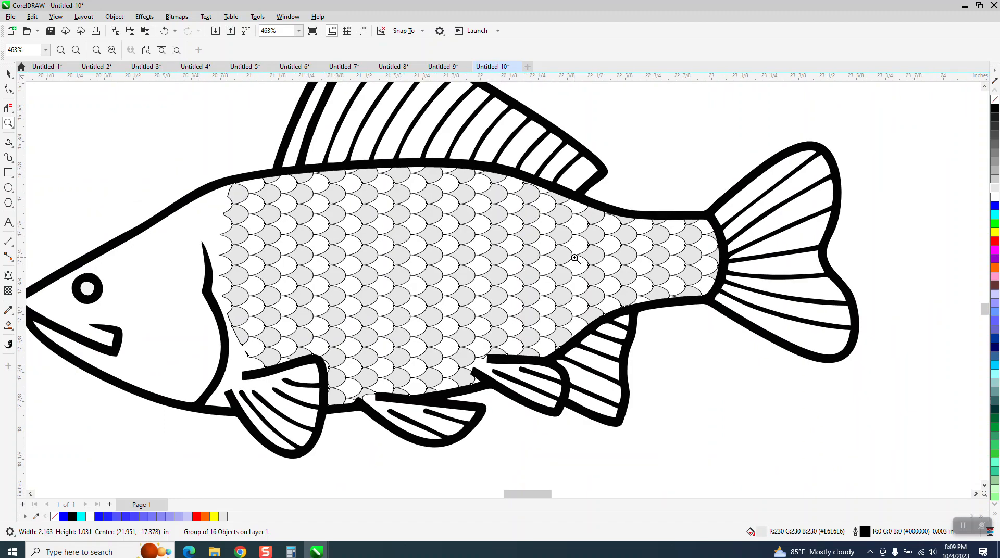
scroll(574, 259, "down", 2)
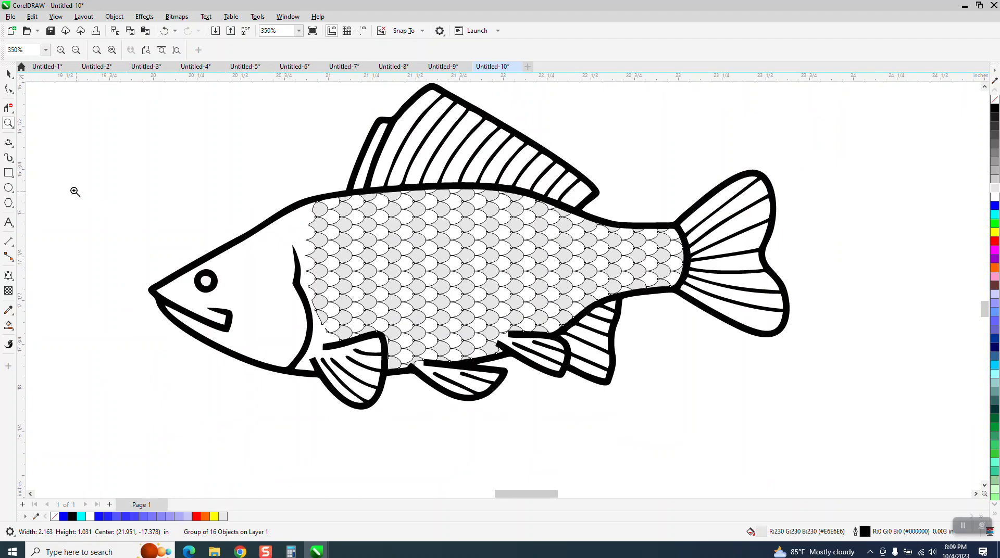
- Draw a rectangle about 4.07 by 1.96 inches around the fish, fill it with blue and send it behind the fish
left_click(8, 174)
scroll(137, 133, "down", 2)
left_click_drag(123, 92, 661, 351)
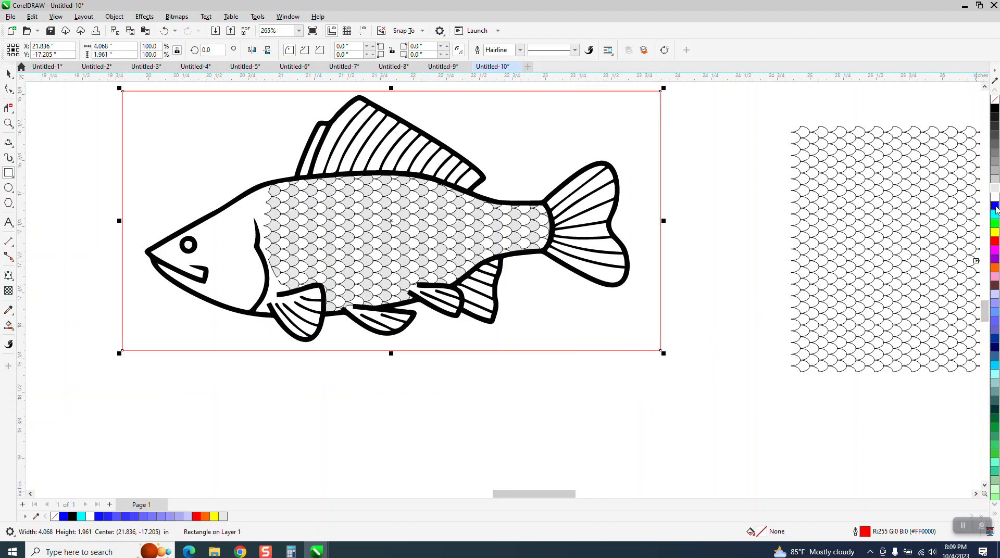
left_click(995, 208)
left_click(114, 16)
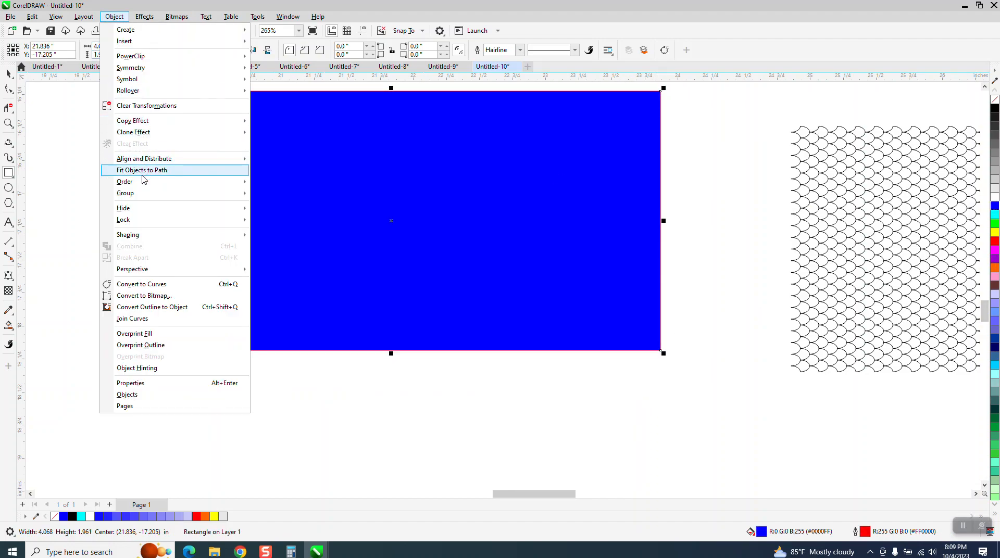
mouse_move(125, 182)
left_click(265, 196)
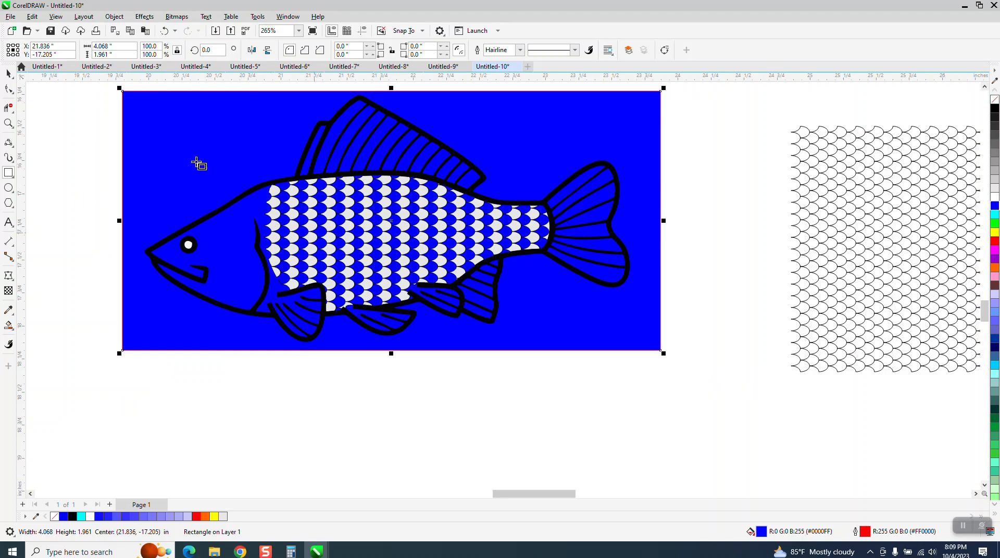
- Check the scales against the blue background and delete the near-white circle inside the fish's eye
left_click(8, 123)
left_click_drag(325, 181, 378, 224)
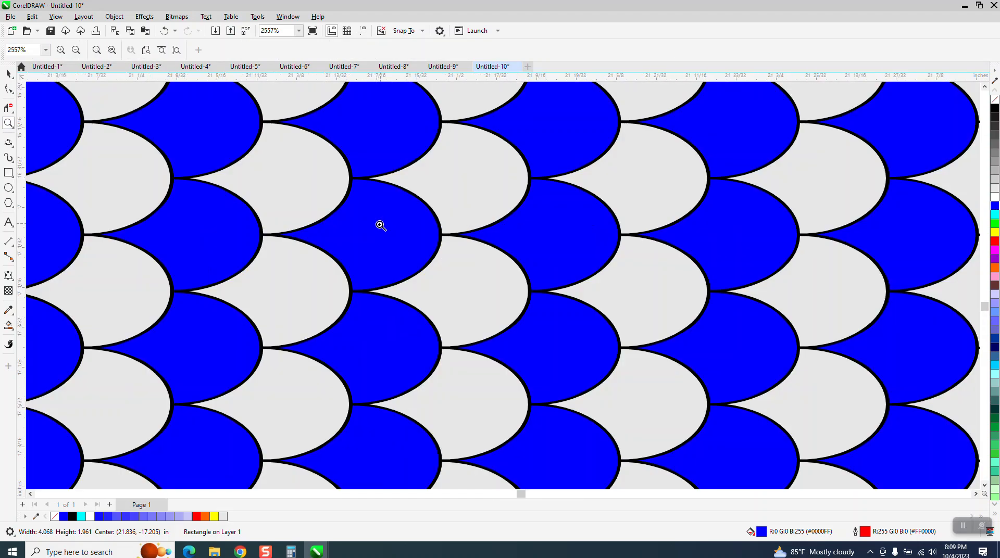
scroll(379, 227, "down", 2)
scroll(378, 229, "down", 3)
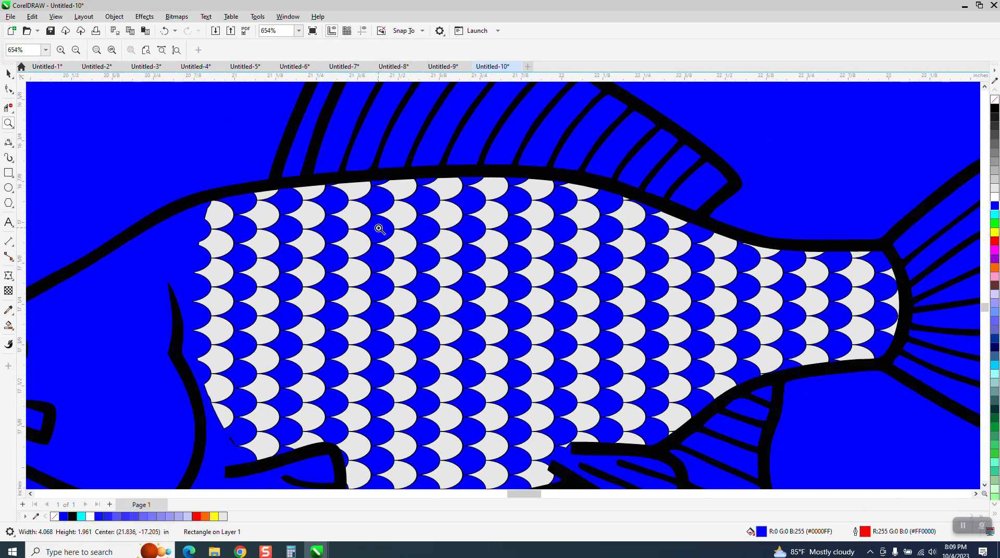
left_click(9, 74)
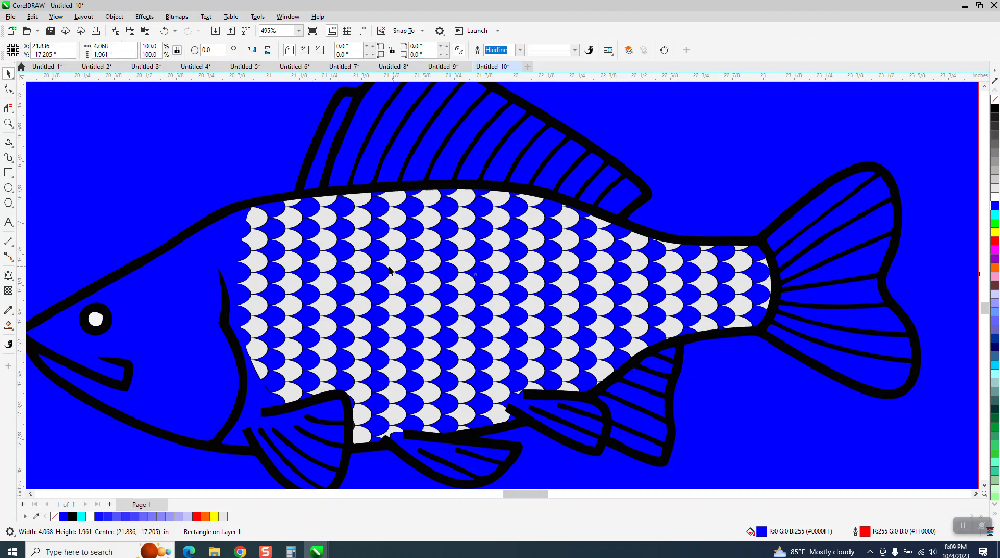
left_click(94, 320)
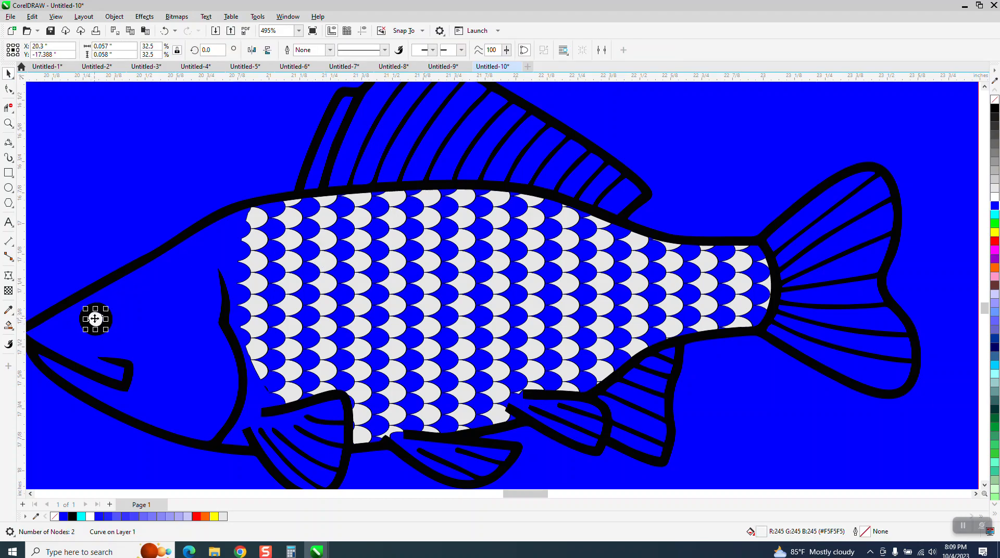
key("Escape")
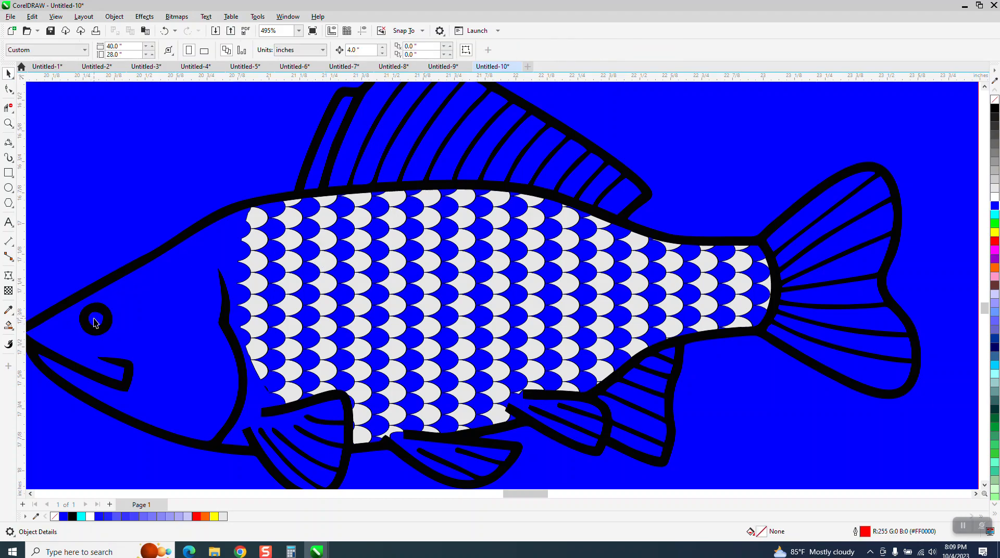
- Change the scale group's fill to 30% Black grey and view the whole fish
left_click(359, 265)
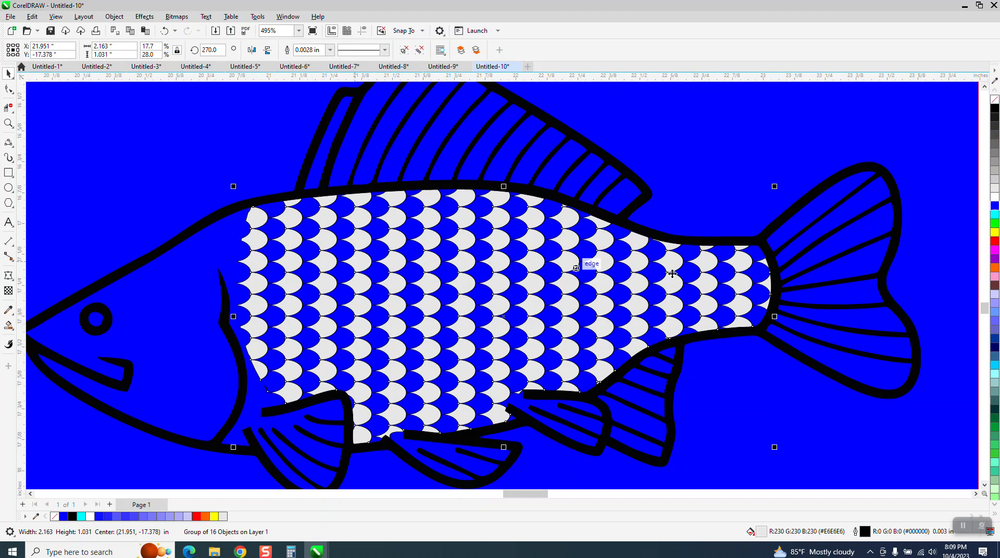
left_click(995, 172)
scroll(353, 312, "down", 1)
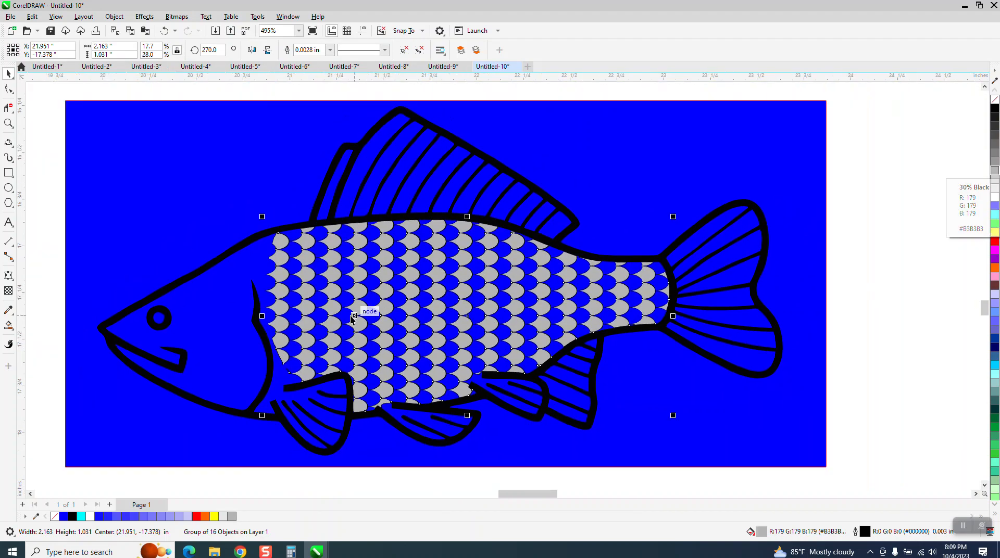
key("Escape")
scroll(250, 356, "down", 1)
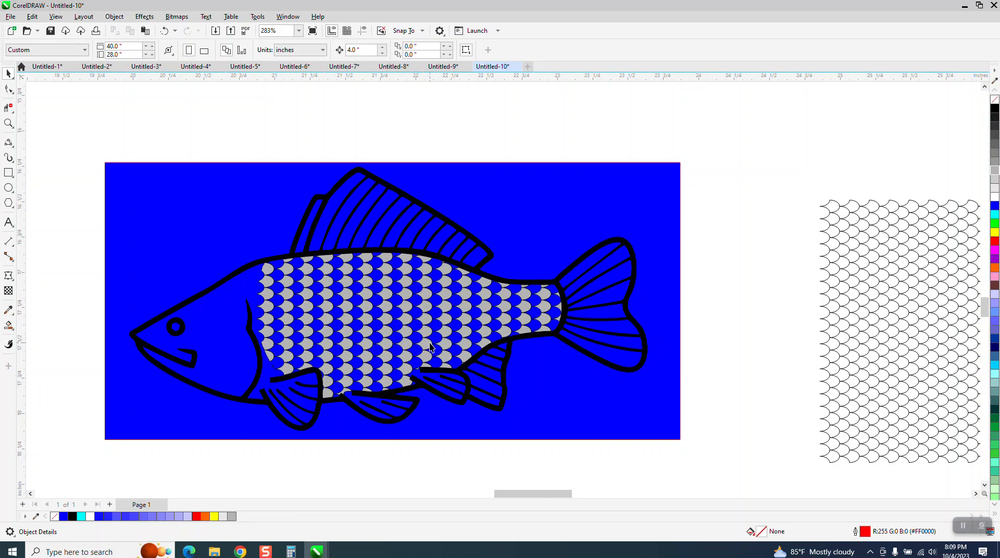
scroll(431, 348, "down", 1)
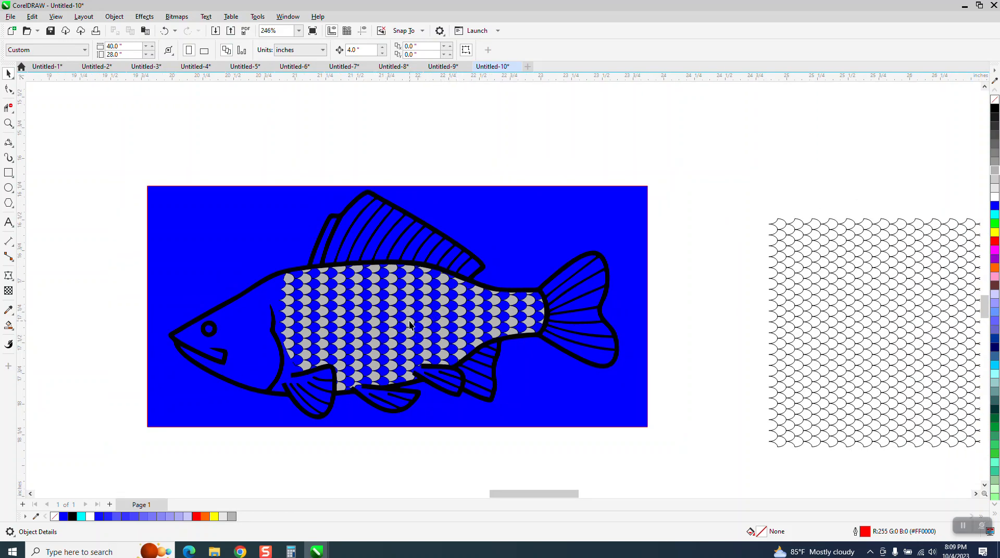